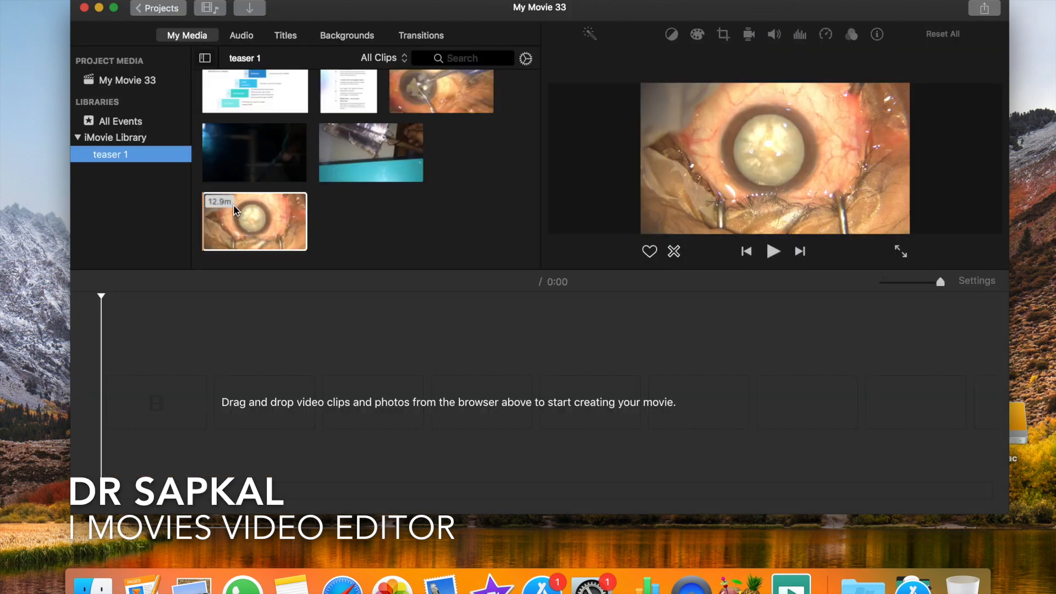
- Create a new movie project and add the 12.9-minute eye surgery clip from the teaser 1 event to the timeline
{"action": "left_click", "coordinate": [235, 212]}
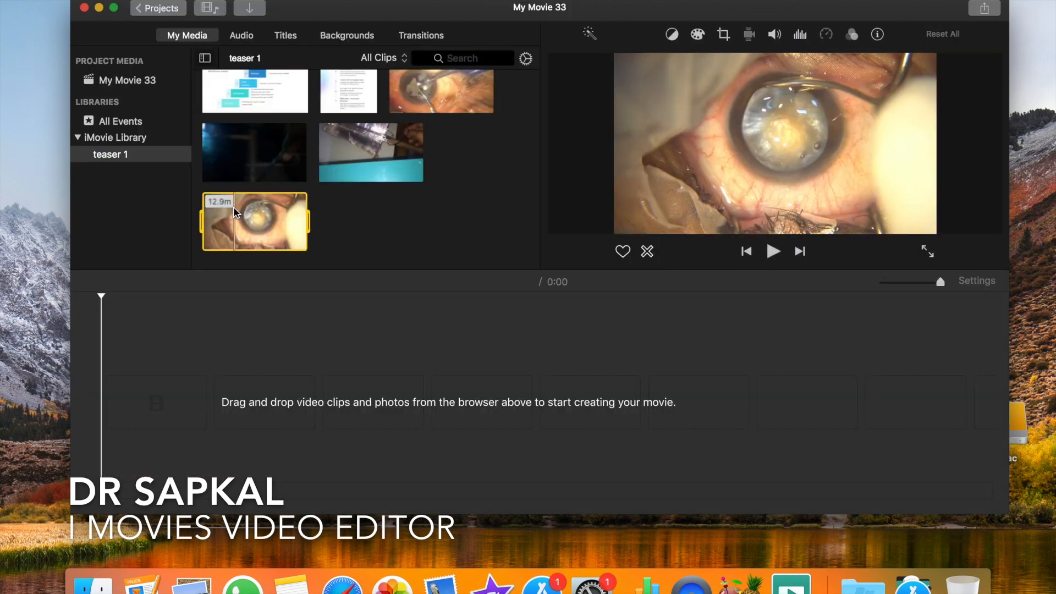
{"action": "left_click", "coordinate": [298, 242]}
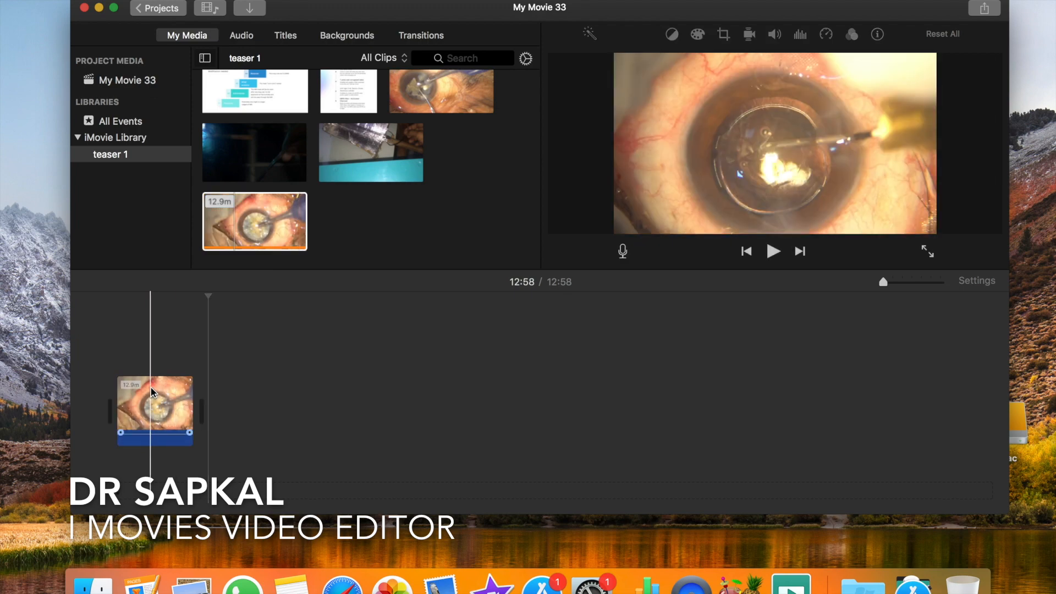
{"action": "scroll", "coordinate": [152, 387], "scroll_direction": "up", "scroll_amount": 5}
{"action": "scroll", "coordinate": [151, 388], "scroll_direction": "left", "scroll_amount": 8}
{"action": "scroll", "coordinate": [152, 392], "scroll_direction": "left", "scroll_amount": 15}
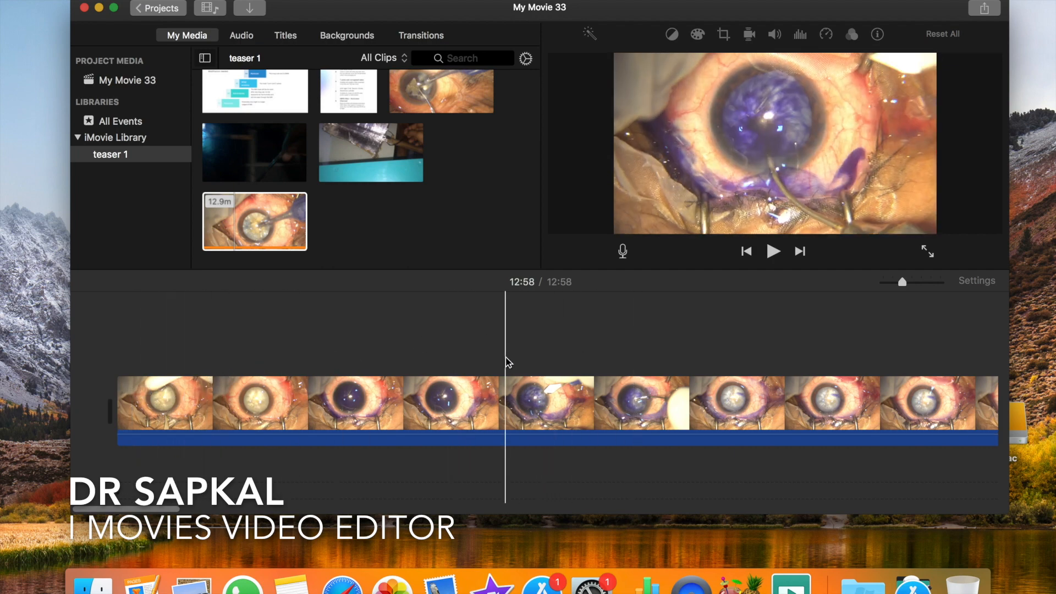
- Crop the surgery clip with the Crop to Fill style, framing the frame closely around the eye
{"action": "left_click", "coordinate": [475, 410]}
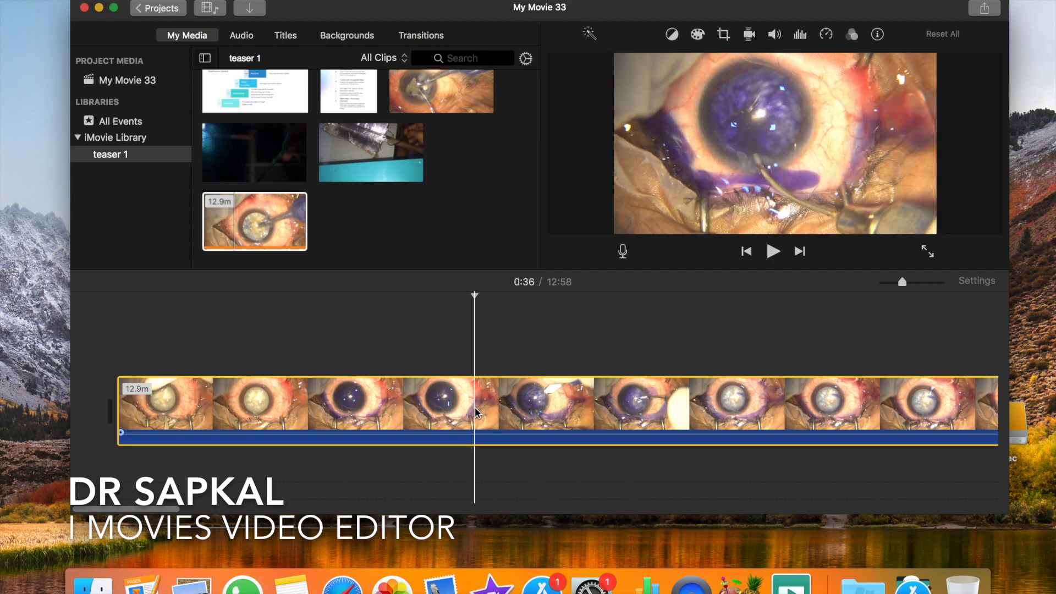
{"action": "left_click", "coordinate": [722, 37]}
{"action": "left_click", "coordinate": [660, 63]}
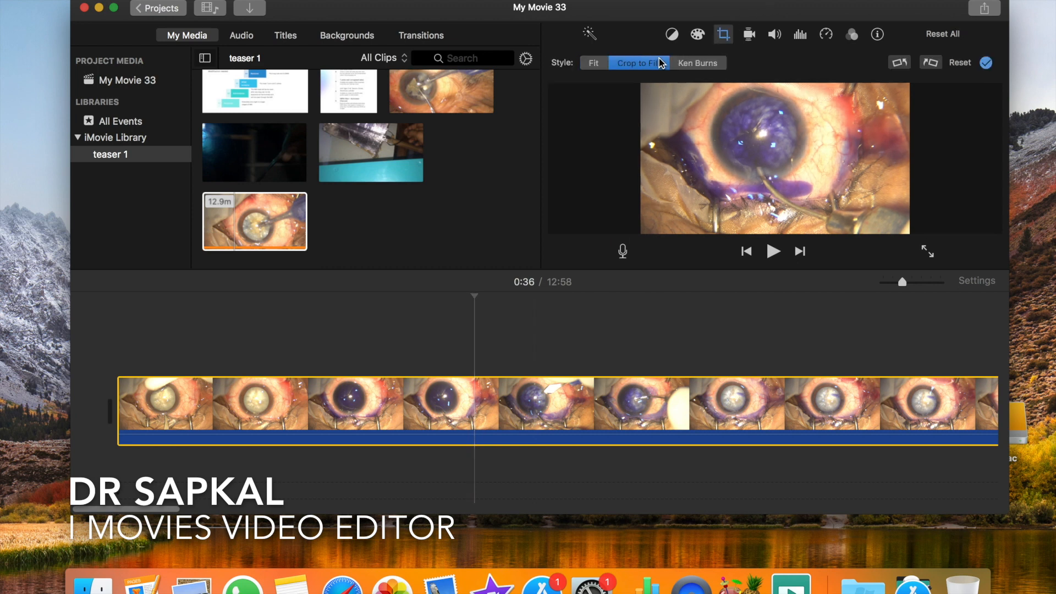
{"action": "left_click_drag", "start_coordinate": [644, 87], "coordinate": [767, 134]}
{"action": "left_click_drag", "start_coordinate": [834, 185], "coordinate": [761, 124]}
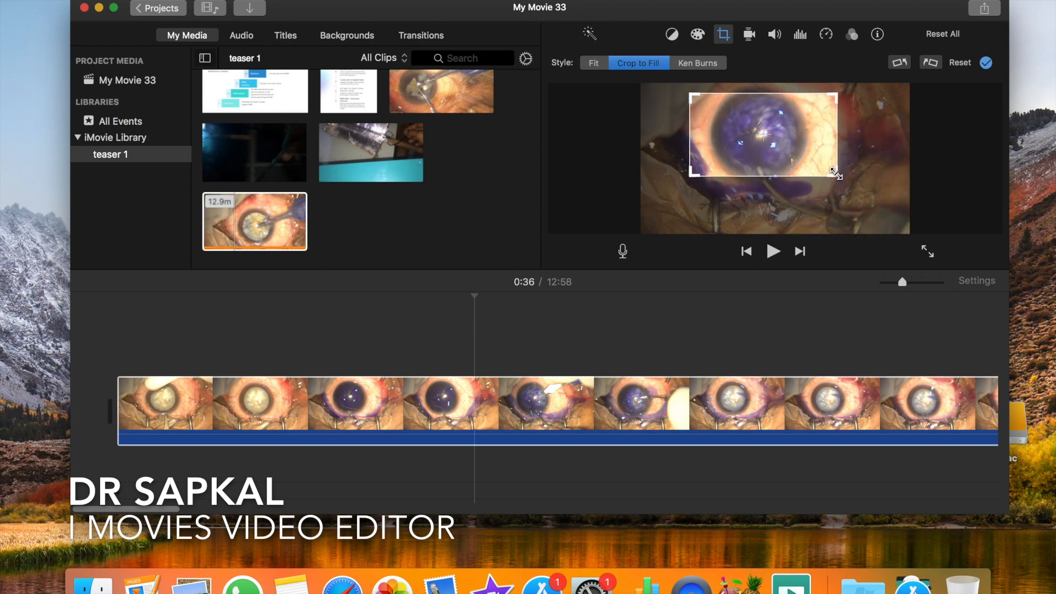
{"action": "left_click_drag", "start_coordinate": [835, 174], "coordinate": [807, 178]}
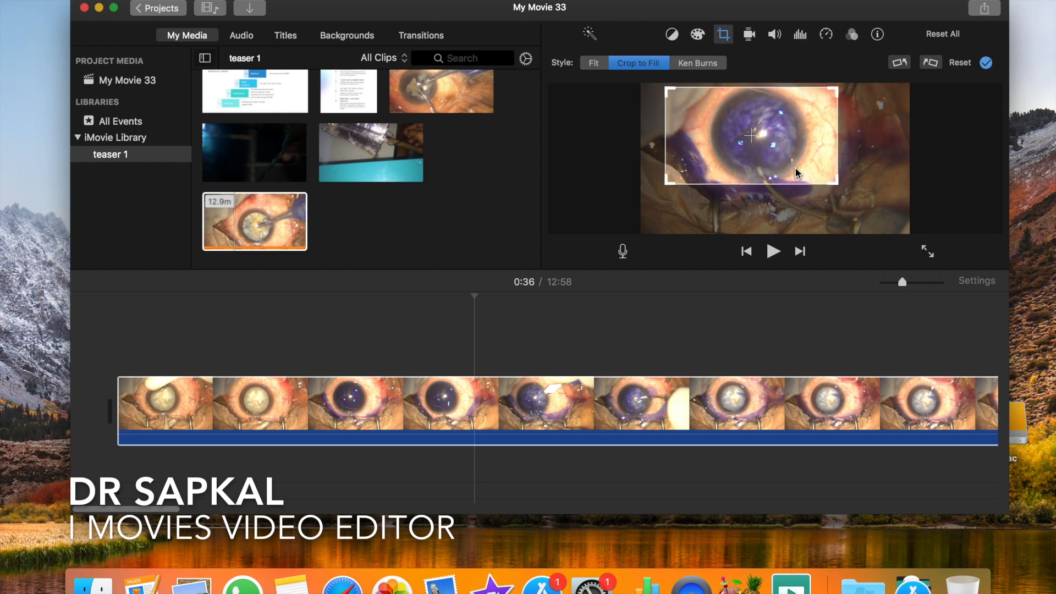
- Play the cropped clip from two points and look through the timeline to check the new framing
{"action": "left_click", "coordinate": [773, 252]}
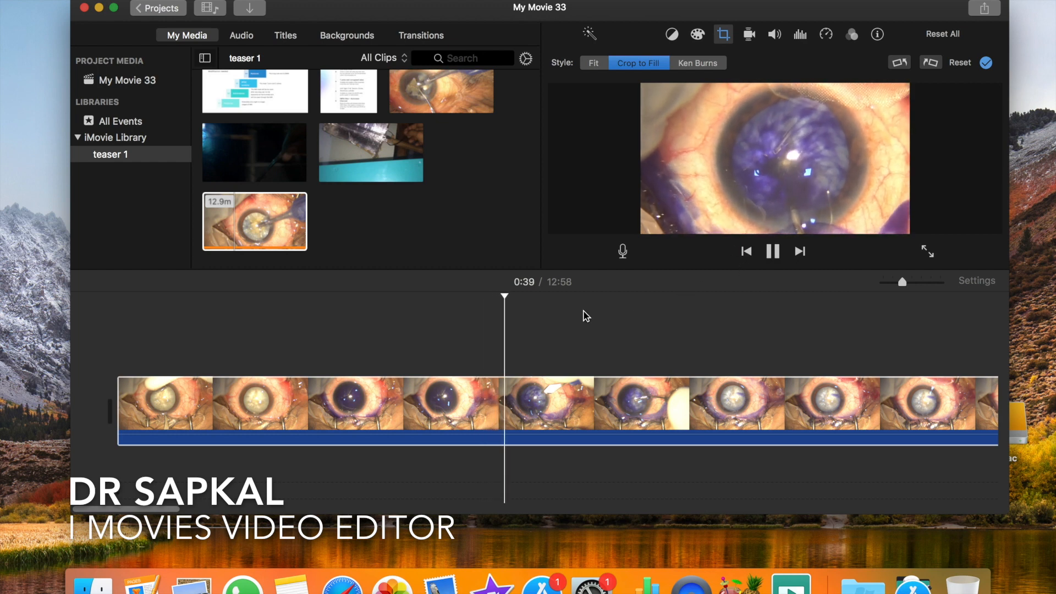
{"action": "left_click", "coordinate": [389, 358]}
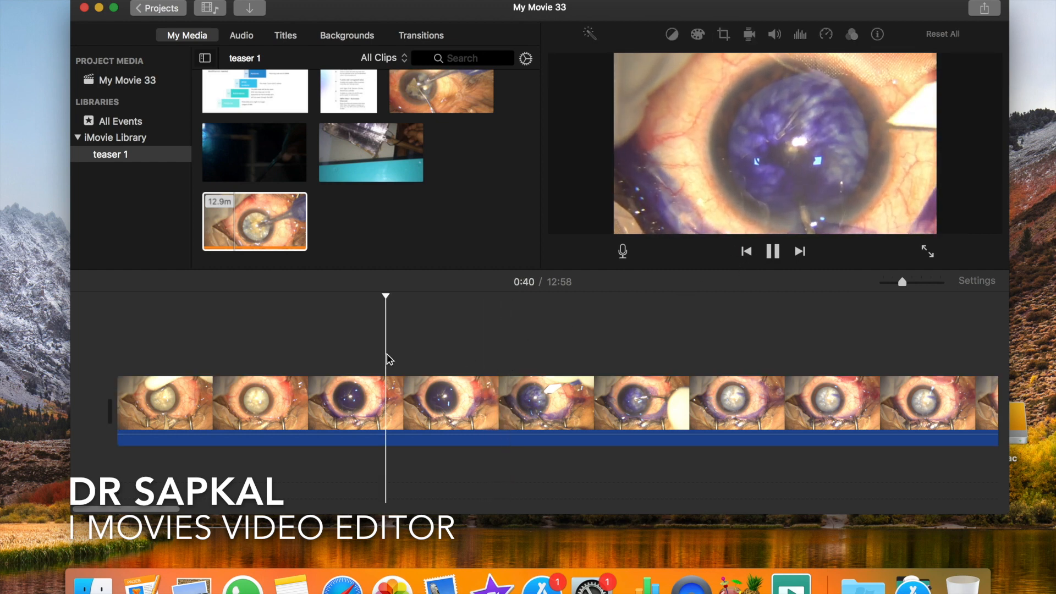
{"action": "left_click", "coordinate": [778, 255]}
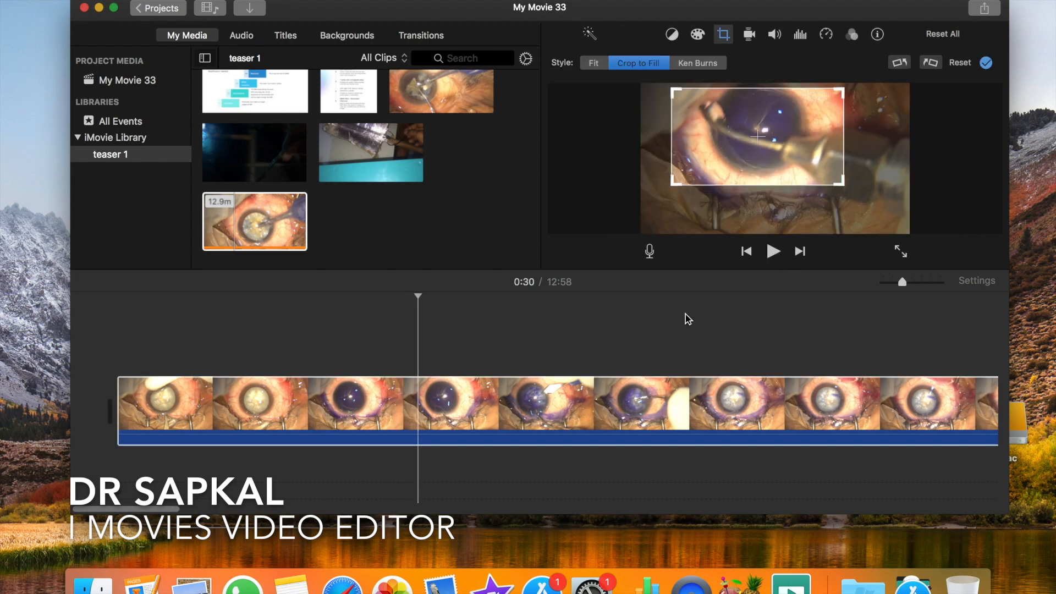
{"action": "scroll", "coordinate": [567, 404], "scroll_direction": "right", "scroll_amount": 10}
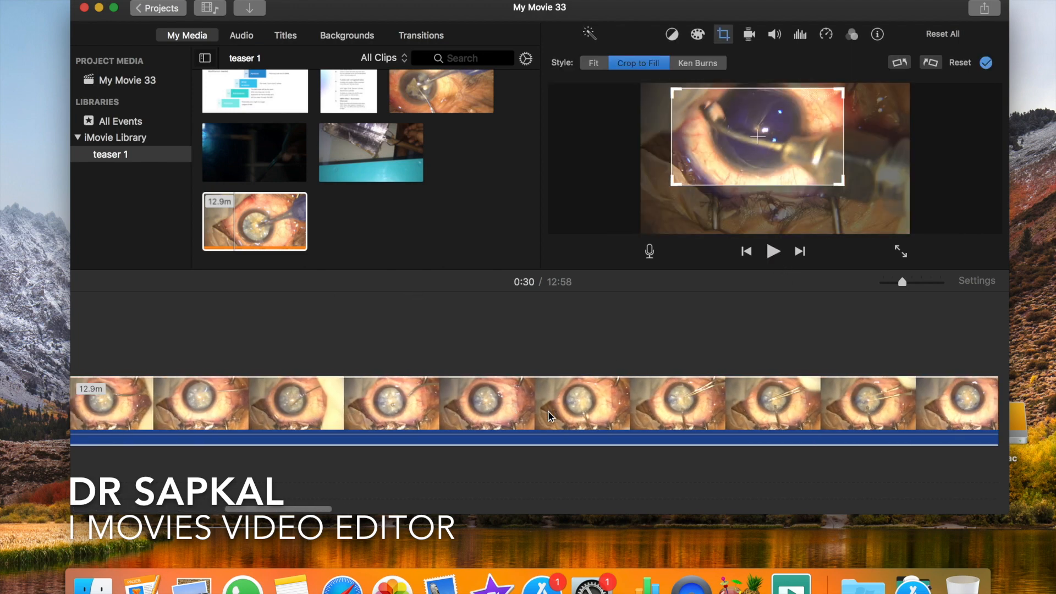
{"action": "scroll", "coordinate": [548, 410], "scroll_direction": "left", "scroll_amount": 10}
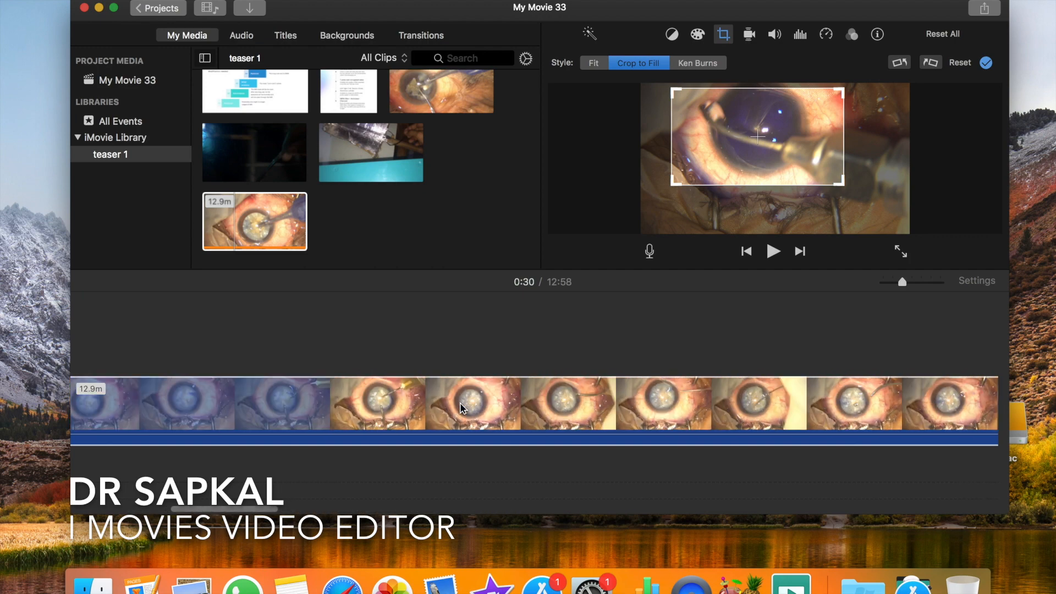
{"action": "key", "text": "super+plus"}
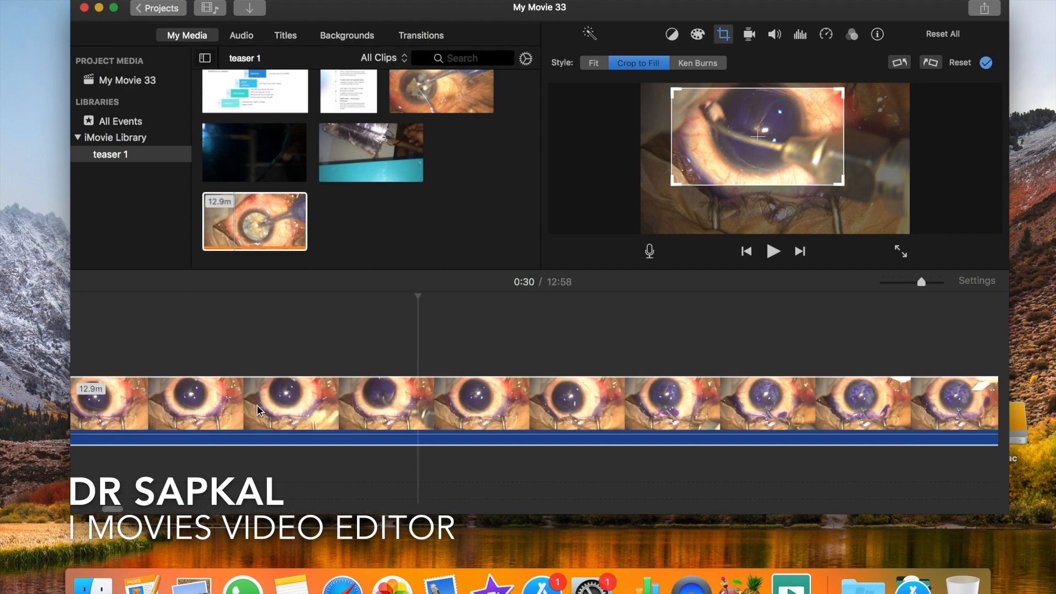
{"action": "scroll", "coordinate": [260, 411], "scroll_direction": "left", "scroll_amount": 10}
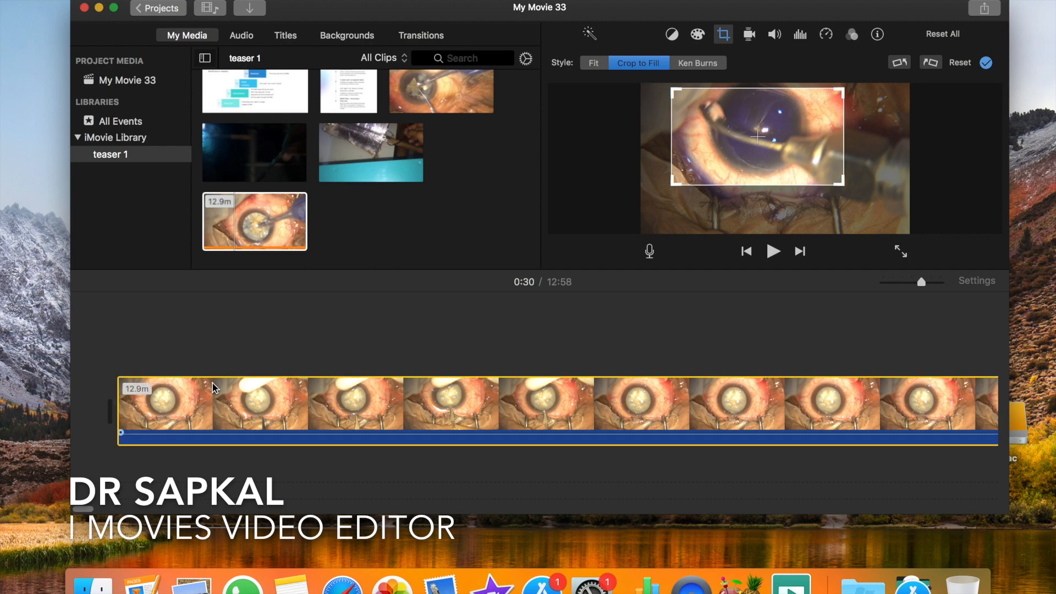
- Place the playhead at 0:06 in the surgery clip and apply its Crop to Fill framing
{"action": "left_click", "coordinate": [213, 385]}
{"action": "left_click", "coordinate": [418, 371]}
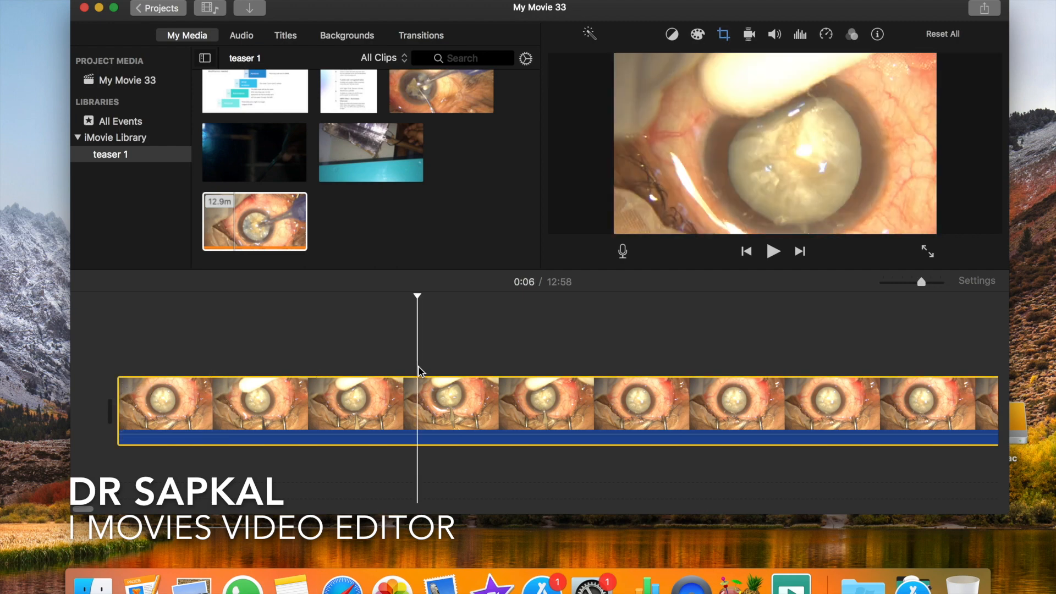
{"action": "left_click", "coordinate": [723, 35]}
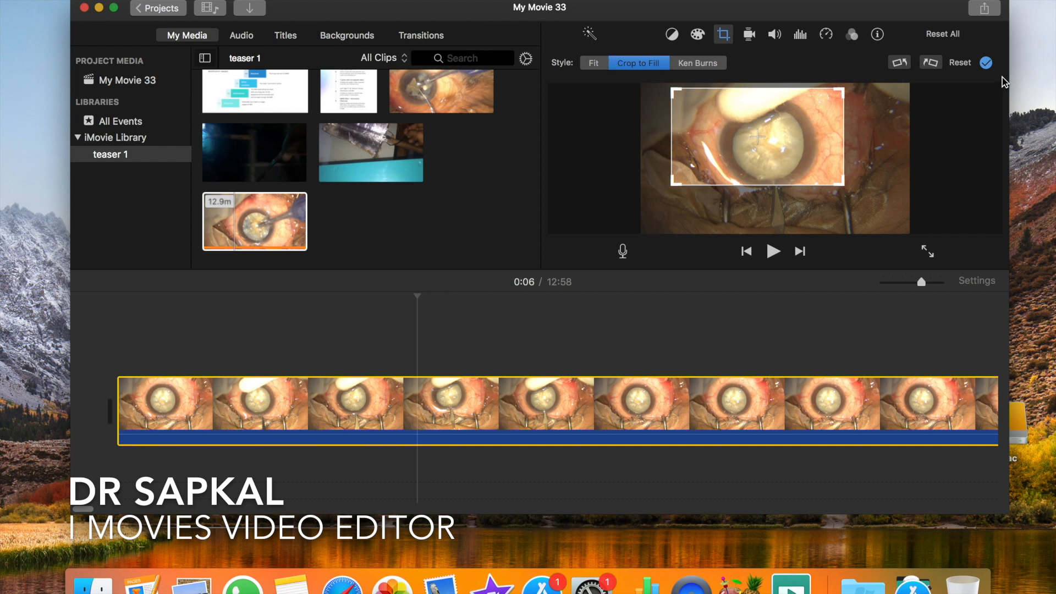
{"action": "left_click", "coordinate": [987, 62]}
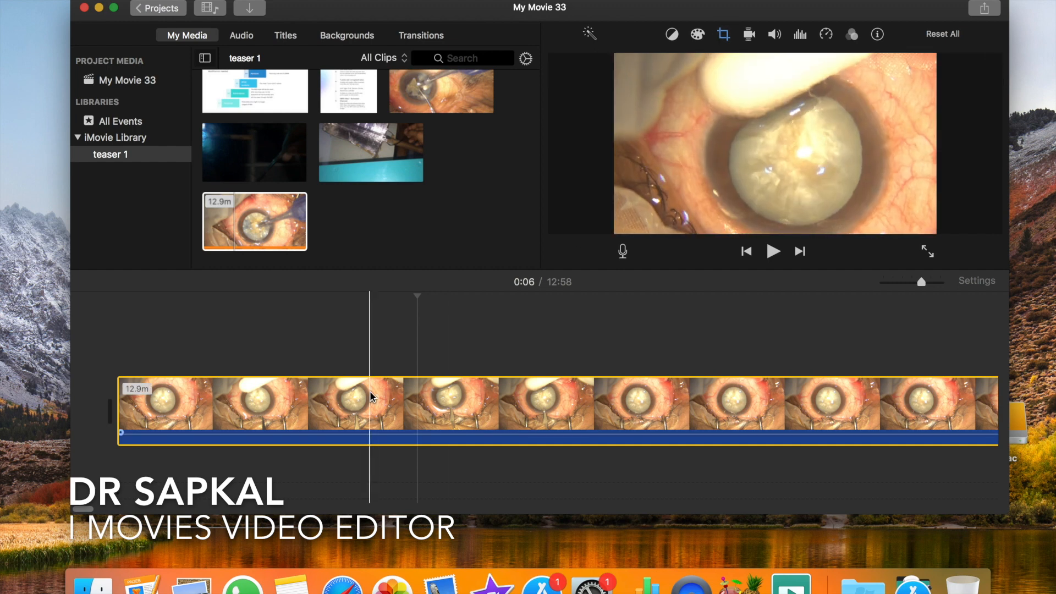
- Set the clip's crop style back to Fit to restore the full frame
{"action": "left_click", "coordinate": [723, 36]}
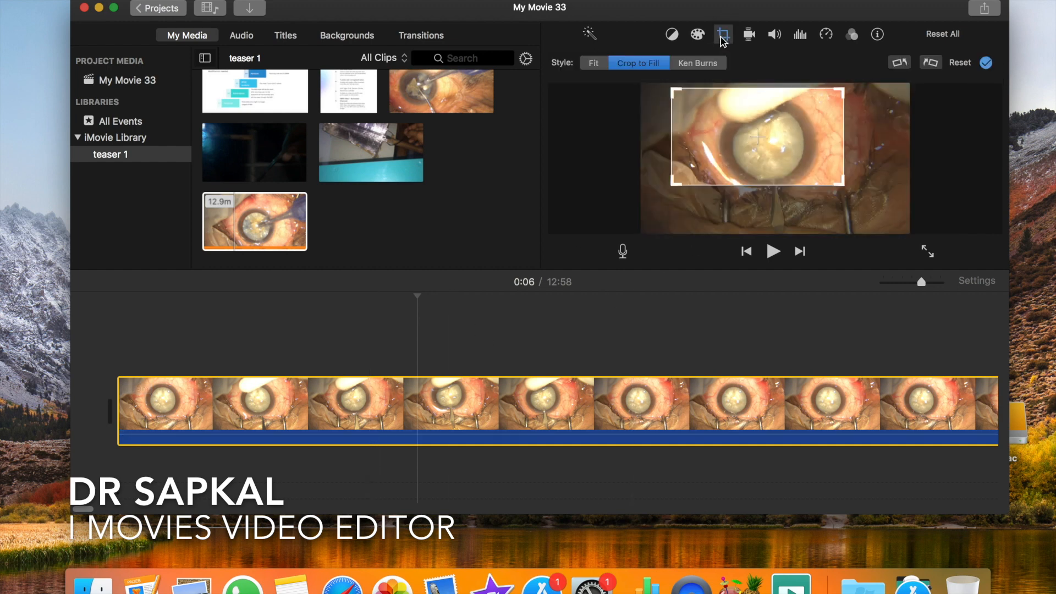
{"action": "left_click", "coordinate": [594, 64]}
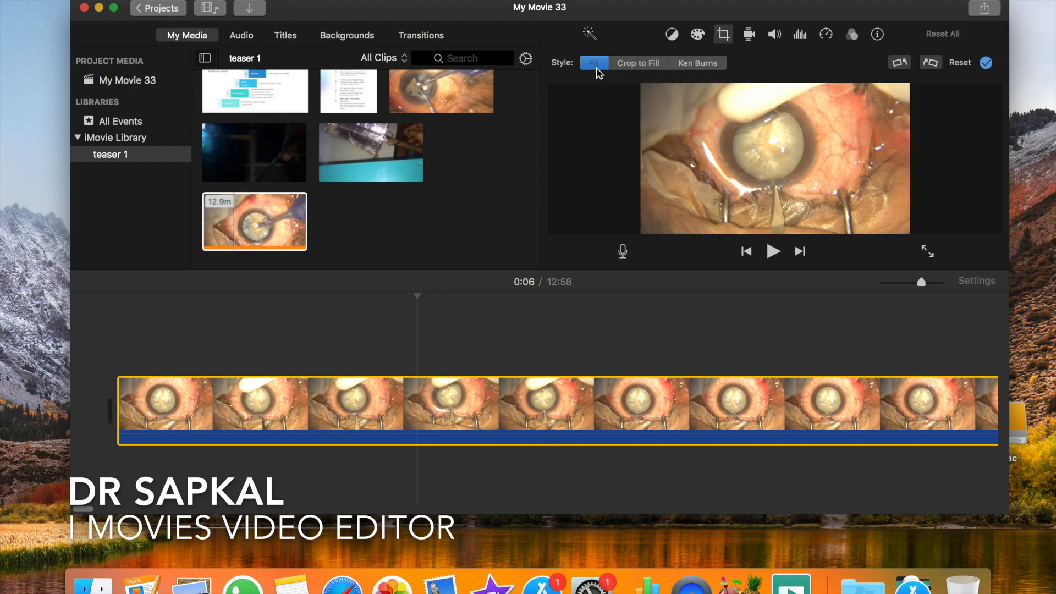
{"action": "left_click", "coordinate": [346, 324]}
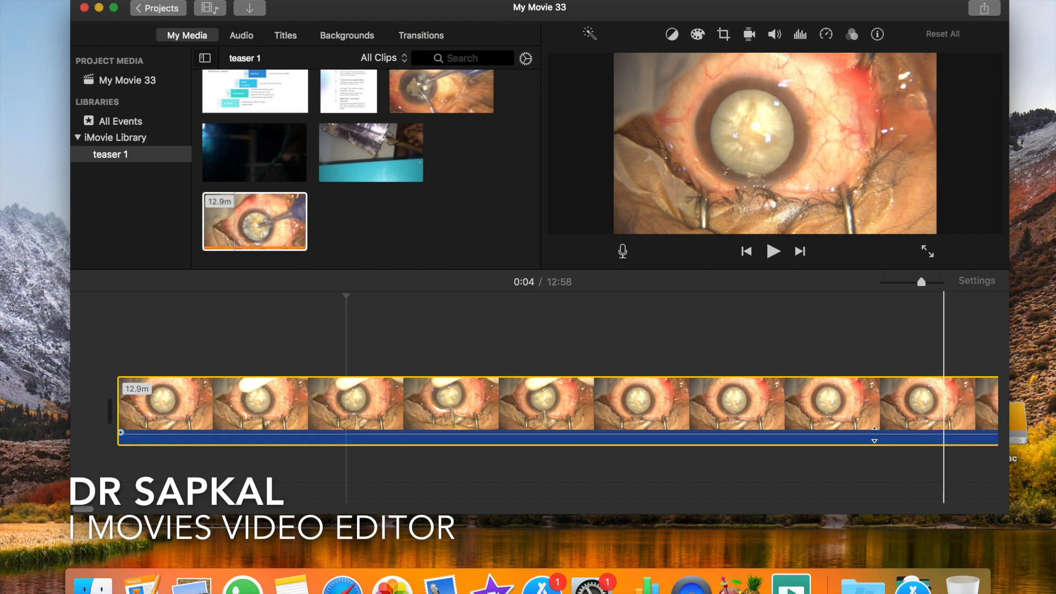
- Split the clip at 0:09 and again 11.1 seconds further on, and delete the section between the two cuts
{"action": "scroll", "coordinate": [861, 434], "scroll_direction": "right", "scroll_amount": 3}
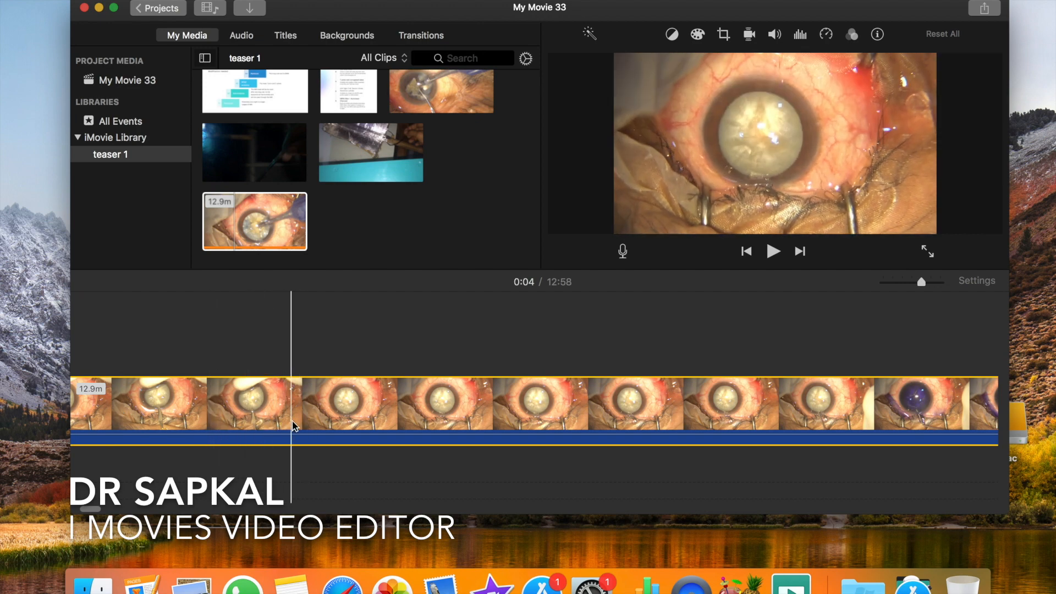
{"action": "key", "text": "super+b"}
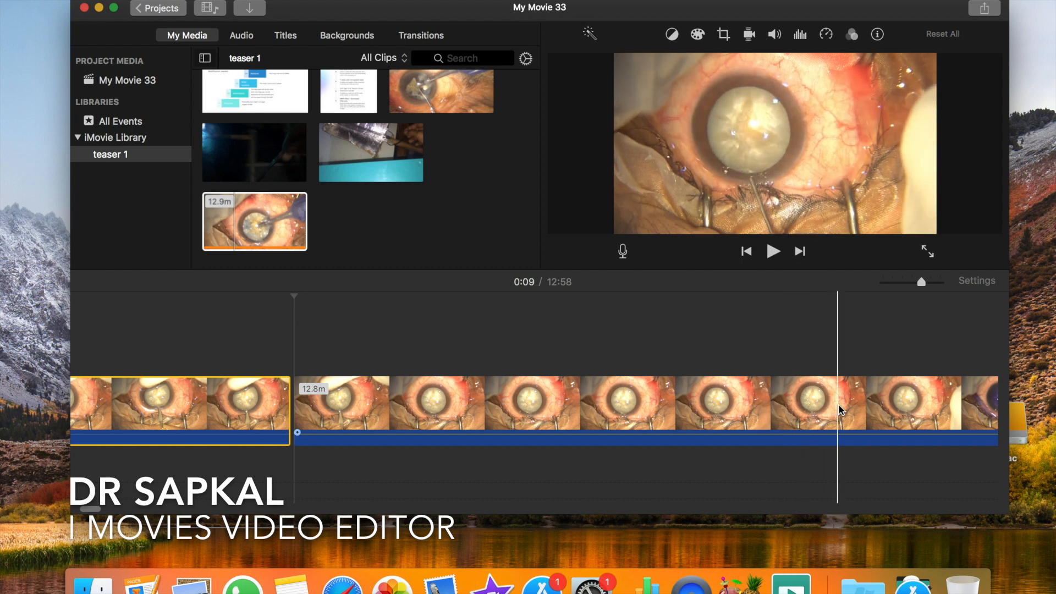
{"action": "left_click", "coordinate": [865, 413]}
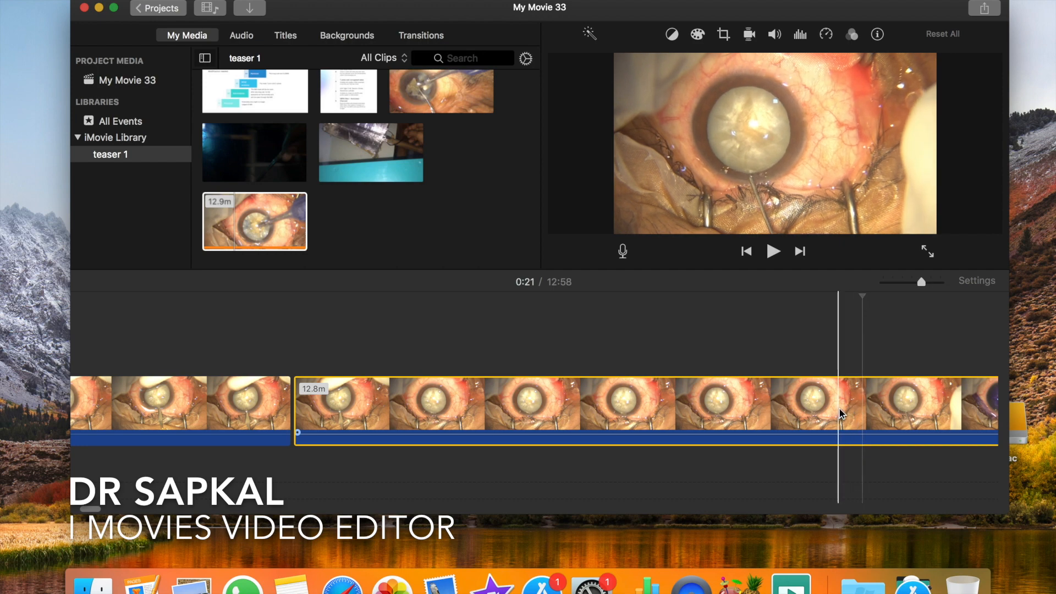
{"action": "key", "text": "super+b"}
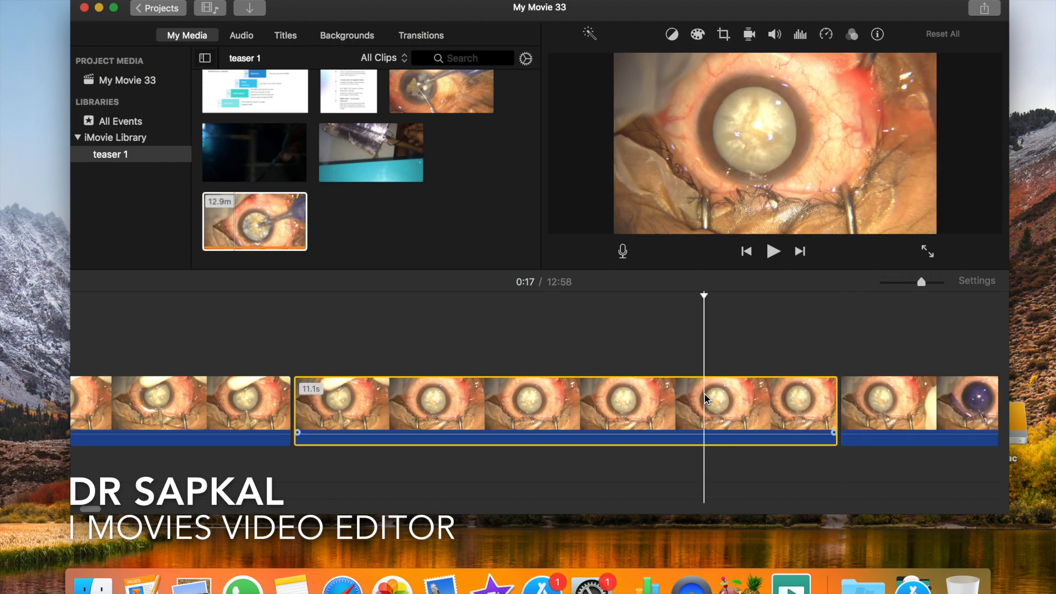
{"action": "key", "text": "Delete"}
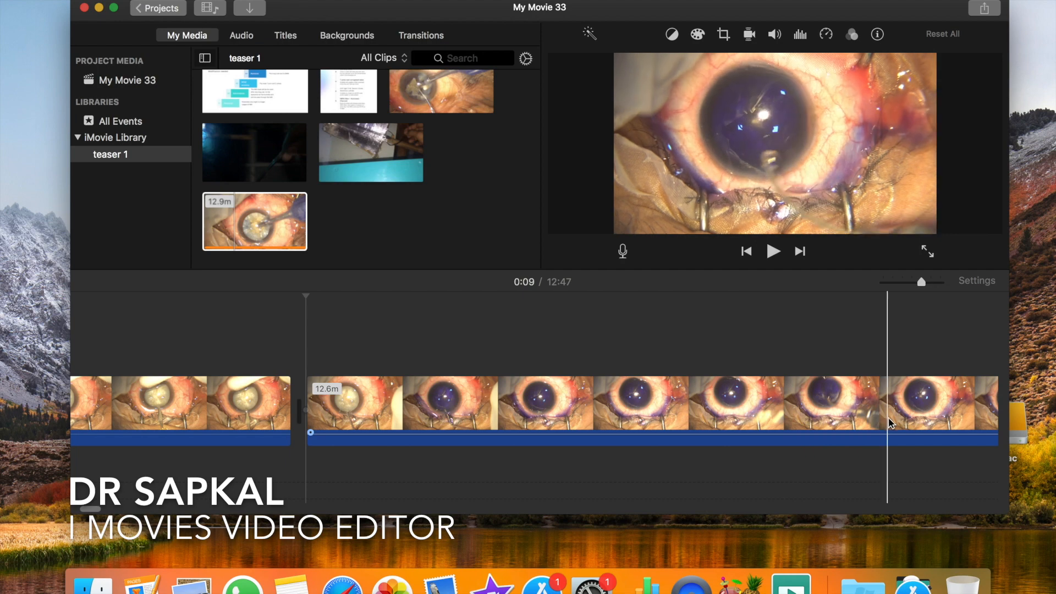
- Split the remaining surgery clip at 0:50, where the swab leaves the frame
{"action": "scroll", "coordinate": [625, 421], "scroll_direction": "right", "scroll_amount": 5}
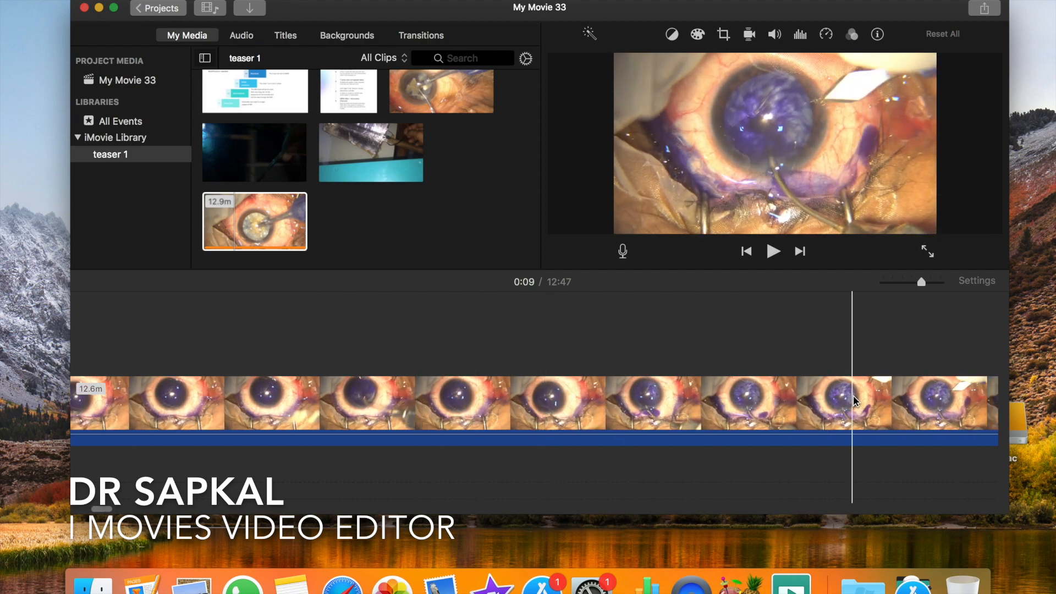
{"action": "scroll", "coordinate": [854, 400], "scroll_direction": "right", "scroll_amount": 5}
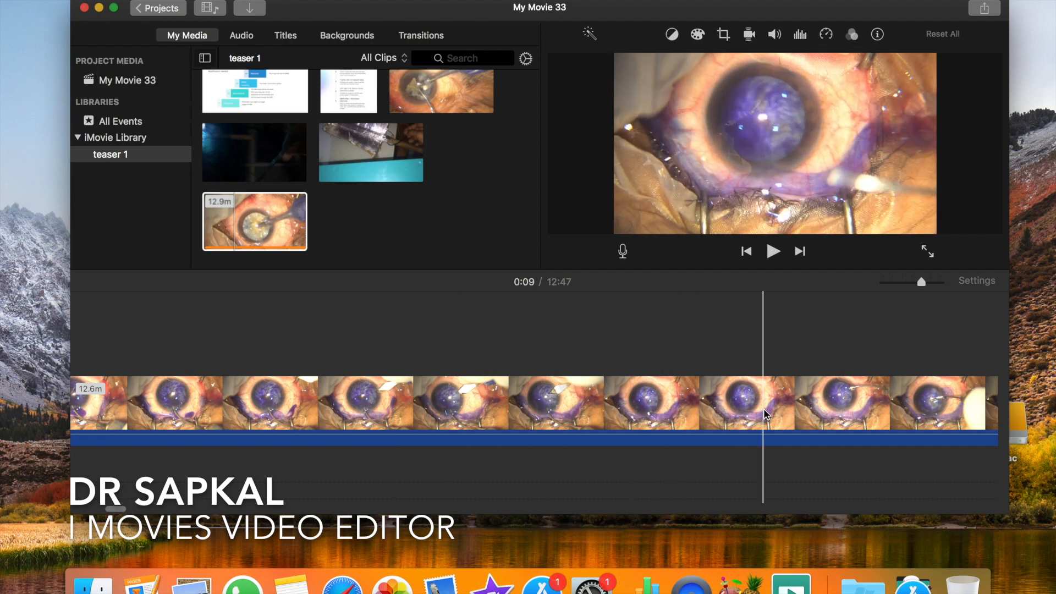
{"action": "scroll", "coordinate": [766, 412], "scroll_direction": "right", "scroll_amount": 5}
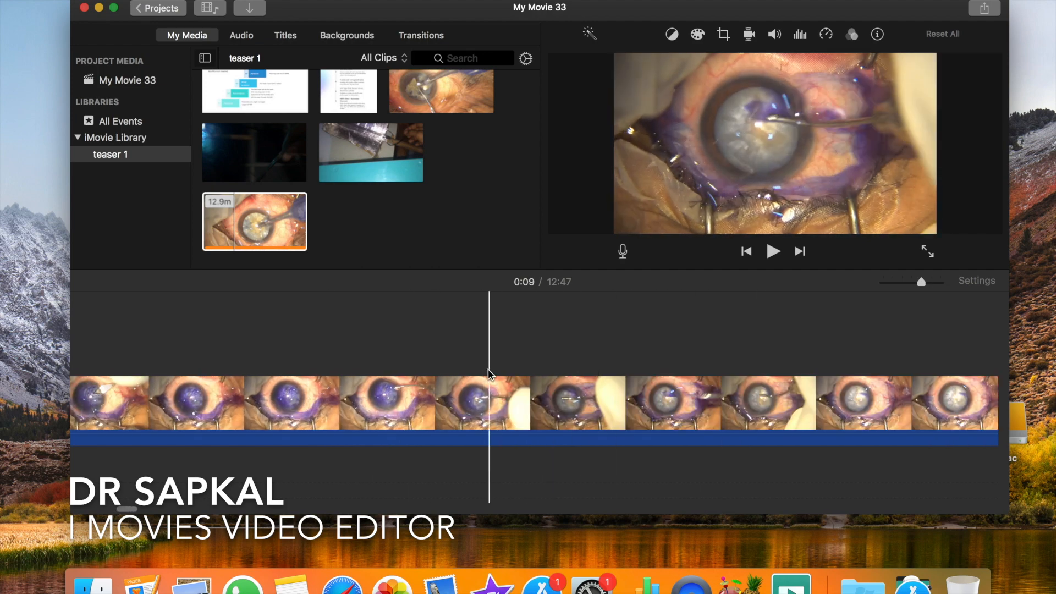
{"action": "scroll", "coordinate": [597, 401], "scroll_direction": "right", "scroll_amount": 5}
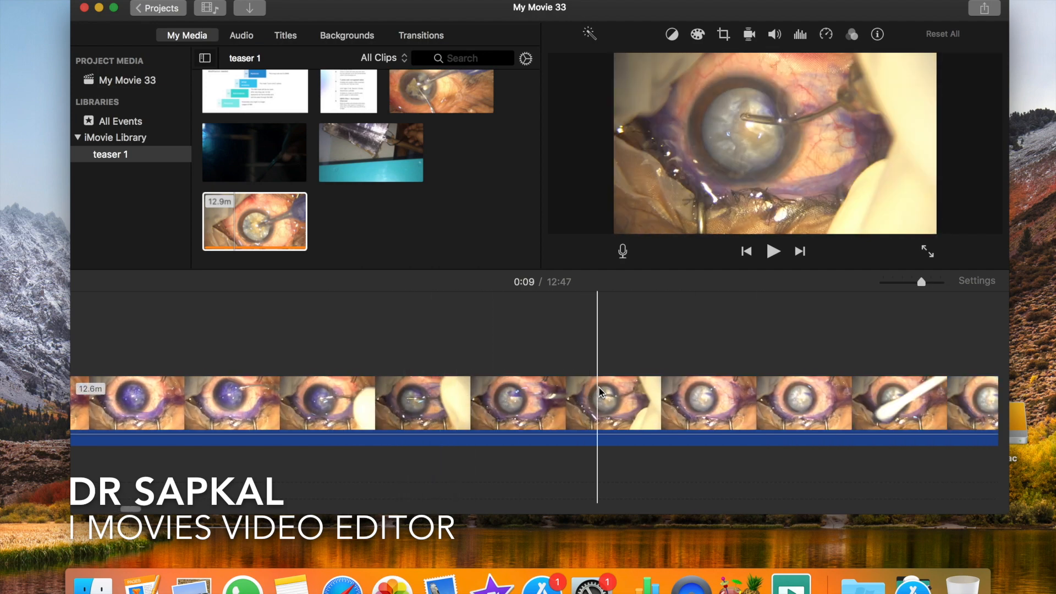
{"action": "scroll", "coordinate": [745, 396], "scroll_direction": "right", "scroll_amount": 5}
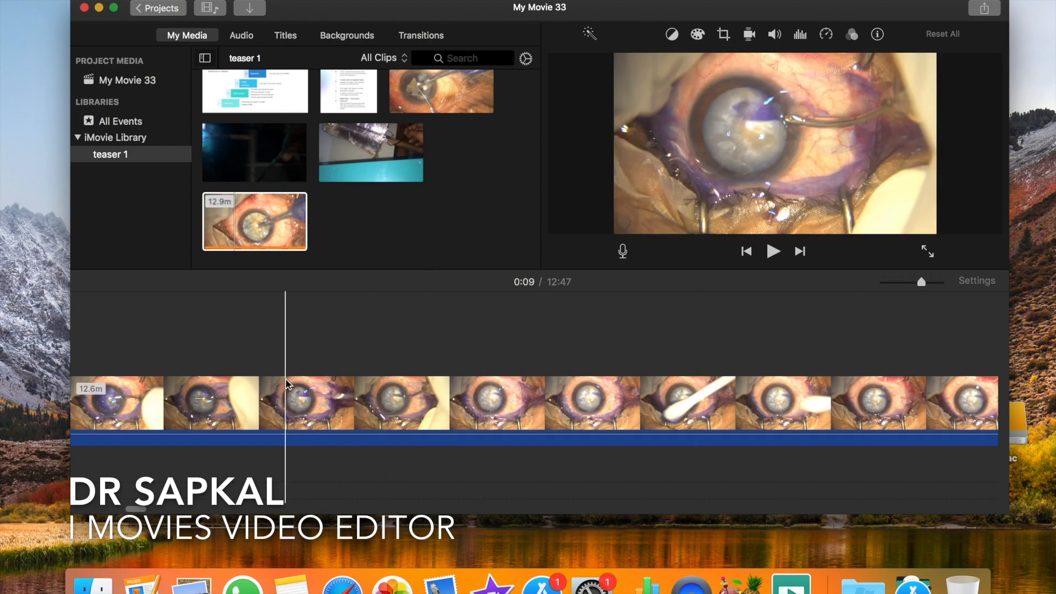
{"action": "left_click", "coordinate": [452, 384]}
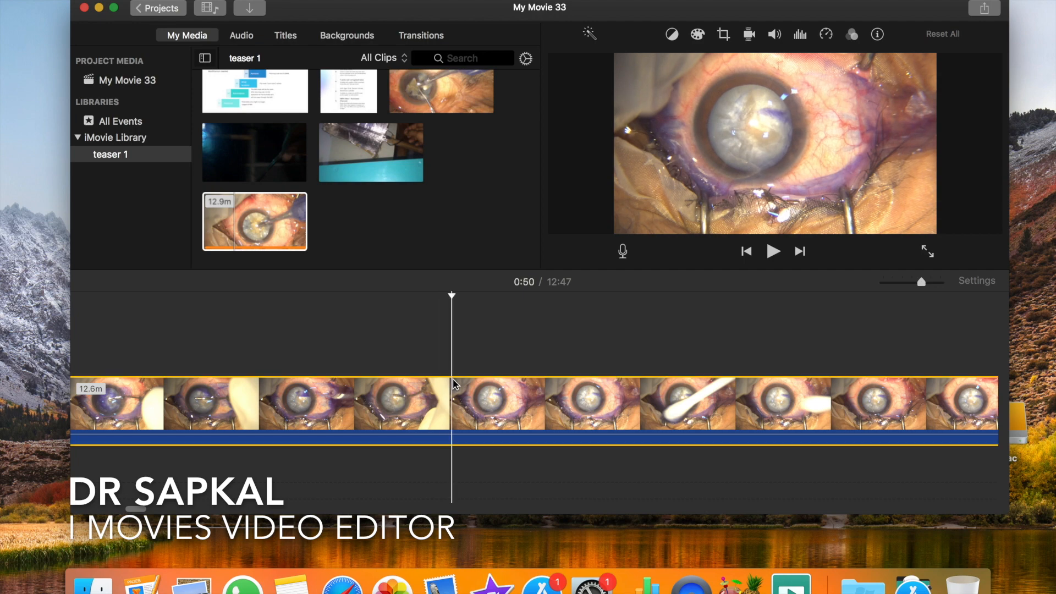
{"action": "key", "text": "super+b"}
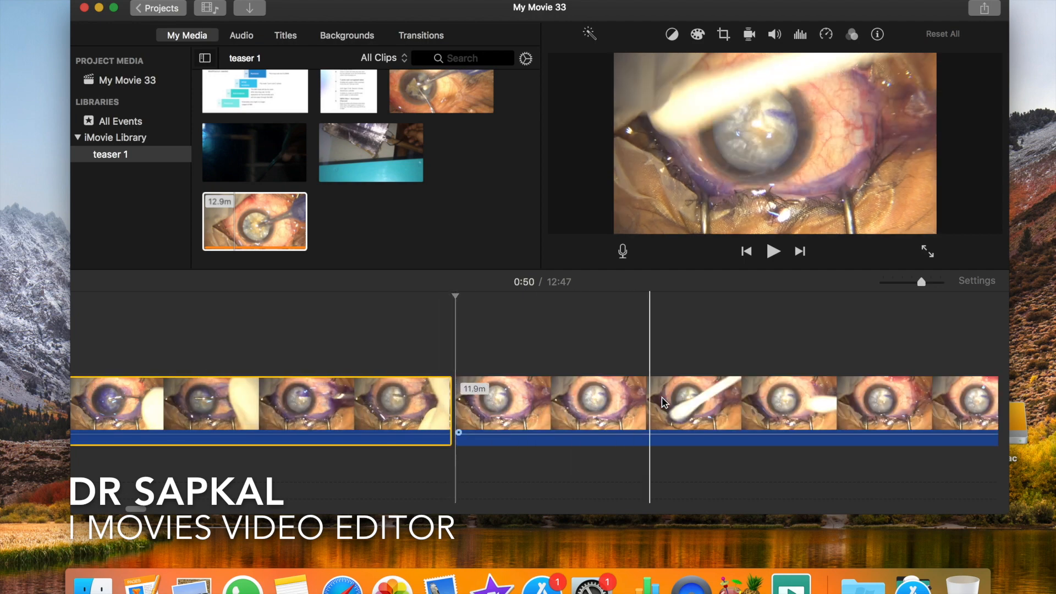
{"action": "key", "text": "Delete"}
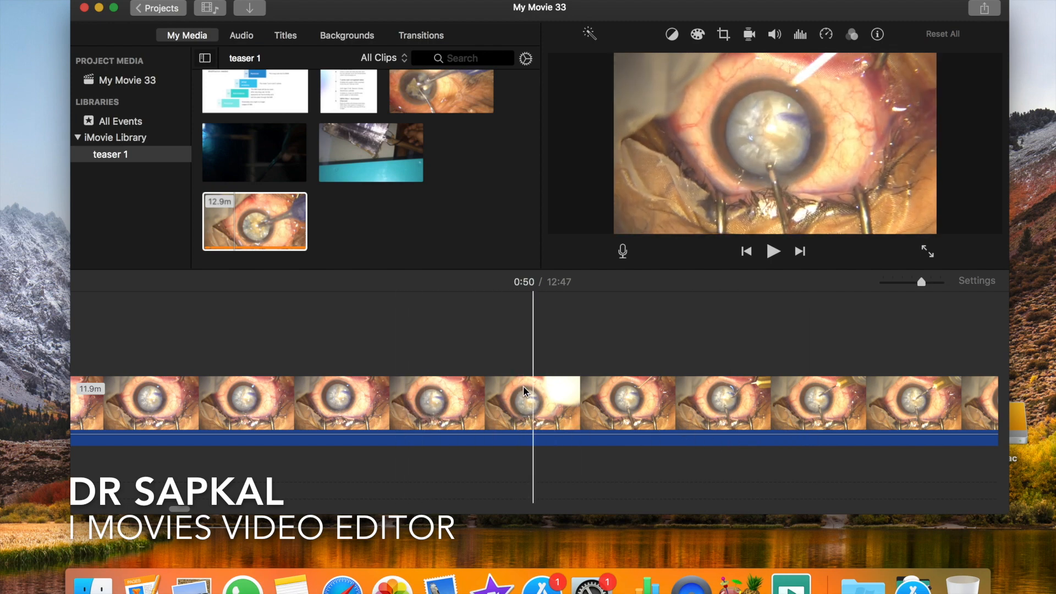
- Split the surgery clip at 1:24 and delete the 34.4-second section between the 0:50 and 1:24 cuts
{"action": "left_click", "coordinate": [358, 391]}
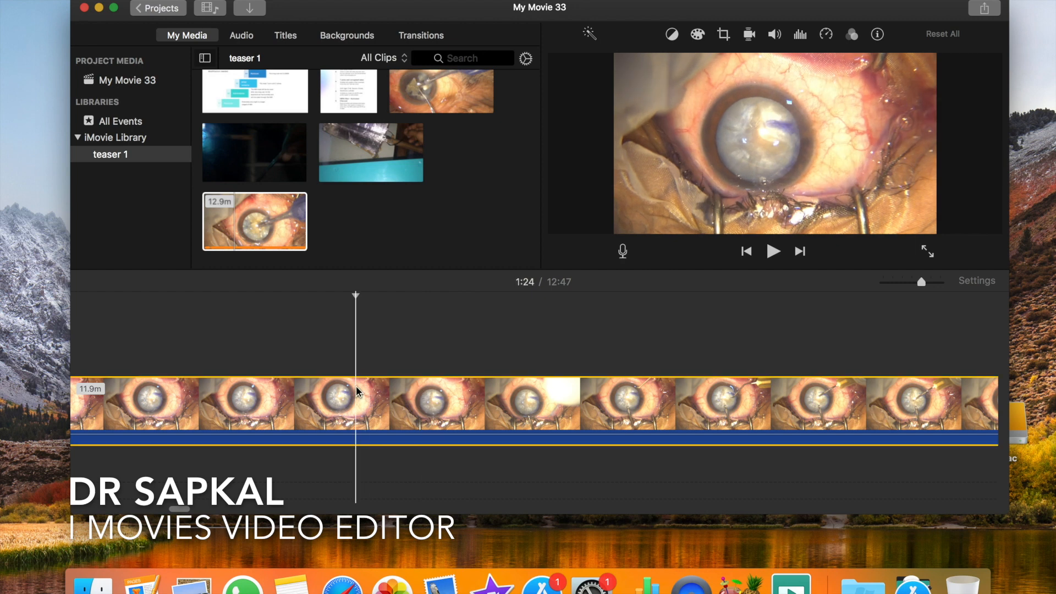
{"action": "key", "text": "super+b"}
{"action": "left_click", "coordinate": [246, 401]}
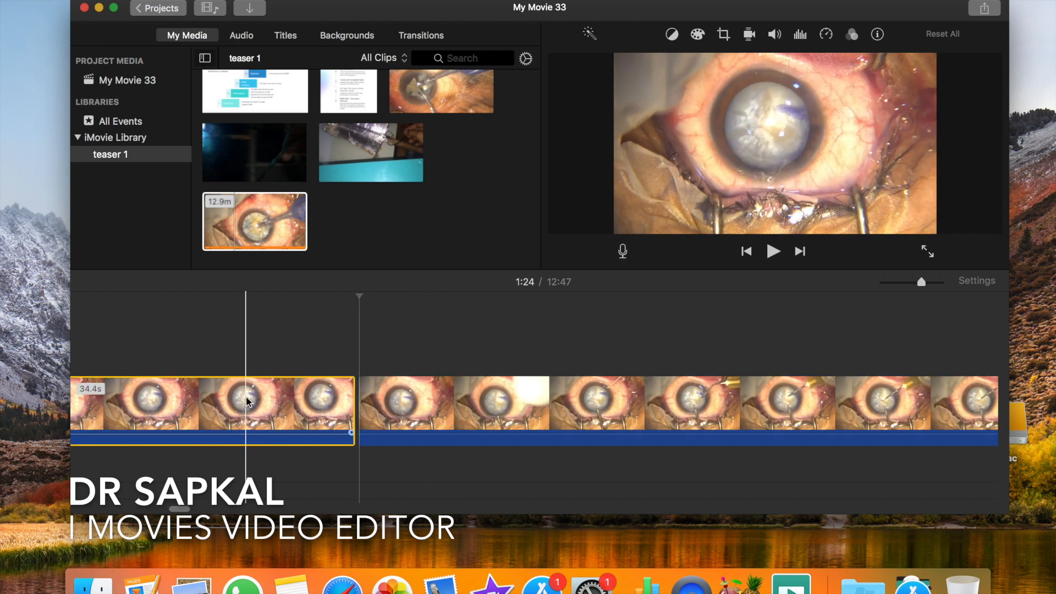
{"action": "key", "text": "super+equal"}
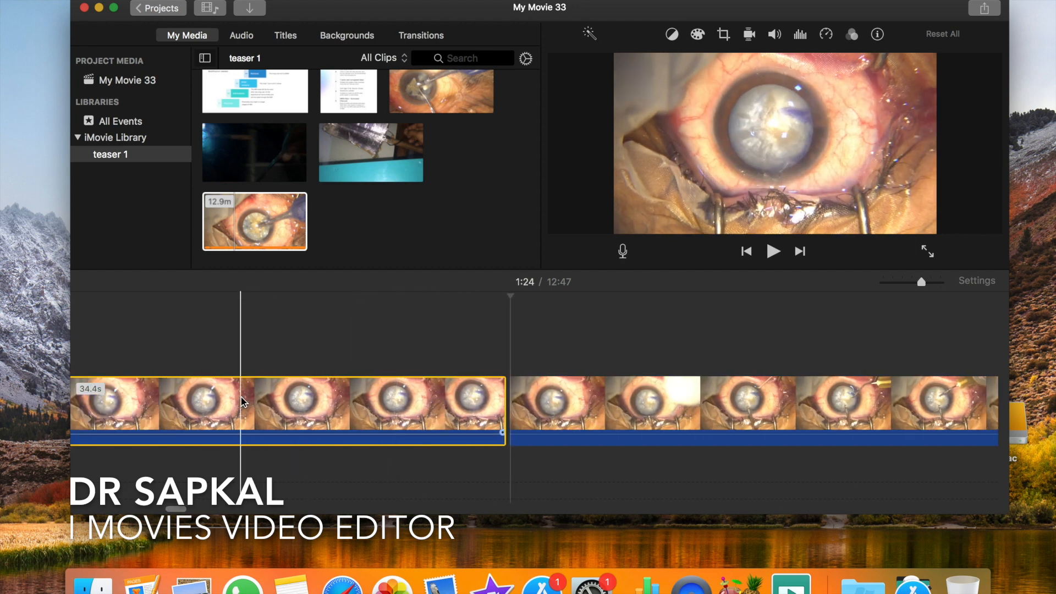
{"action": "key", "text": "super+minus"}
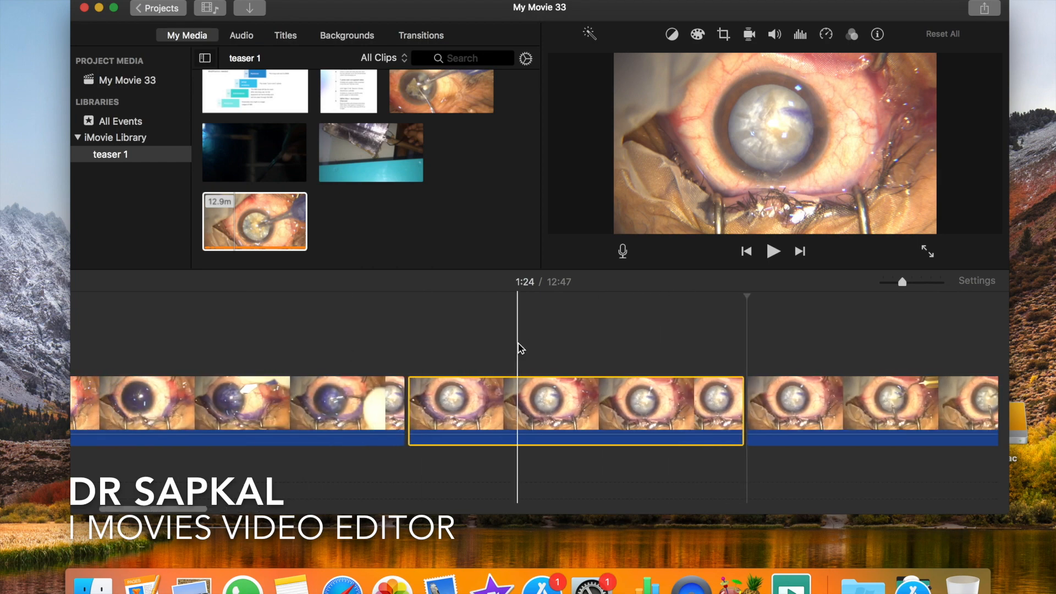
{"action": "left_click", "coordinate": [533, 405]}
{"action": "key", "text": "Delete"}
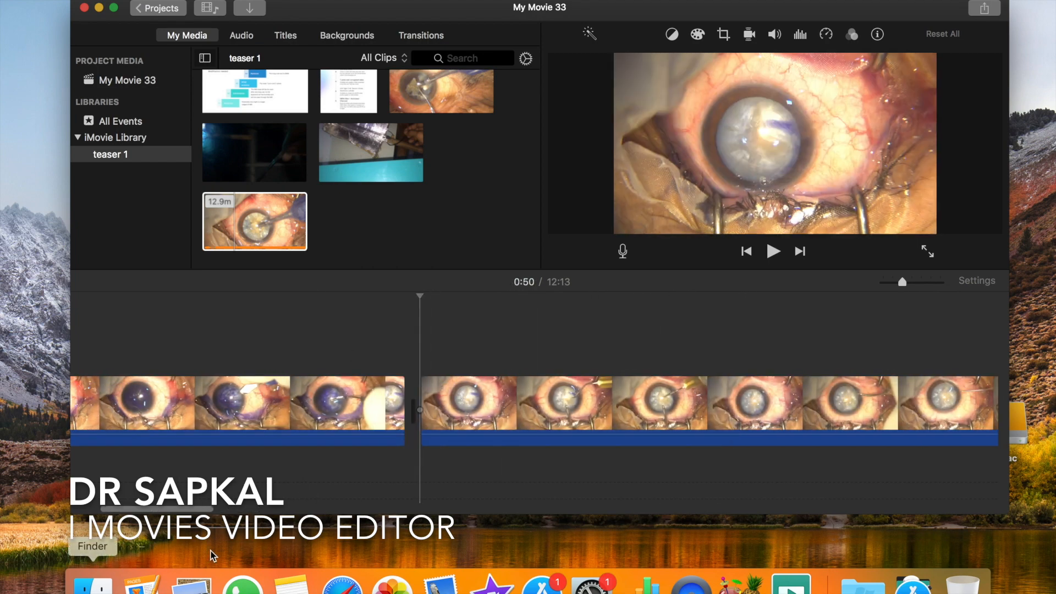
- Split the remaining surgery clip at 2:54, where the forceps leave the eye
{"action": "scroll", "coordinate": [271, 407], "scroll_direction": "right", "scroll_amount": 10}
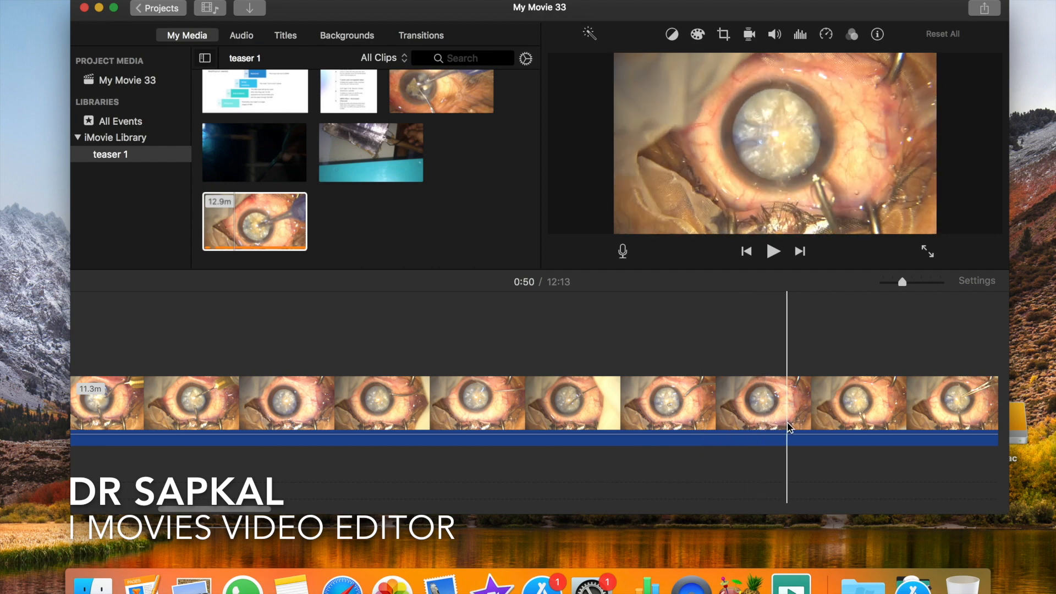
{"action": "scroll", "coordinate": [863, 424], "scroll_direction": "right", "scroll_amount": 5}
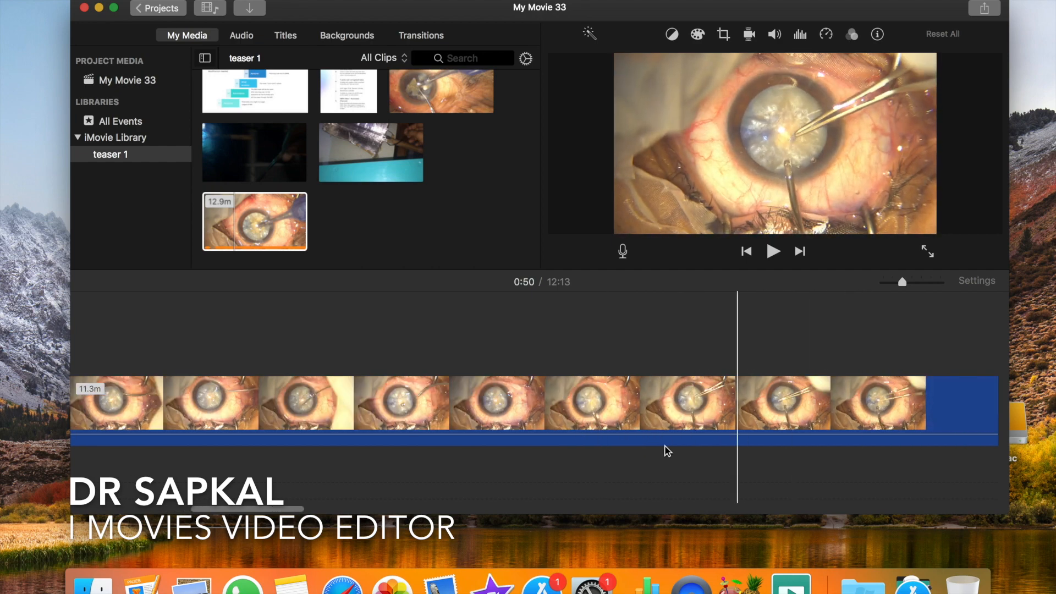
{"action": "scroll", "coordinate": [660, 418], "scroll_direction": "right", "scroll_amount": 3}
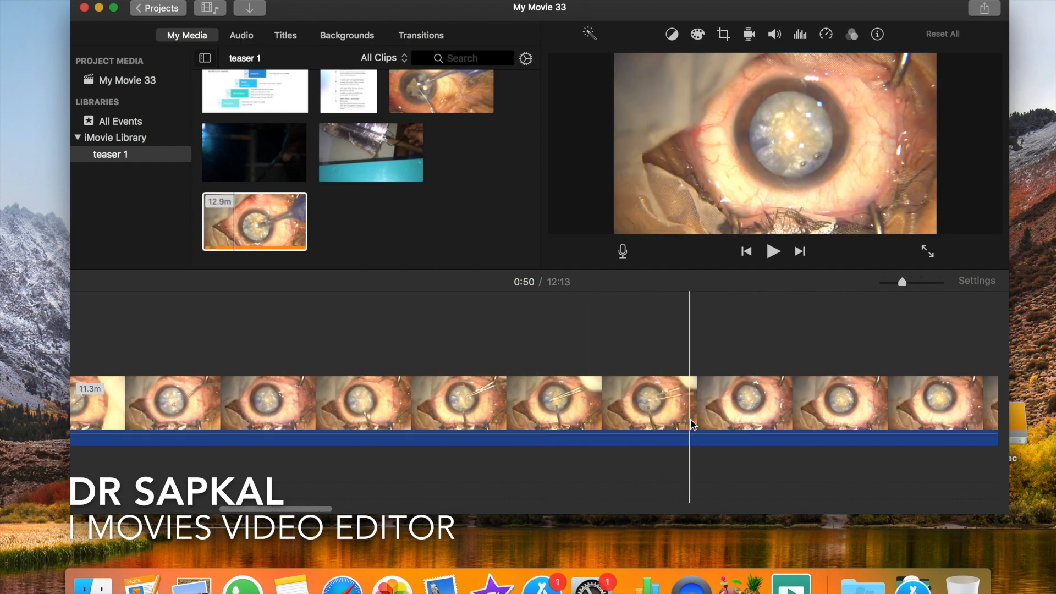
{"action": "scroll", "coordinate": [651, 413], "scroll_direction": "right", "scroll_amount": 3}
{"action": "scroll", "coordinate": [670, 406], "scroll_direction": "right", "scroll_amount": 3}
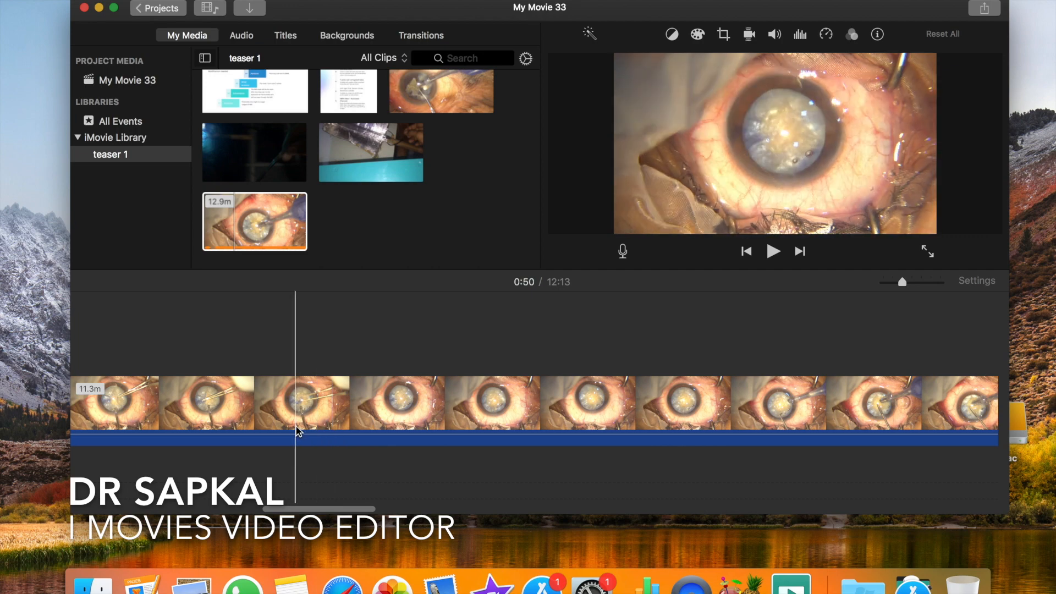
{"action": "left_click", "coordinate": [319, 429]}
{"action": "key", "text": "super+b"}
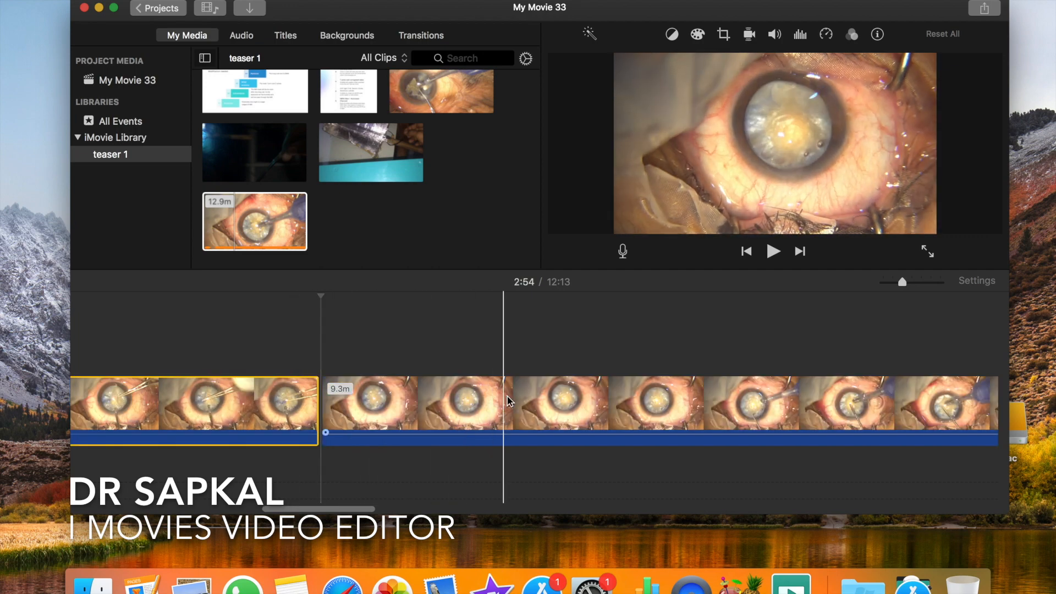
- Split the clip again 36.5 seconds further on, just before the next instrument enters, and delete the section between the two cuts
{"action": "left_click", "coordinate": [723, 373]}
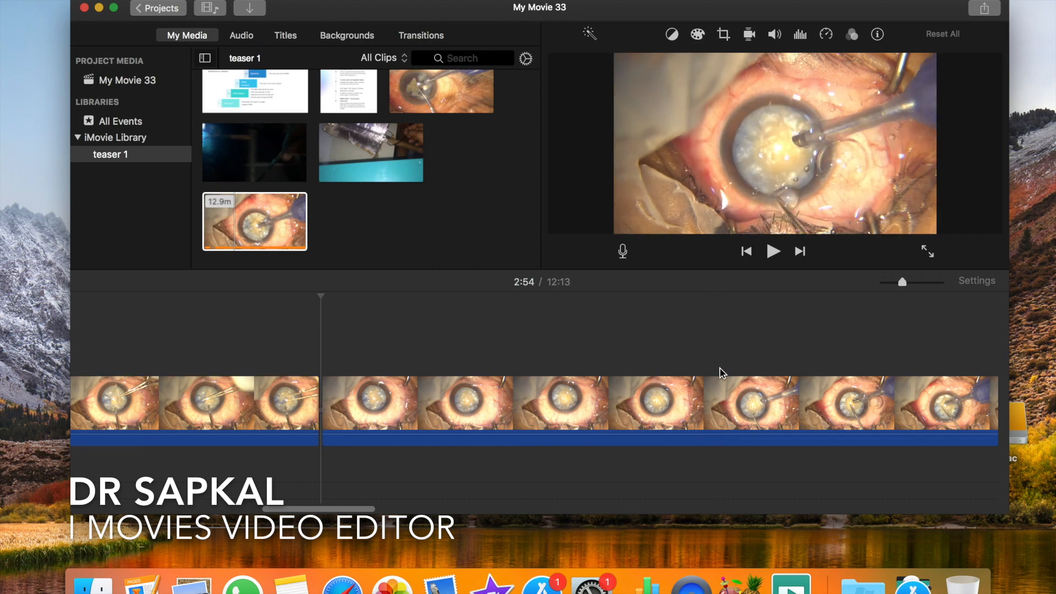
{"action": "left_click", "coordinate": [681, 381]}
{"action": "key", "text": "super+b"}
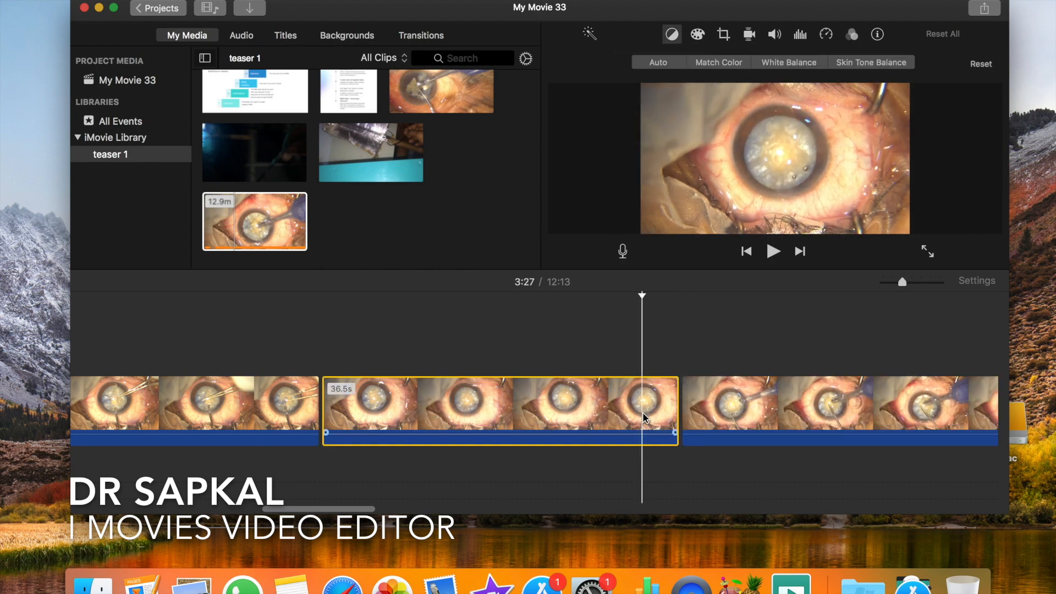
{"action": "key", "text": "Delete"}
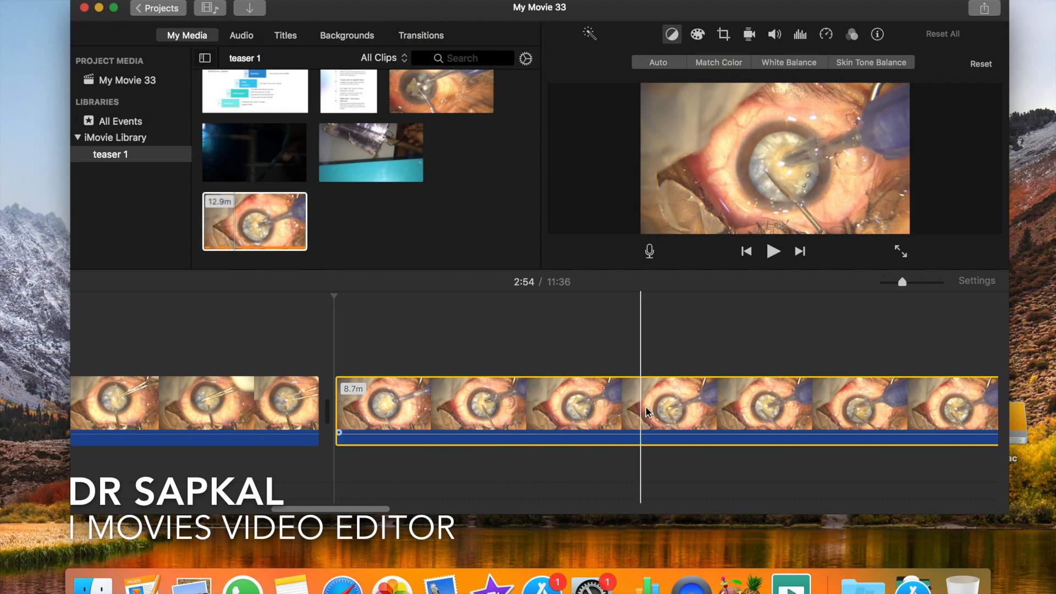
- Split the long remaining surgery clip at 6:53, where the blue-handled instrument has left the eye
{"action": "scroll", "coordinate": [781, 411], "scroll_direction": "right", "scroll_amount": 10}
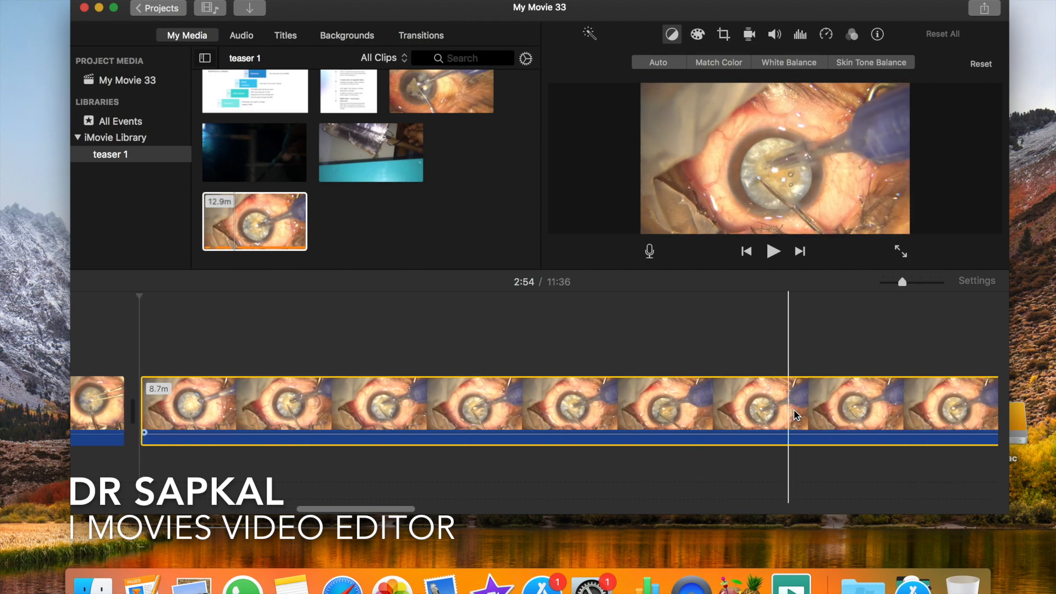
{"action": "scroll", "coordinate": [734, 413], "scroll_direction": "right", "scroll_amount": 5}
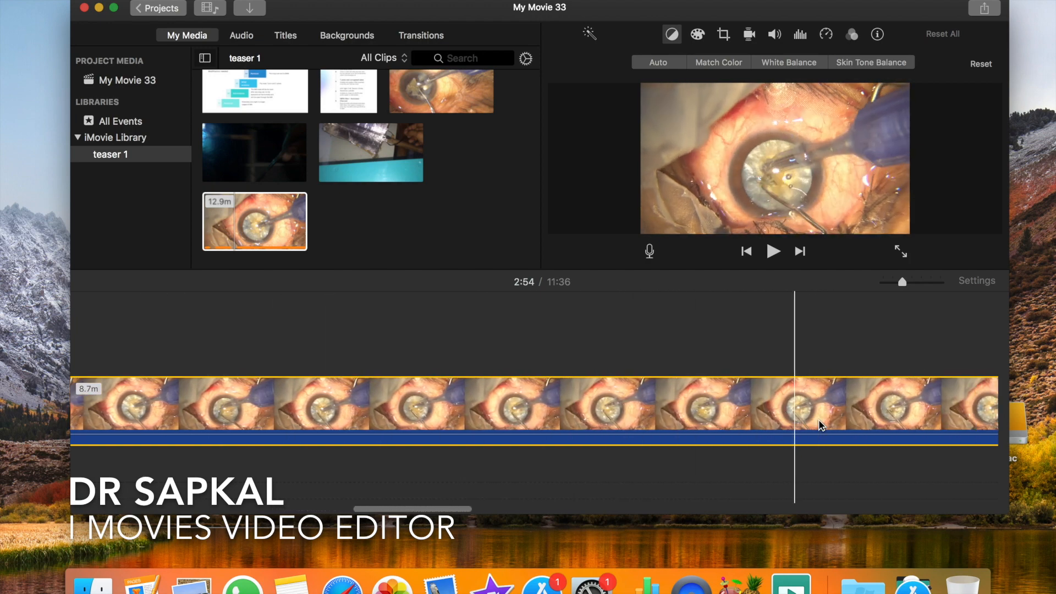
{"action": "scroll", "coordinate": [814, 408], "scroll_direction": "right", "scroll_amount": 4}
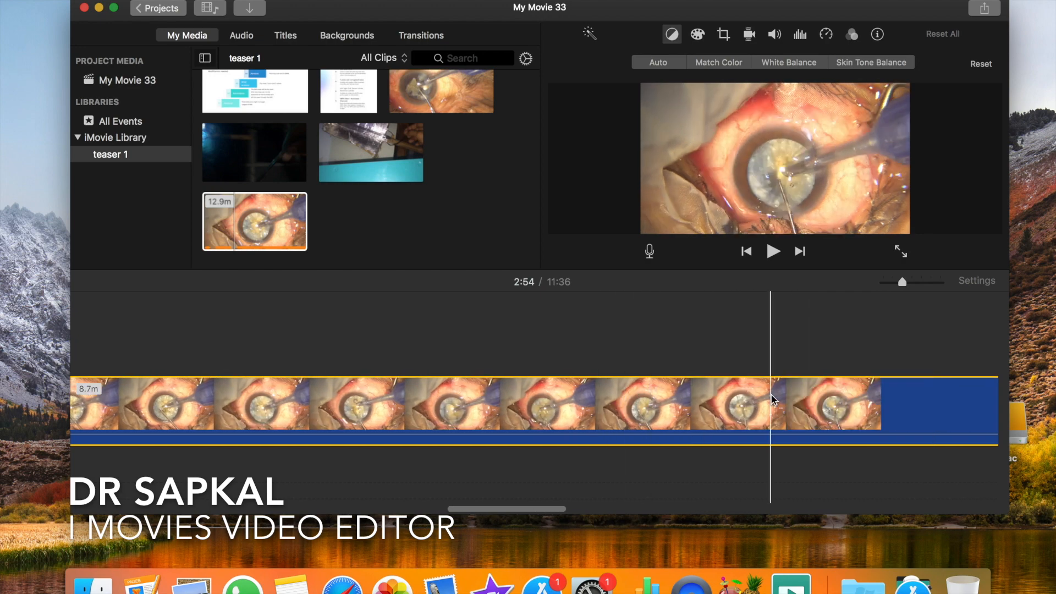
{"action": "scroll", "coordinate": [770, 413], "scroll_direction": "right", "scroll_amount": 5}
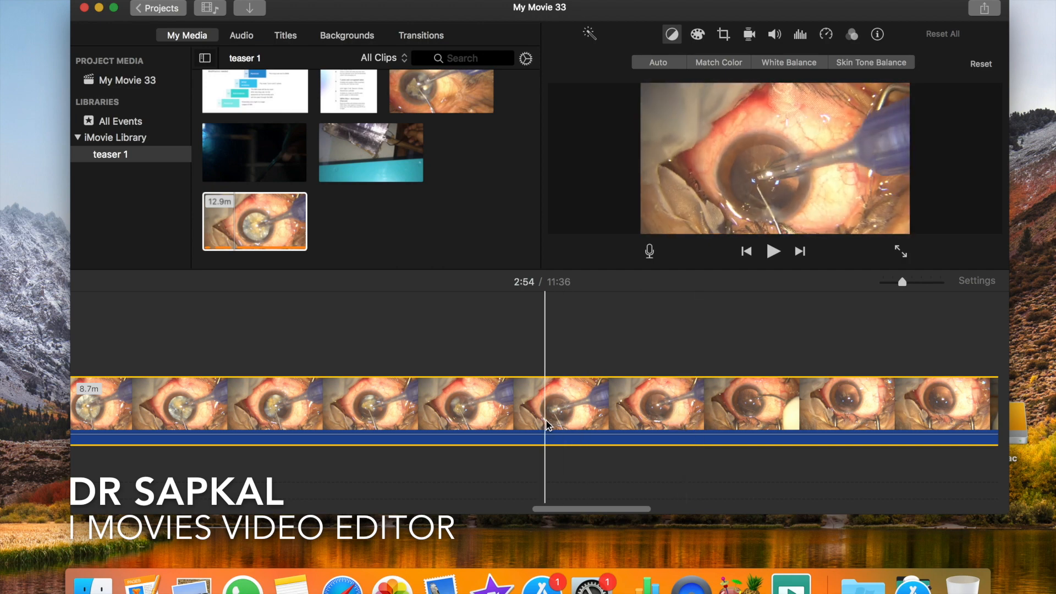
{"action": "left_click", "coordinate": [664, 415]}
{"action": "key", "text": "super+b"}
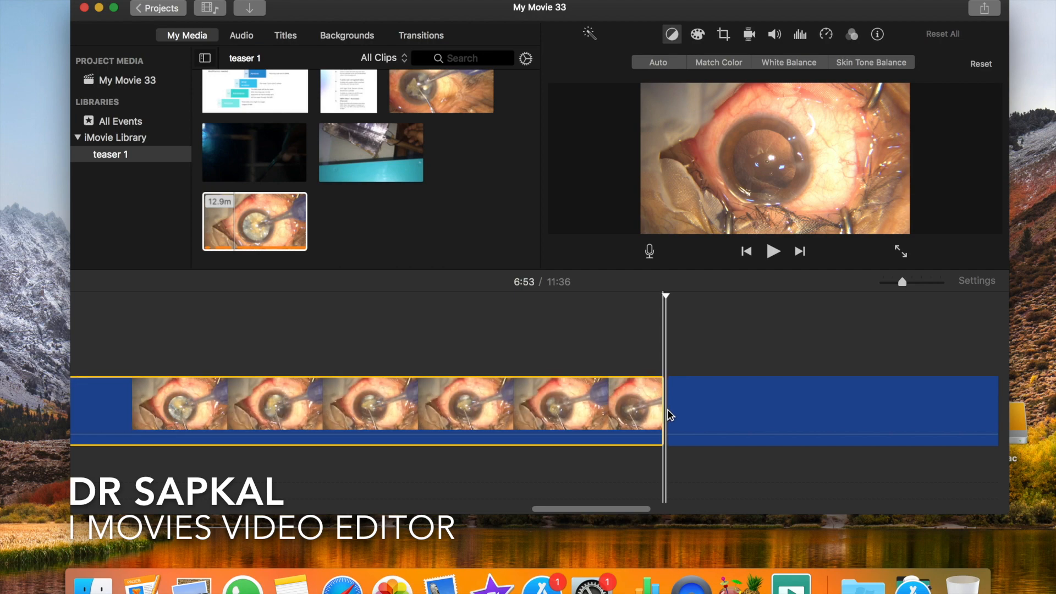
- Split the remaining surgery clip at 7:05 and cut out about 44 seconds following that cut
{"action": "scroll", "coordinate": [770, 417], "scroll_direction": "right", "scroll_amount": 8}
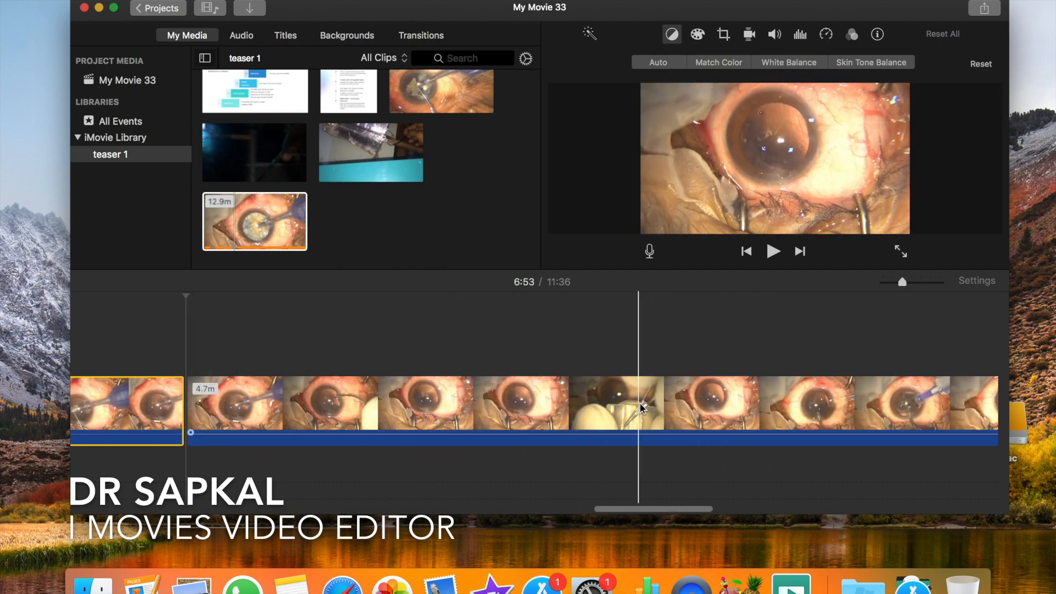
{"action": "scroll", "coordinate": [550, 407], "scroll_direction": "left", "scroll_amount": 10}
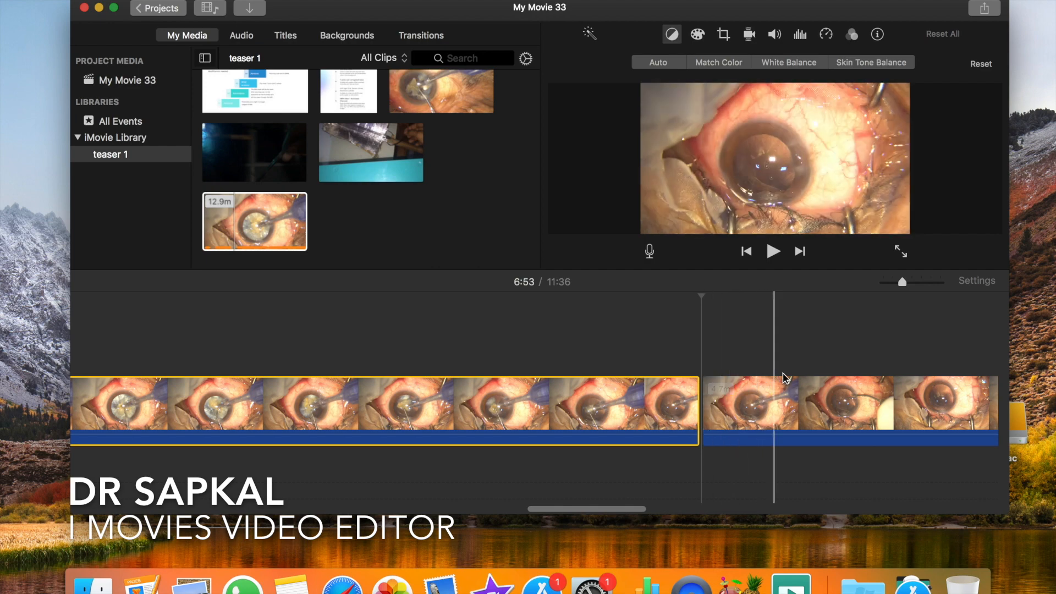
{"action": "left_click", "coordinate": [815, 372]}
{"action": "key", "text": "cmd+b"}
{"action": "scroll", "coordinate": [386, 400], "scroll_direction": "right", "scroll_amount": 10}
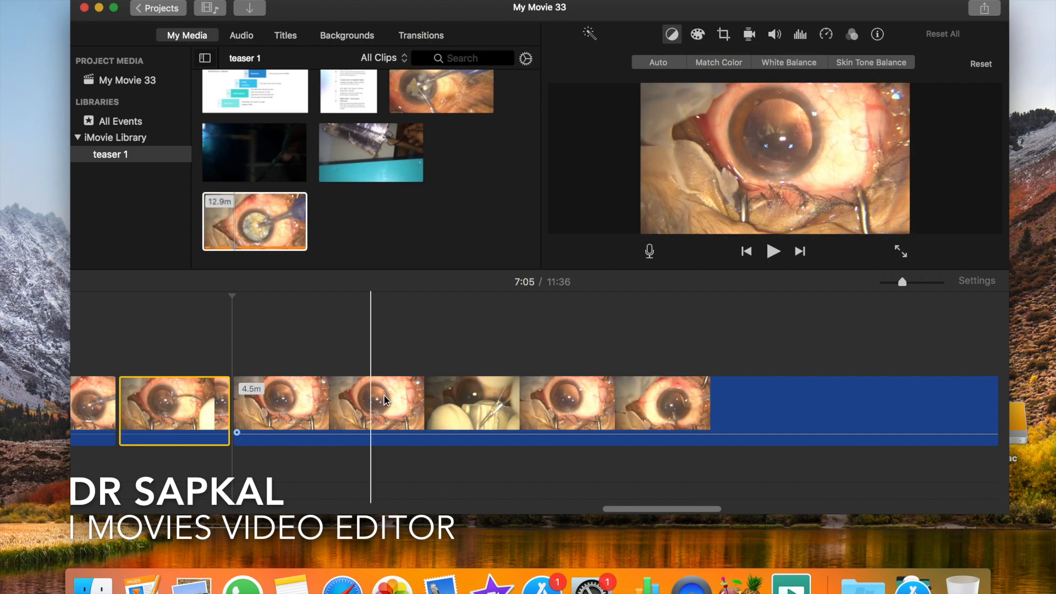
{"action": "left_click", "coordinate": [796, 407]}
{"action": "scroll", "coordinate": [796, 407], "scroll_direction": "right", "scroll_amount": 3}
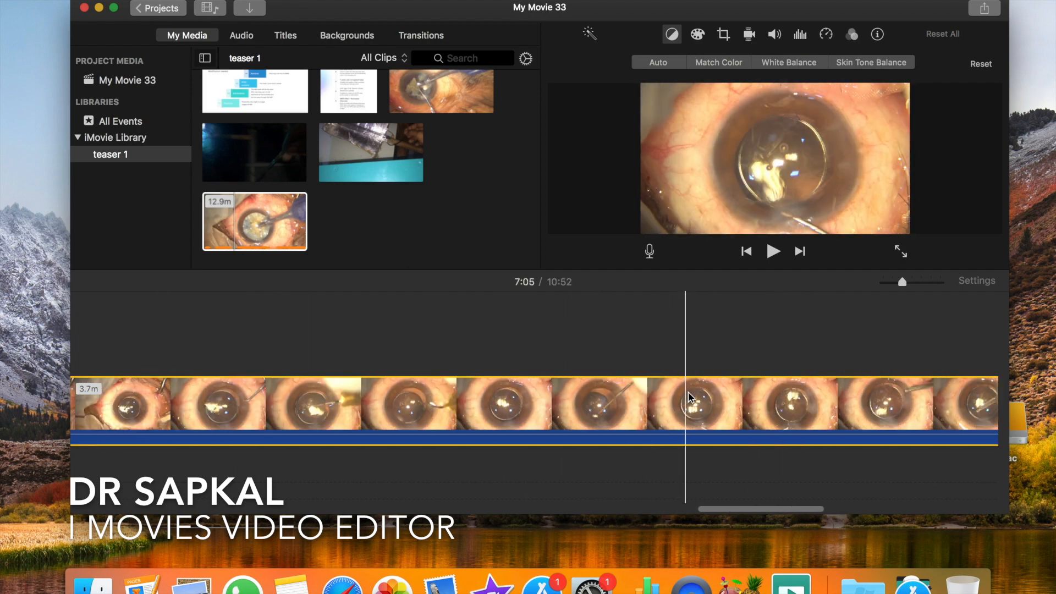
- Split the last surgery clip at 8:49 and again at 10:23, and delete the footage after the 10:23 cut
{"action": "left_click", "coordinate": [814, 405]}
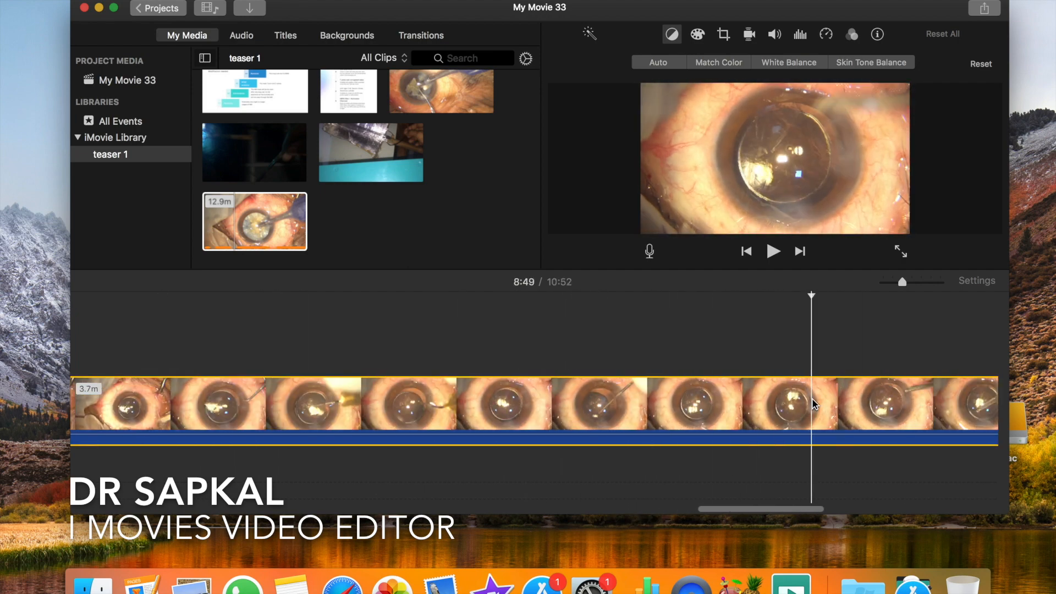
{"action": "key", "text": "super+b"}
{"action": "scroll", "coordinate": [815, 405], "scroll_direction": "right", "scroll_amount": 15}
{"action": "left_click", "coordinate": [870, 412]}
{"action": "key", "text": "super+b"}
{"action": "scroll", "coordinate": [871, 412], "scroll_direction": "right", "scroll_amount": 6}
{"action": "left_click", "coordinate": [600, 428]}
{"action": "key", "text": "Delete"}
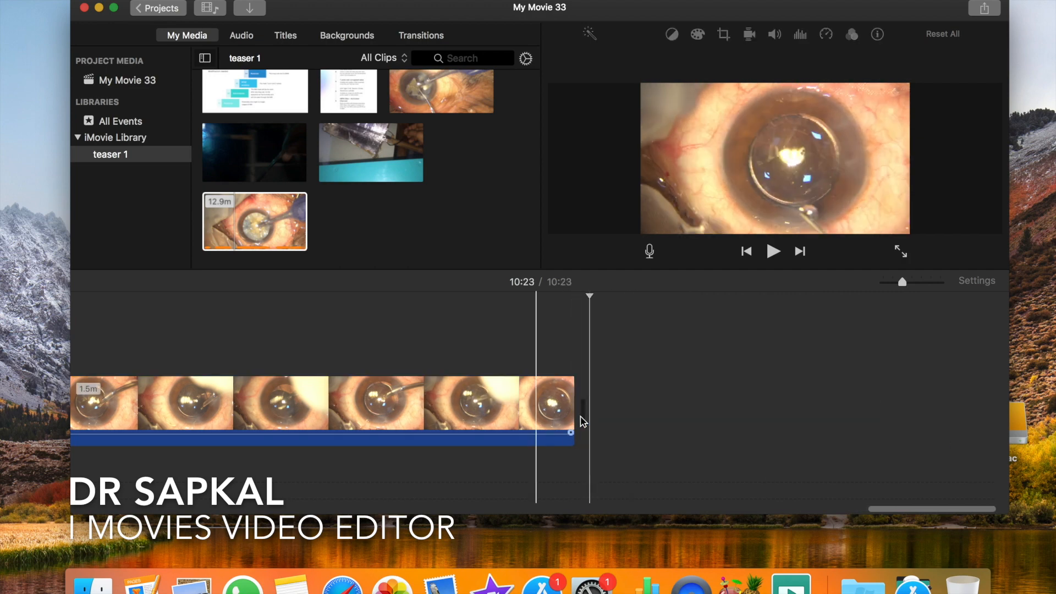
- Select all seven timeline clips and colour-correct them with slightly lower highlights, darker shadows, a little more saturation and a cooler temperature
{"action": "scroll", "coordinate": [547, 424], "scroll_direction": "left", "scroll_amount": 15}
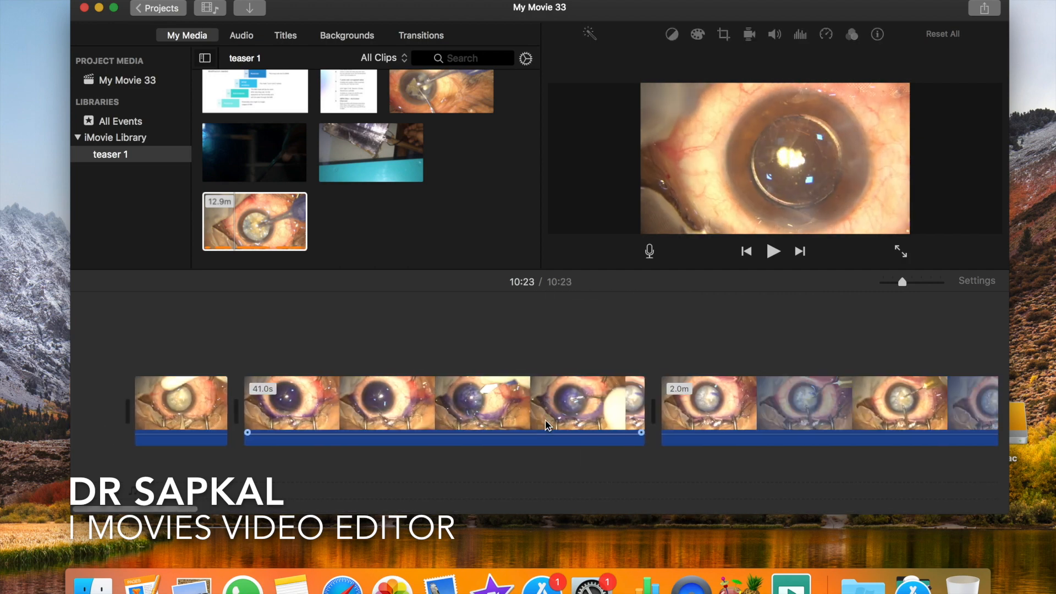
{"action": "left_click", "coordinate": [438, 424]}
{"action": "key", "text": "super+minus"}
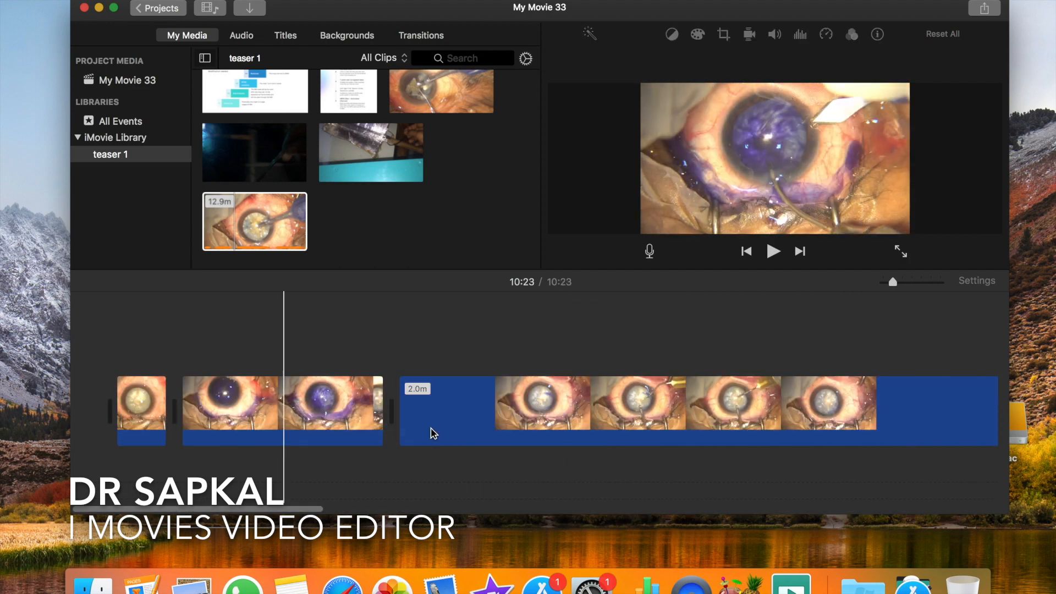
{"action": "key", "text": "super+minus"}
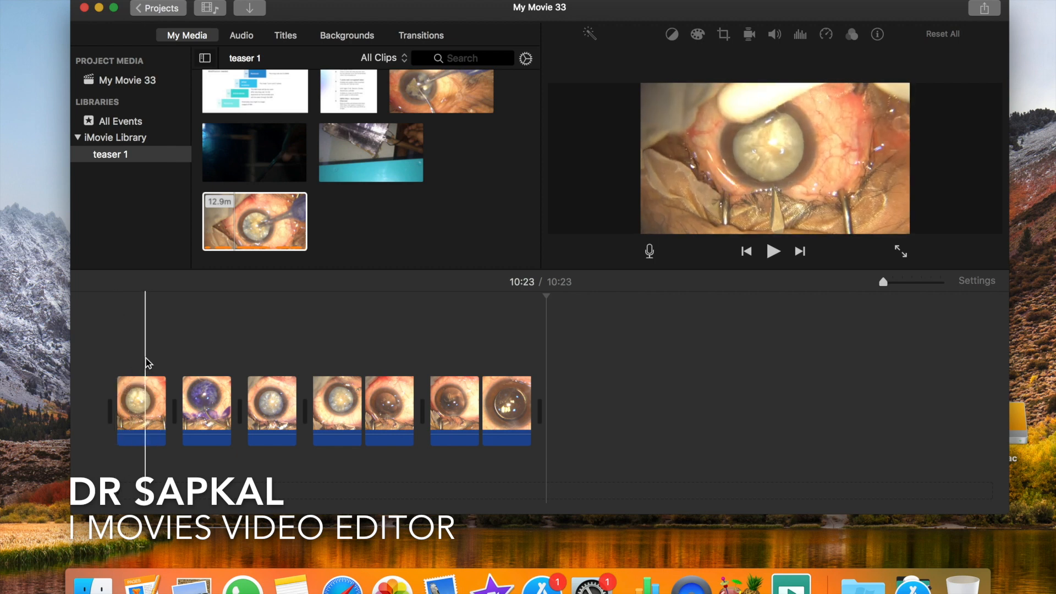
{"action": "left_click_drag", "start_coordinate": [142, 357], "coordinate": [535, 447]}
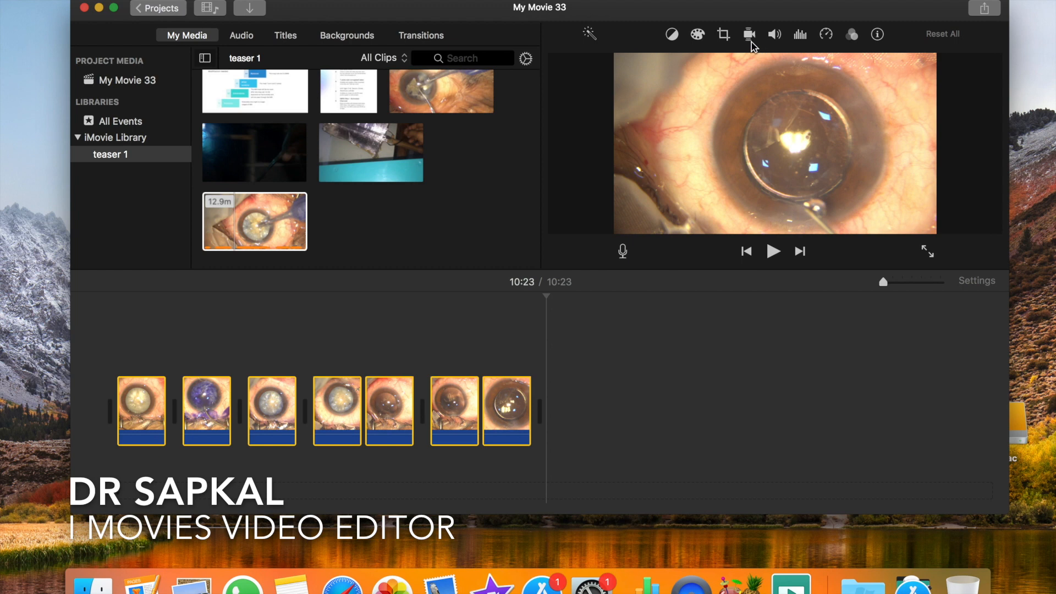
{"action": "left_click", "coordinate": [699, 35]}
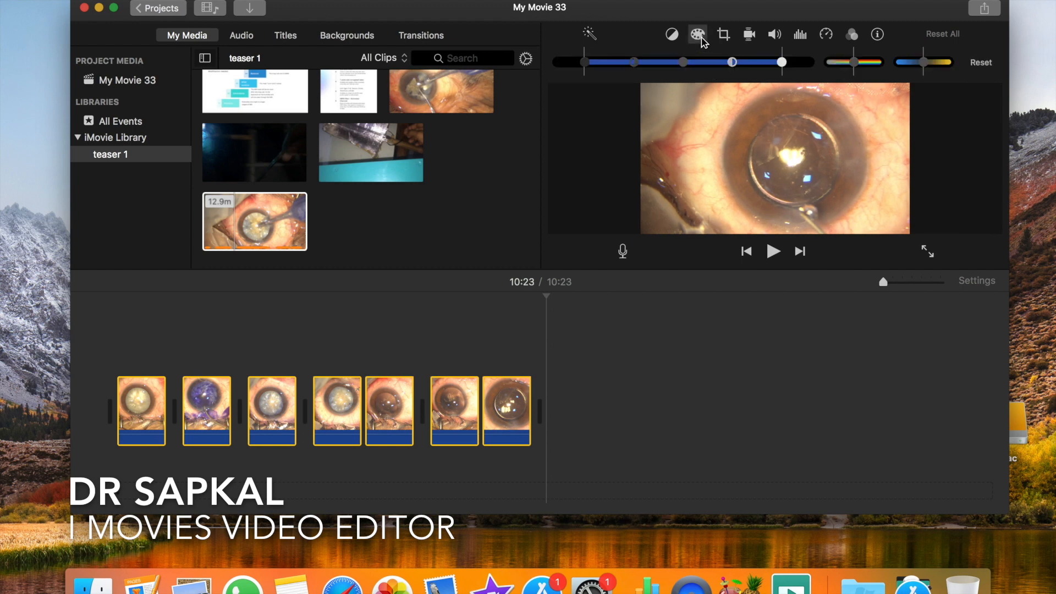
{"action": "left_click_drag", "start_coordinate": [854, 64], "coordinate": [847, 65]}
{"action": "left_click_drag", "start_coordinate": [781, 64], "coordinate": [768, 72]}
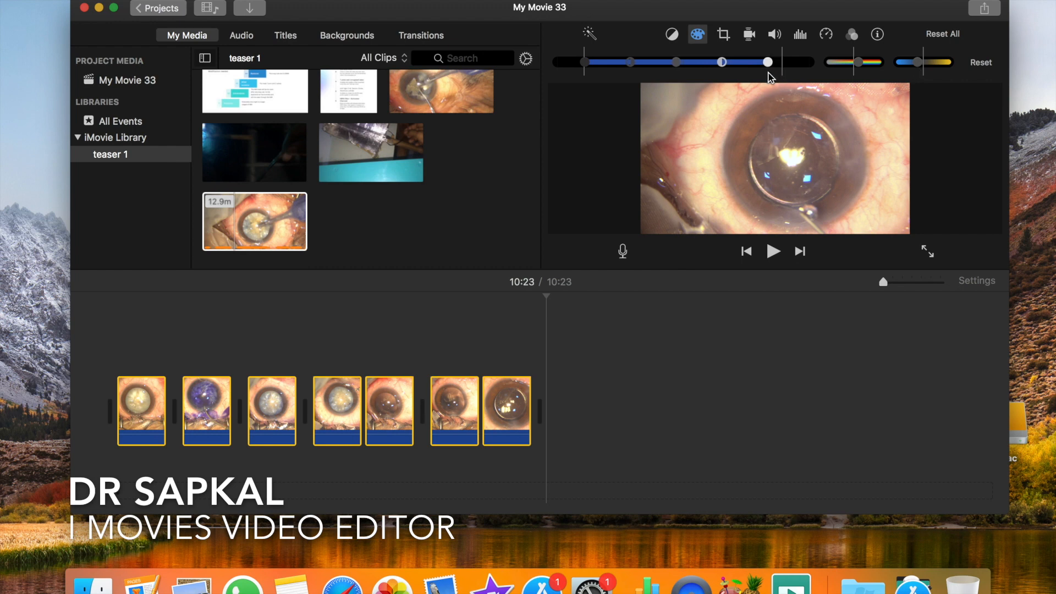
{"action": "left_click_drag", "start_coordinate": [584, 66], "coordinate": [566, 64]}
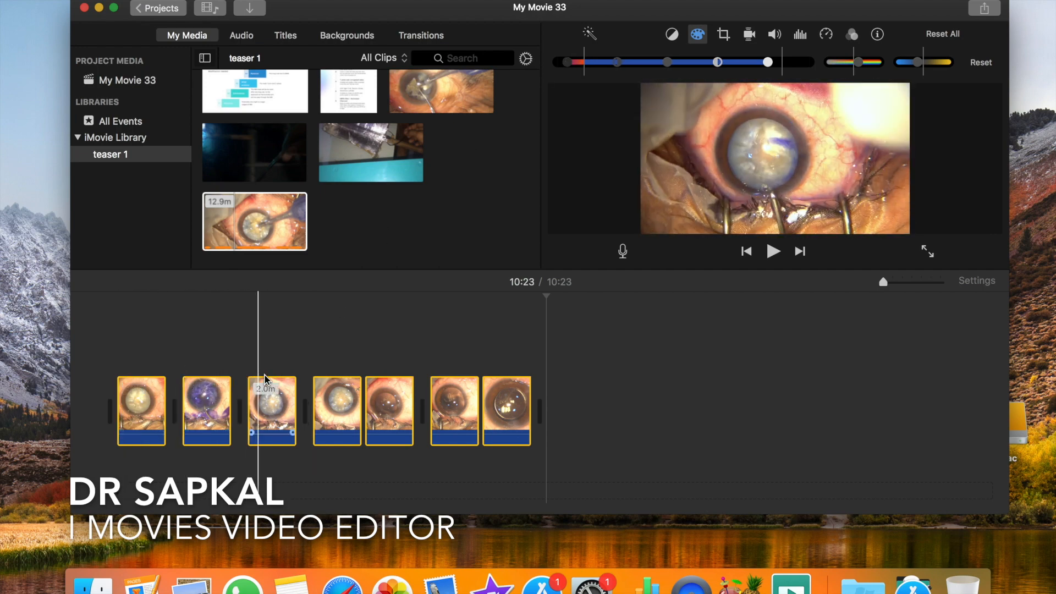
- Select the fifth clip at 7:00 and apply Crop to Fill framing to it
{"action": "left_click", "coordinate": [391, 407]}
{"action": "left_click", "coordinate": [672, 34]}
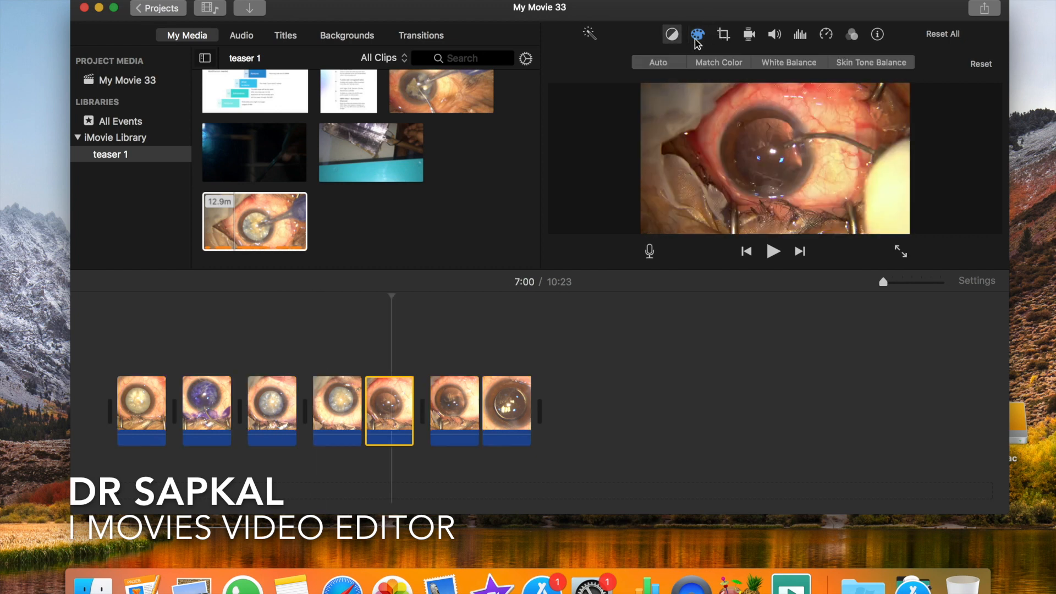
{"action": "left_click", "coordinate": [725, 34]}
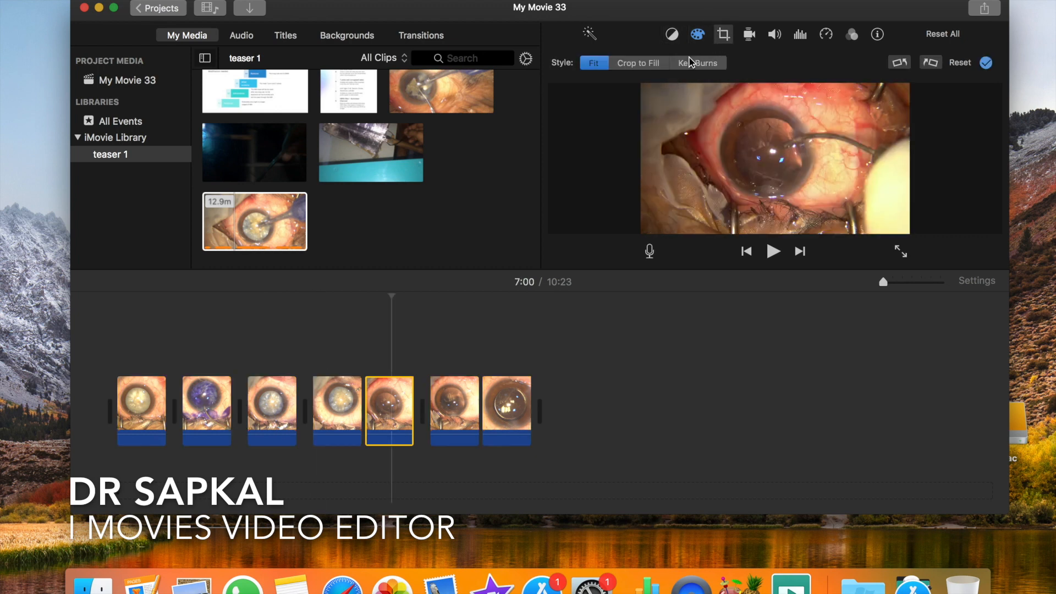
{"action": "left_click", "coordinate": [663, 67]}
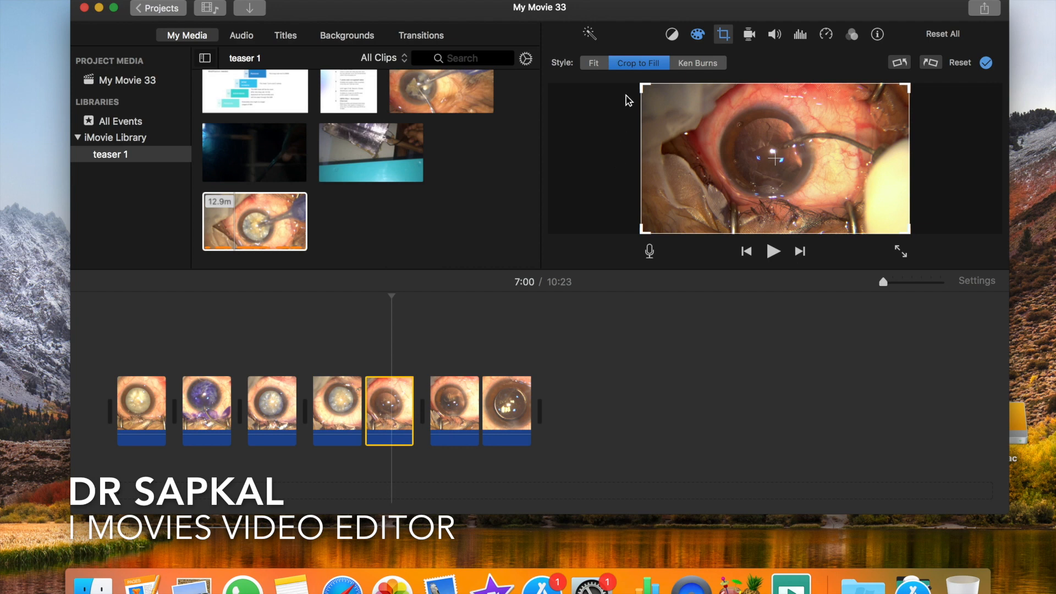
{"action": "left_click", "coordinate": [643, 85]}
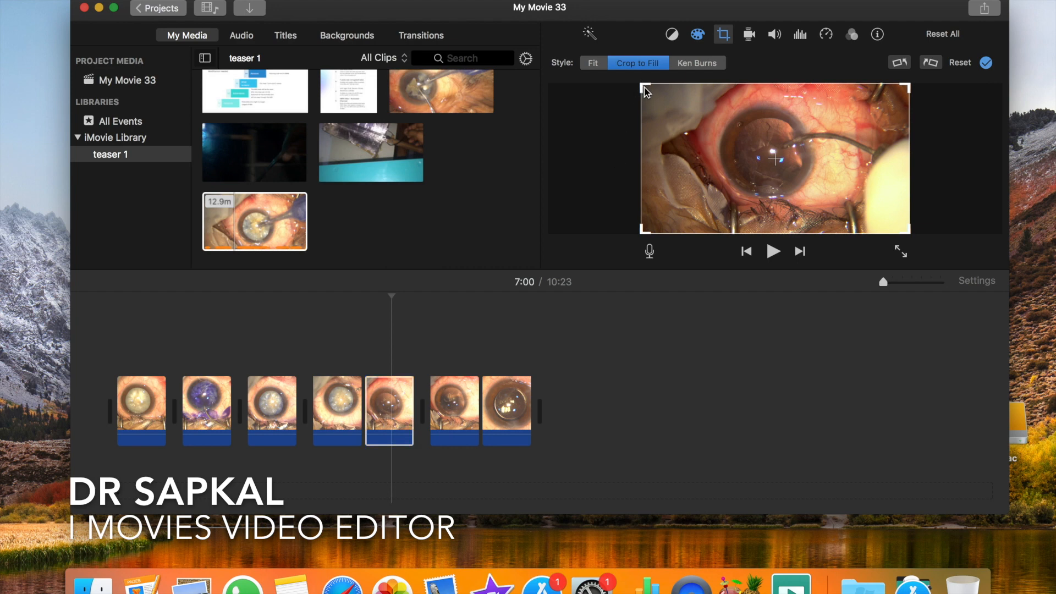
{"action": "left_click", "coordinate": [165, 341]}
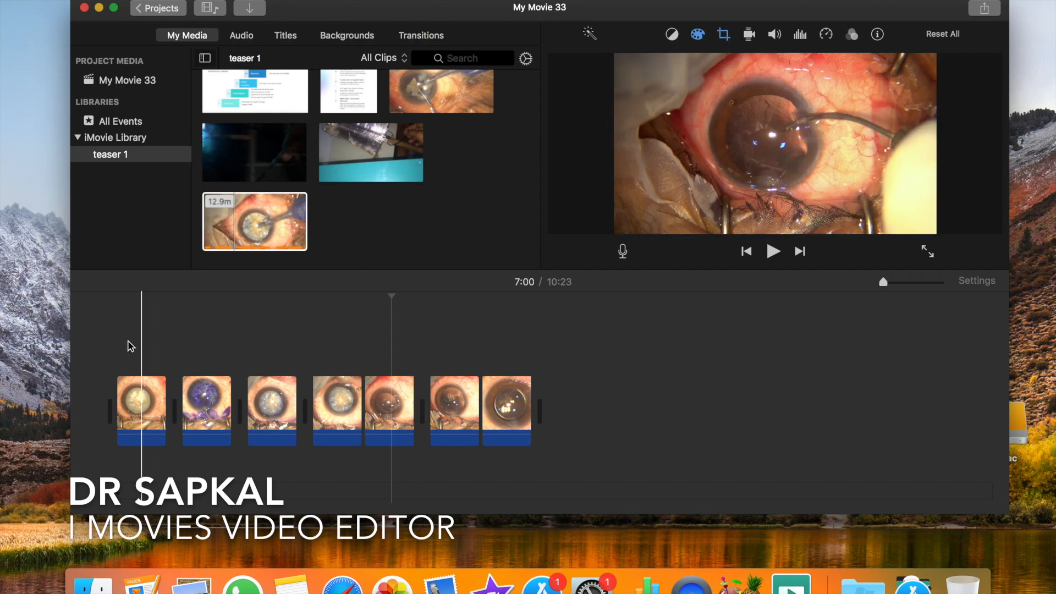
- Select all seven timeline clips and set Crop to Fill, with a smaller crop frame centred on the eye shown at 7:00
{"action": "mouse_move", "coordinate": [116, 351]}
{"action": "left_mouse_down"}
{"action": "mouse_move", "coordinate": [384, 396]}
{"action": "mouse_move", "coordinate": [548, 406]}
{"action": "left_mouse_up"}
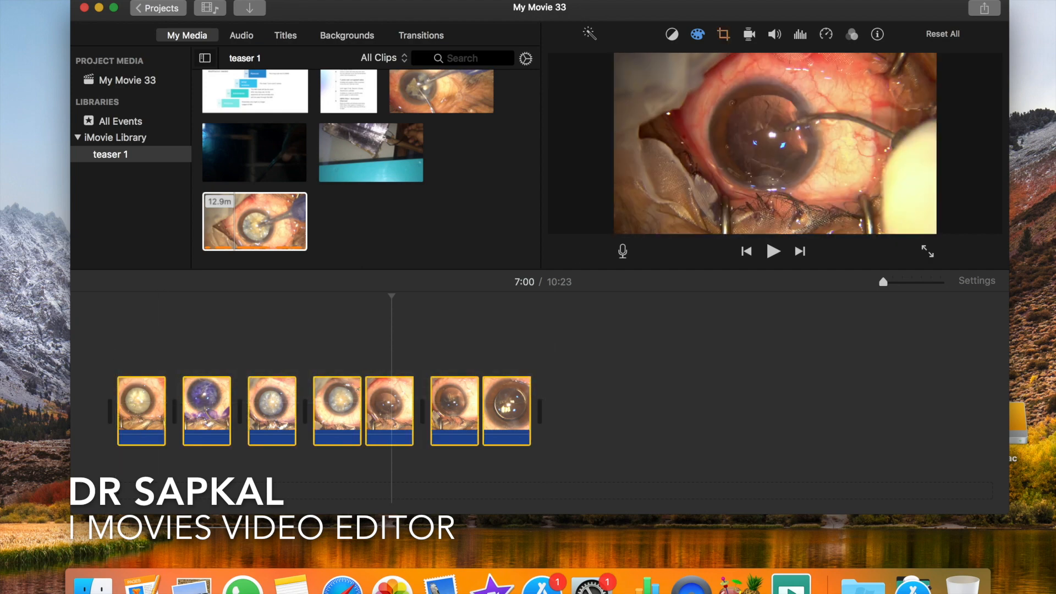
{"action": "left_click", "coordinate": [724, 34]}
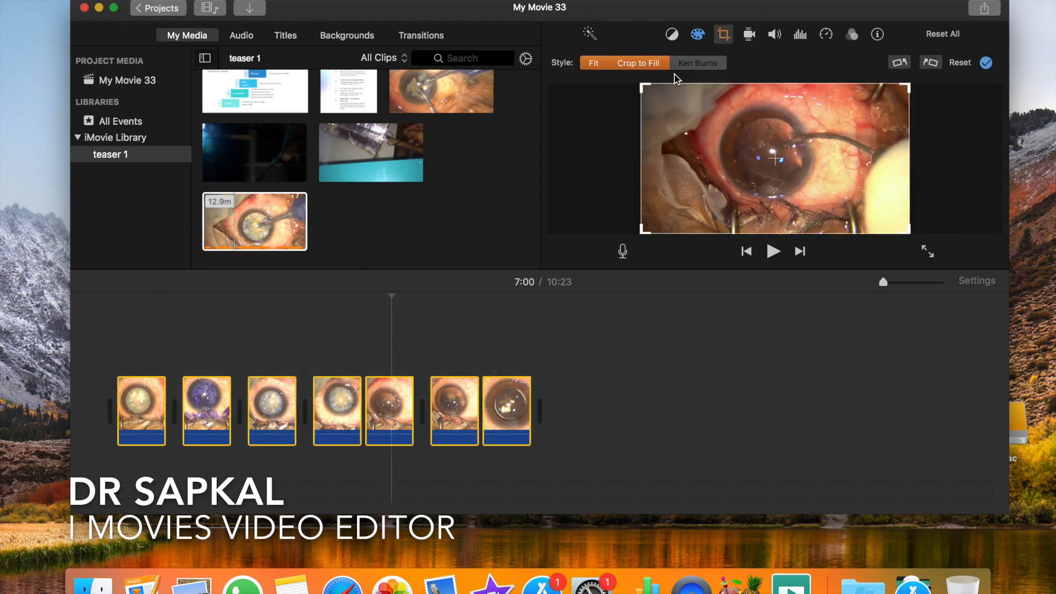
{"action": "left_click", "coordinate": [646, 64]}
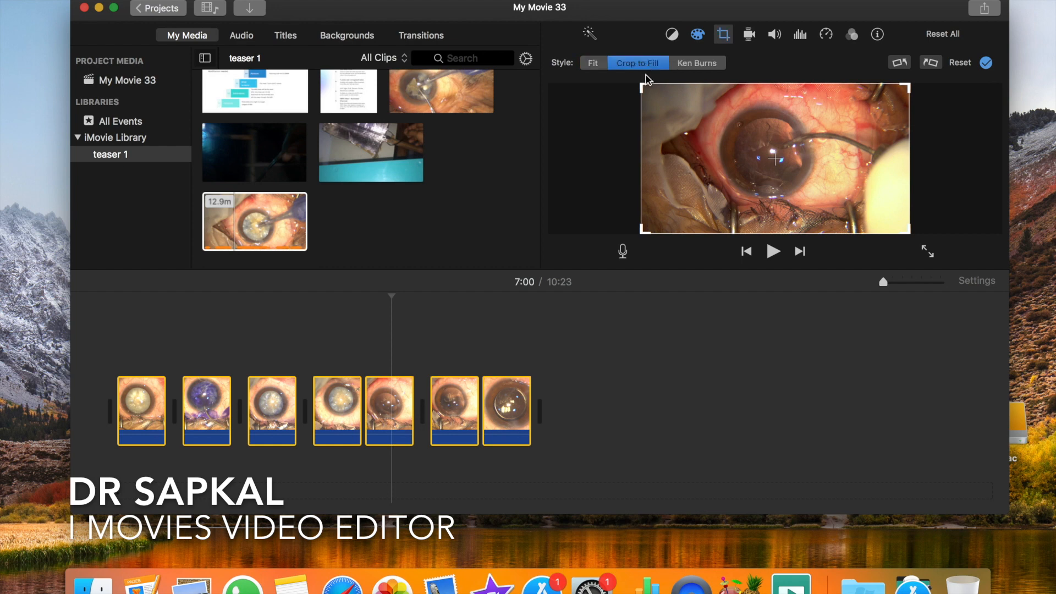
{"action": "left_click_drag", "start_coordinate": [642, 85], "coordinate": [715, 126]}
{"action": "left_click_drag", "start_coordinate": [841, 203], "coordinate": [803, 170]}
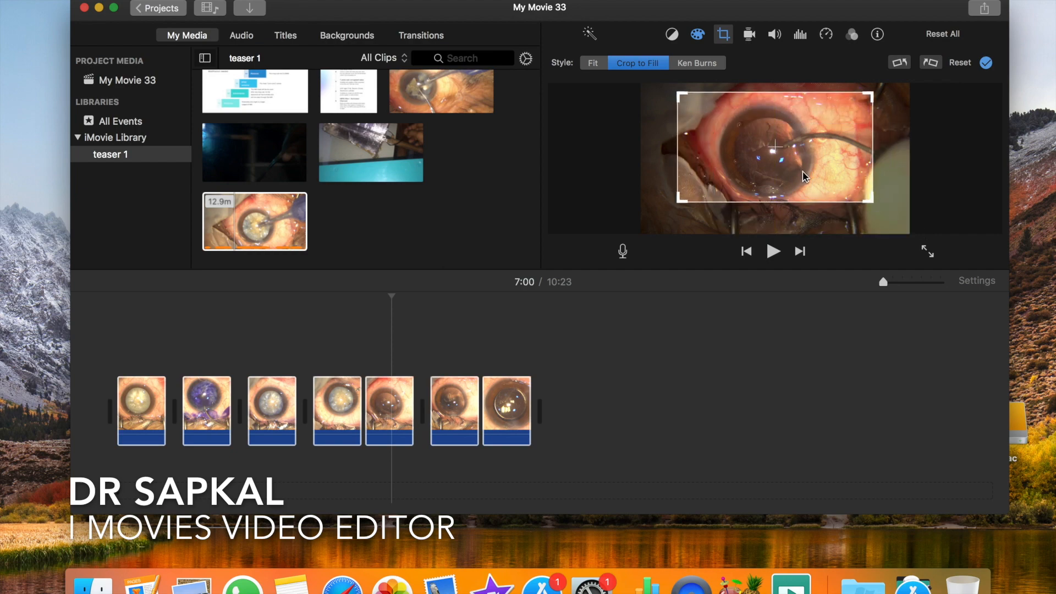
- Crop the first clip at 0:05 with a smaller Crop to Fill frame centred on the eye
{"action": "left_click", "coordinate": [122, 369]}
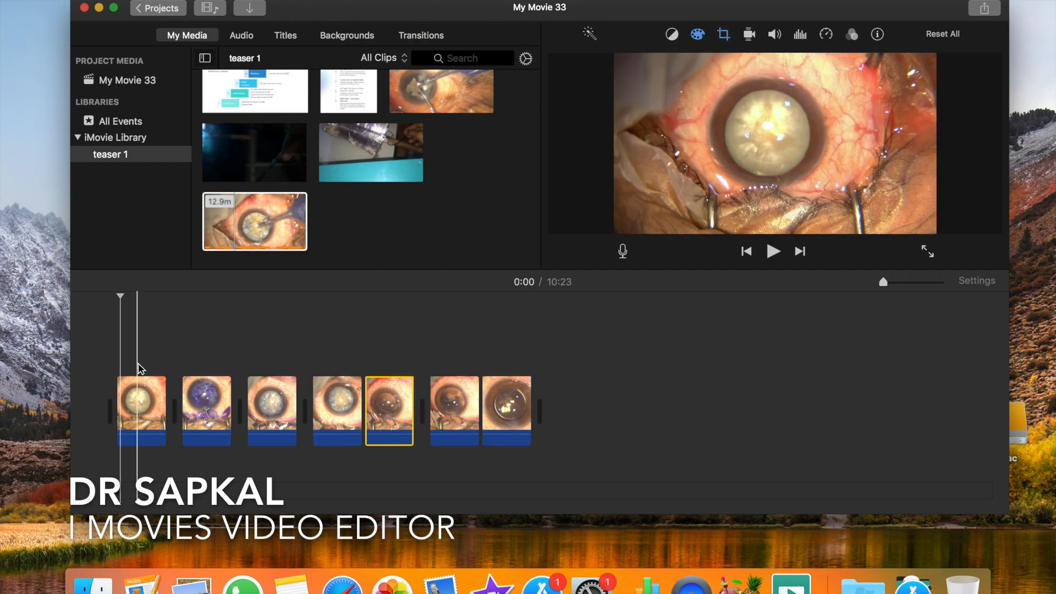
{"action": "left_click", "coordinate": [147, 440]}
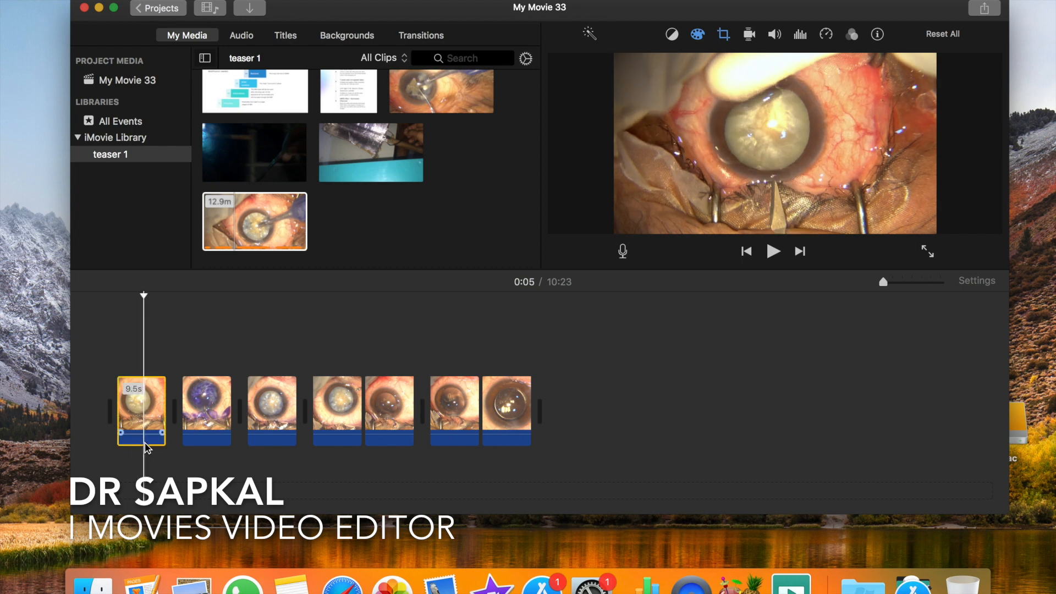
{"action": "left_click", "coordinate": [725, 37]}
{"action": "left_click_drag", "start_coordinate": [642, 83], "coordinate": [697, 97]}
{"action": "left_click_drag", "start_coordinate": [800, 170], "coordinate": [772, 144]}
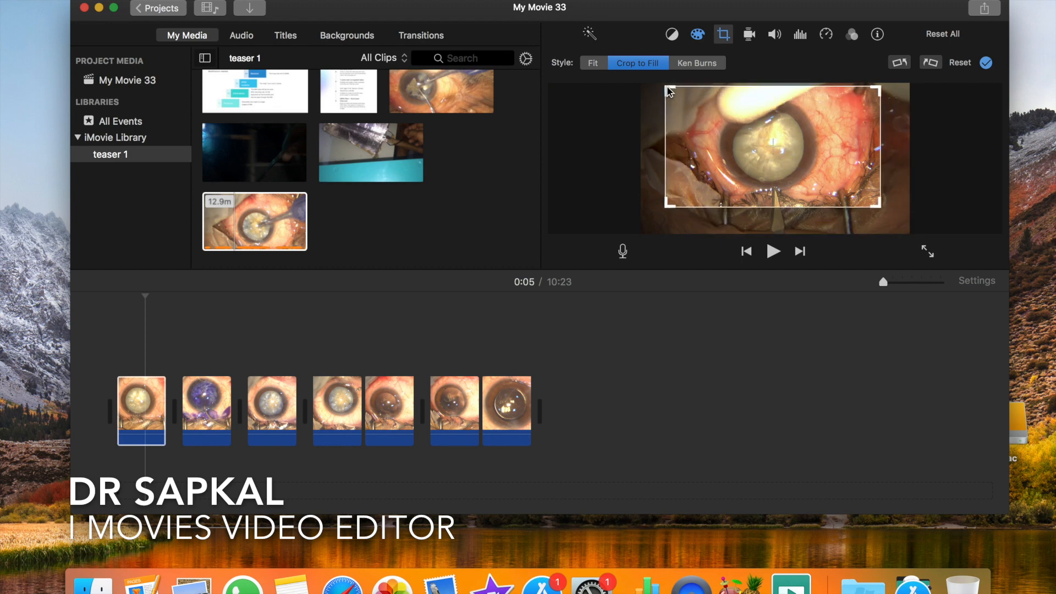
{"action": "mouse_move", "coordinate": [668, 91]}
{"action": "left_mouse_down"}
{"action": "mouse_move", "coordinate": [700, 104]}
{"action": "mouse_move", "coordinate": [686, 94]}
{"action": "left_mouse_up"}
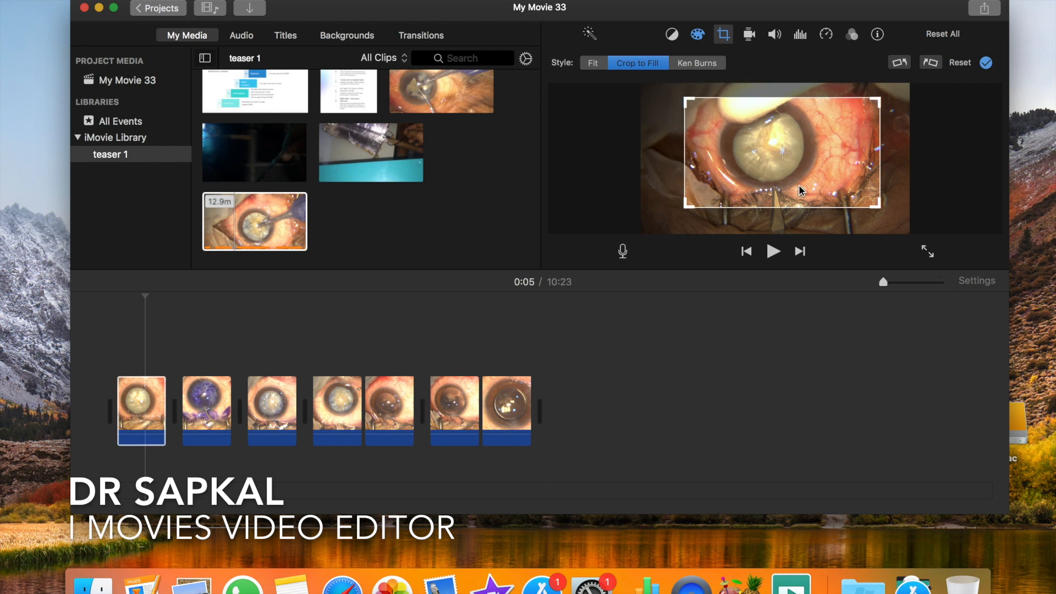
{"action": "left_click_drag", "start_coordinate": [791, 190], "coordinate": [769, 187]}
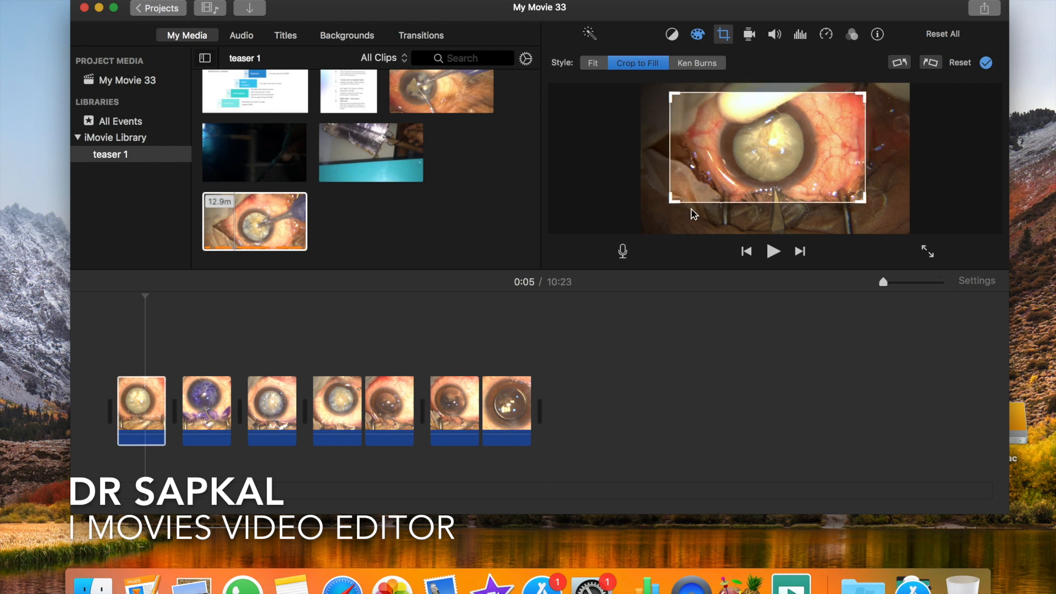
- Crop the second clip, with the blue-stained lens, at 0:42 to a smaller frame centred on the eye
{"action": "left_click", "coordinate": [180, 366]}
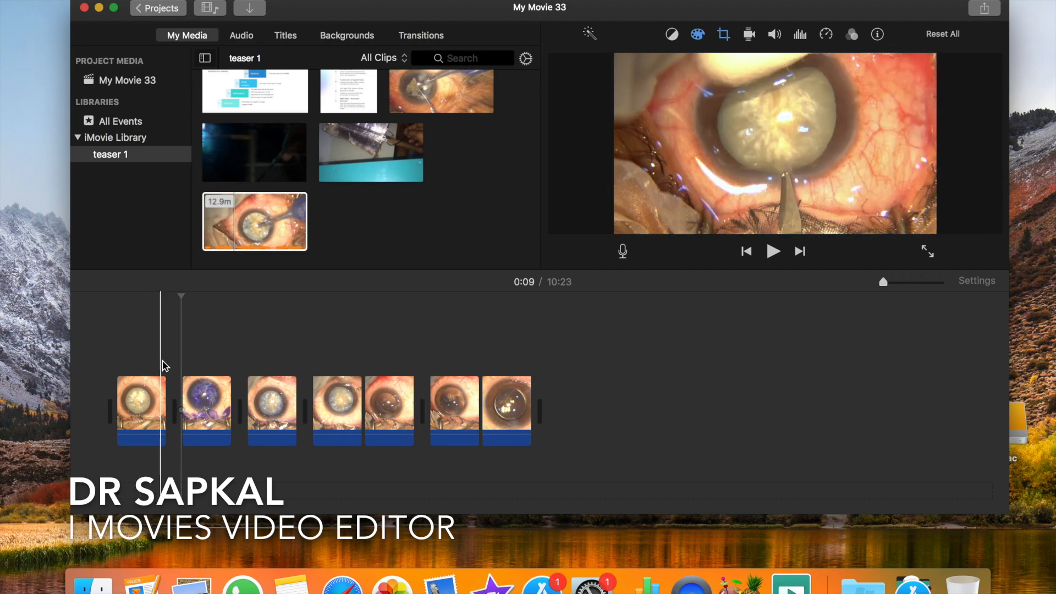
{"action": "left_click", "coordinate": [207, 384]}
{"action": "left_click", "coordinate": [209, 355]}
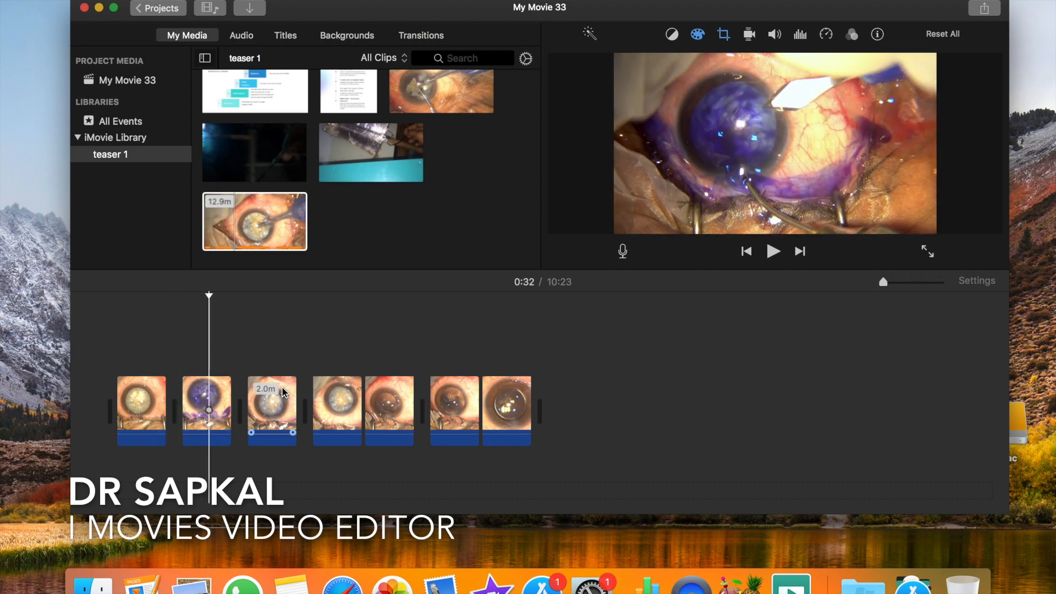
{"action": "left_click", "coordinate": [220, 399]}
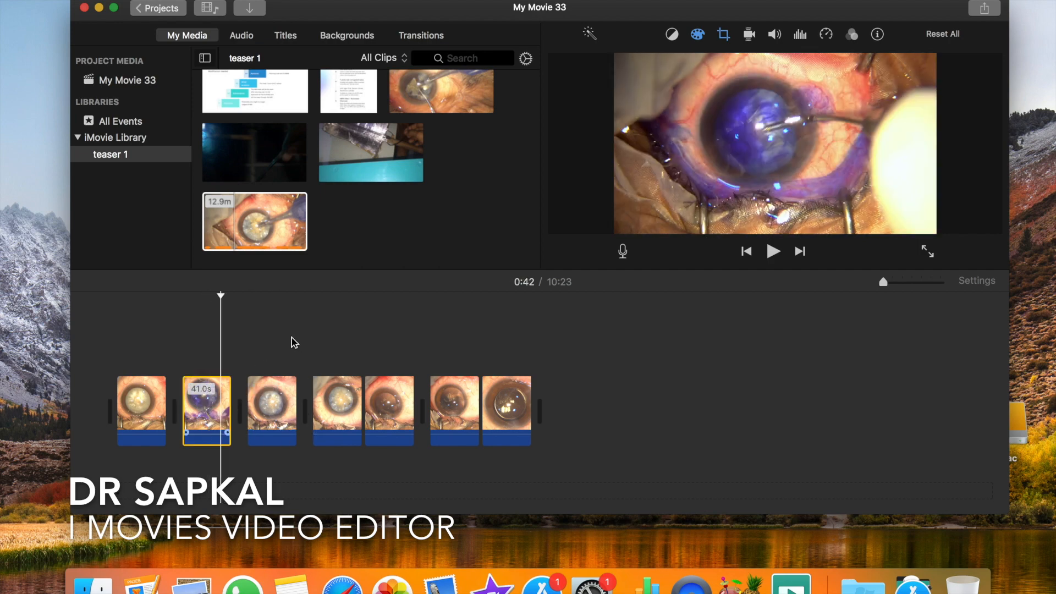
{"action": "left_click", "coordinate": [724, 35]}
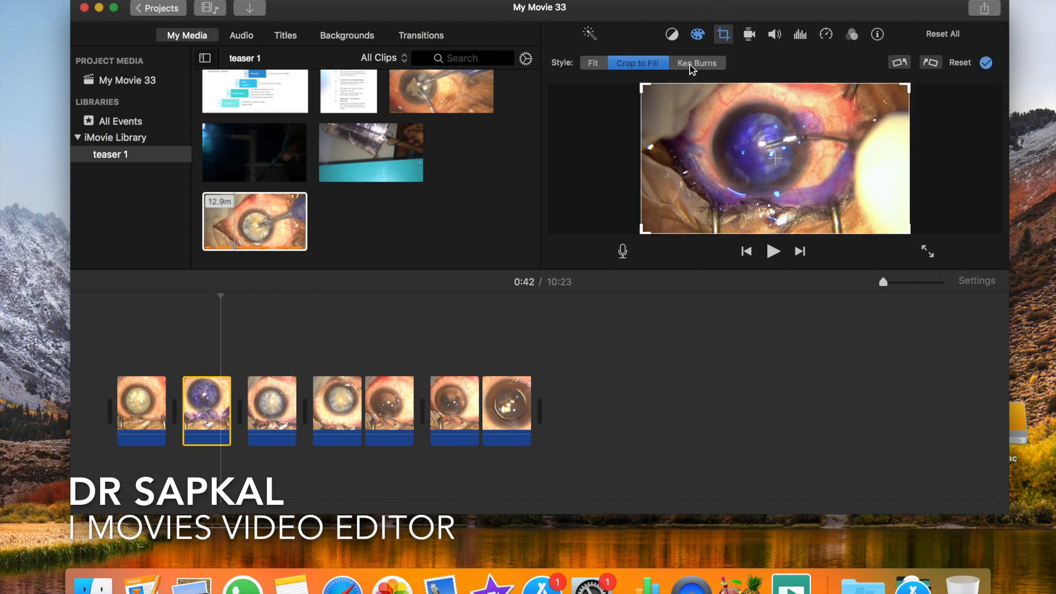
{"action": "left_click", "coordinate": [647, 89]}
{"action": "left_click", "coordinate": [645, 89]}
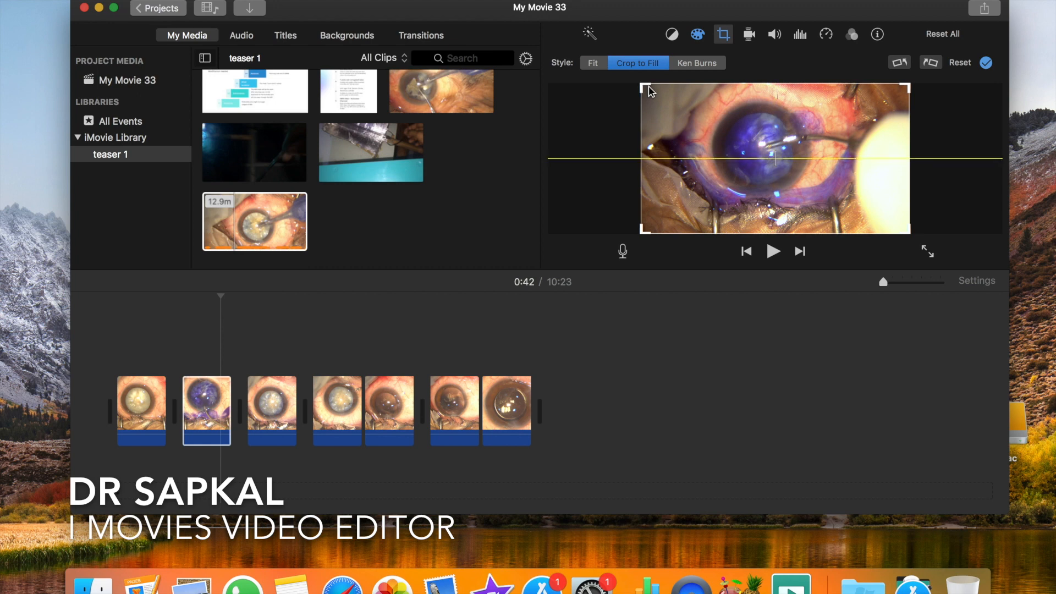
{"action": "left_click_drag", "start_coordinate": [644, 89], "coordinate": [716, 125]}
{"action": "left_click_drag", "start_coordinate": [857, 187], "coordinate": [802, 157]}
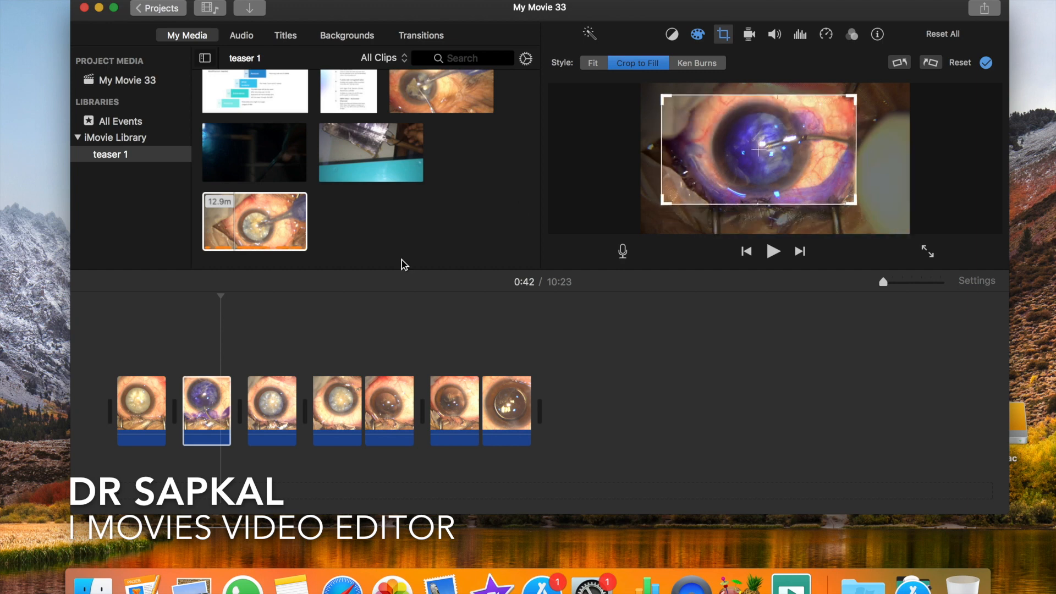
- Crop the third clip at 1:44 to a smaller frame centred on the eye
{"action": "left_click", "coordinate": [267, 394]}
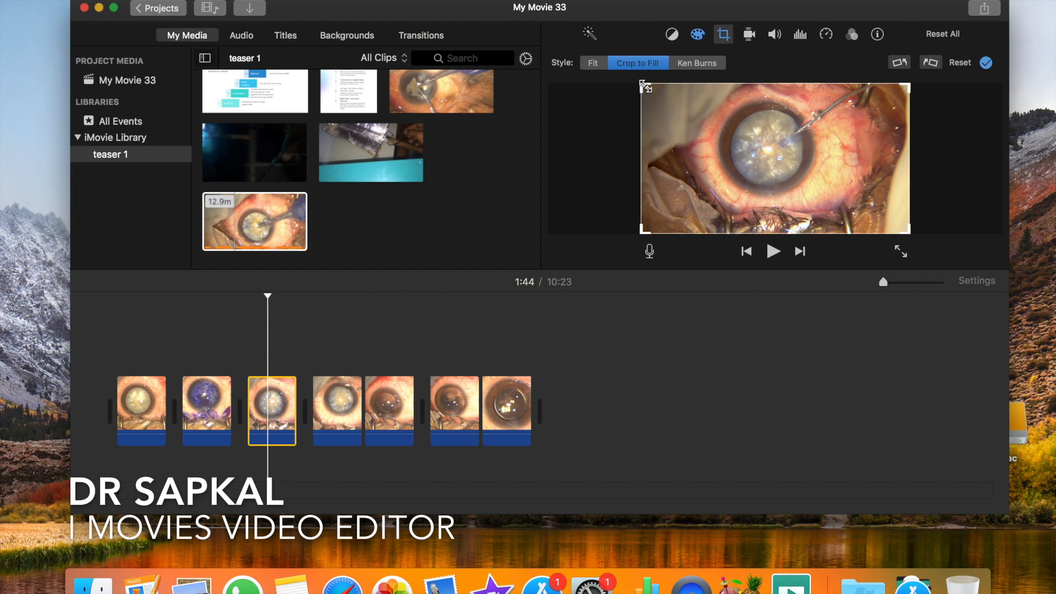
{"action": "left_click_drag", "start_coordinate": [644, 87], "coordinate": [722, 117]}
{"action": "left_click_drag", "start_coordinate": [835, 174], "coordinate": [794, 145]}
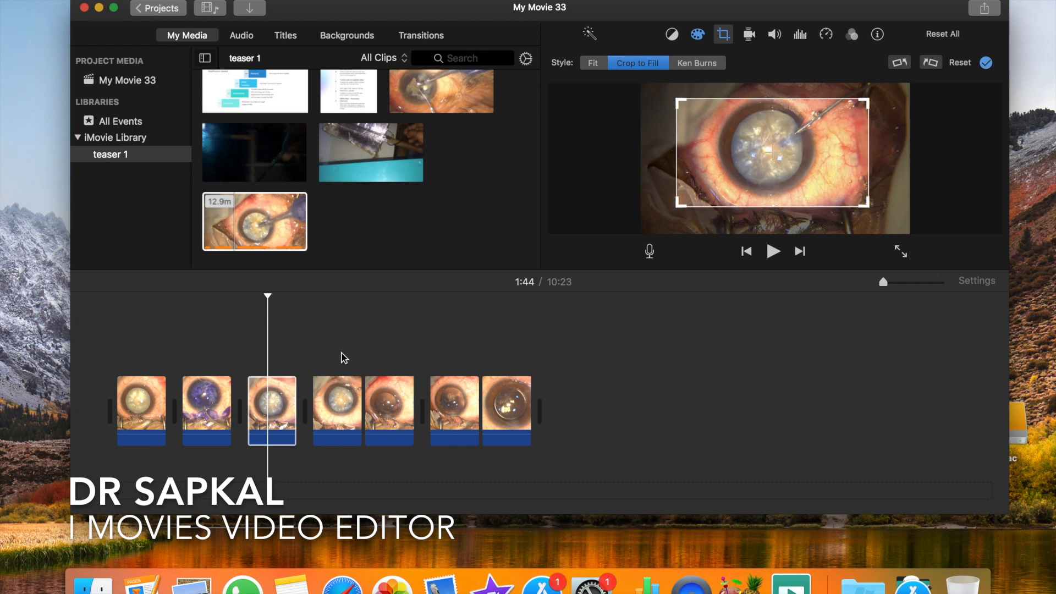
- Crop the fourth clip at 4:12 to a tight frame centred on the pupil and close the crop adjustment
{"action": "left_click", "coordinate": [328, 400]}
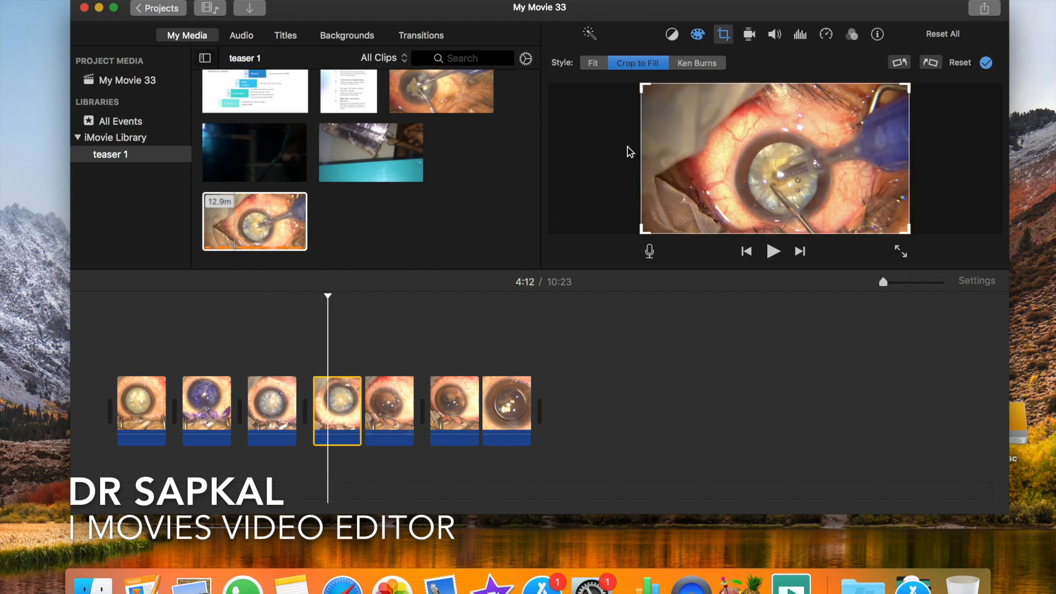
{"action": "left_click", "coordinate": [646, 85]}
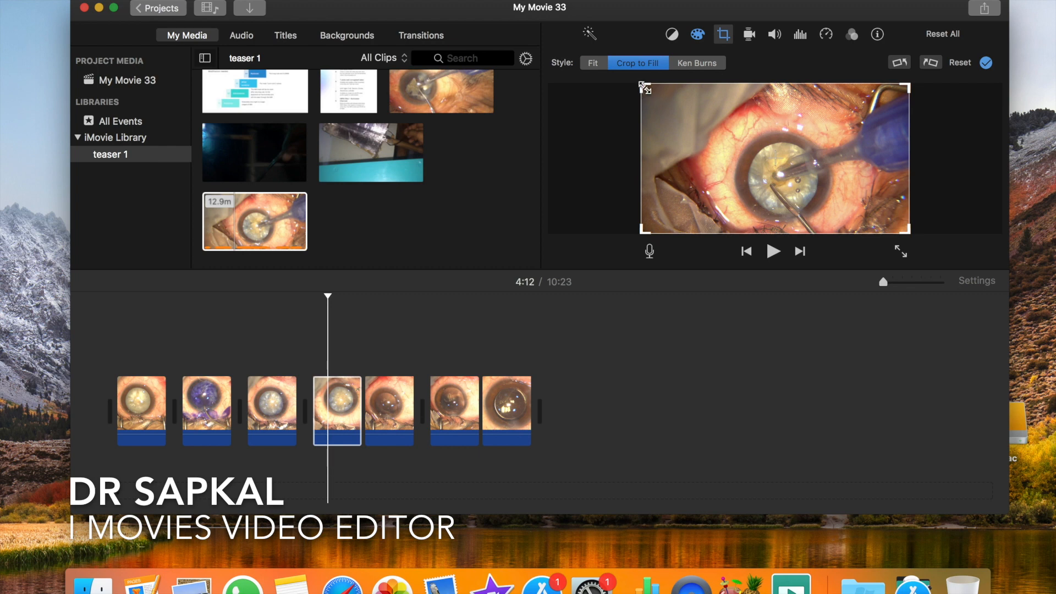
{"action": "left_click_drag", "start_coordinate": [646, 87], "coordinate": [739, 147]}
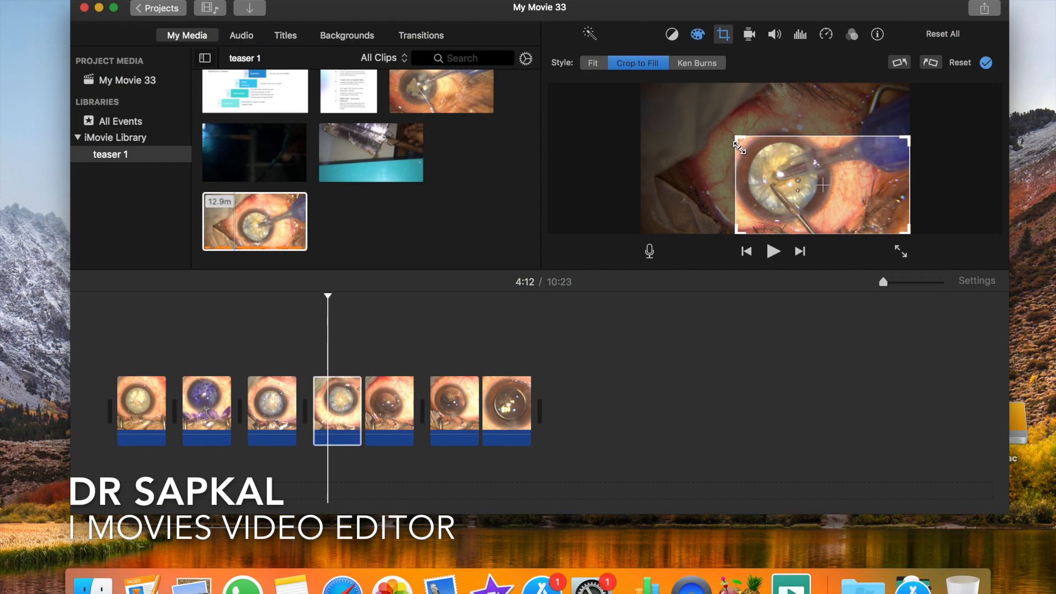
{"action": "left_click_drag", "start_coordinate": [810, 179], "coordinate": [786, 172]}
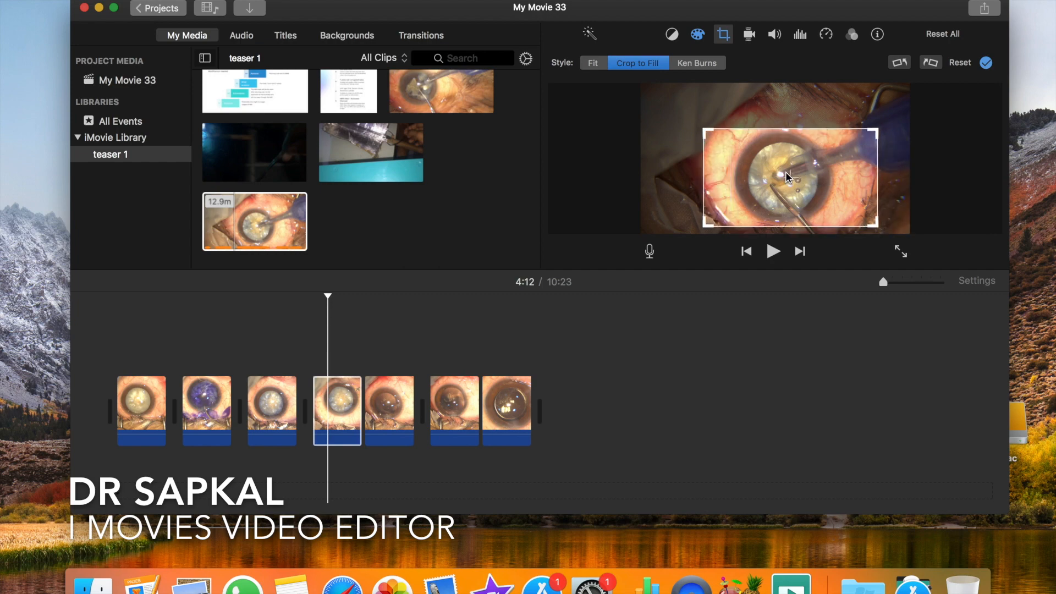
{"action": "left_click", "coordinate": [362, 357]}
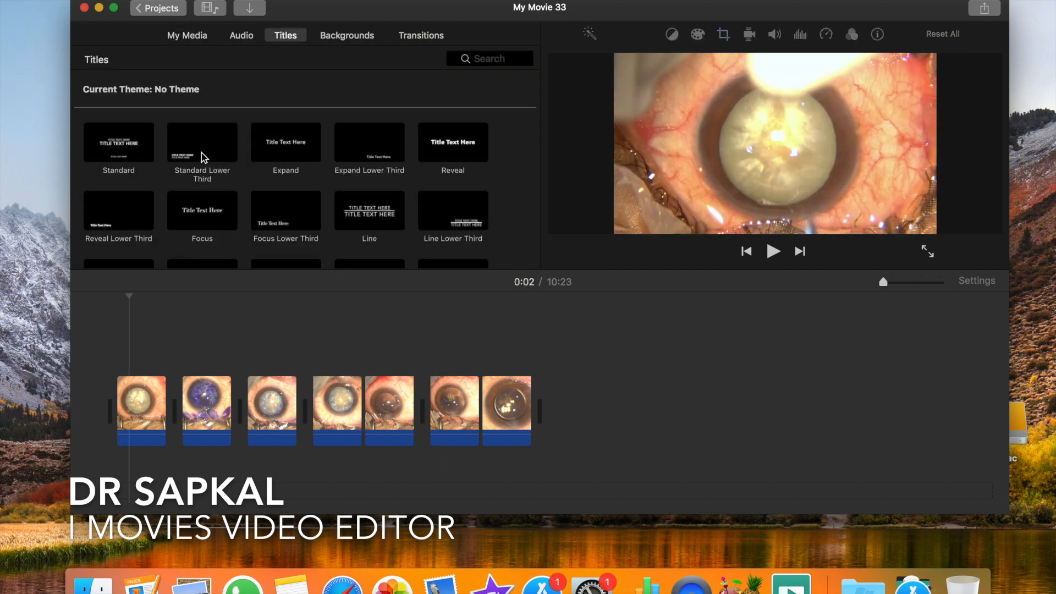
- Add a Standard Lower Third title over the first clip and stretch it to span all seven surgery clips
{"action": "left_click", "coordinate": [203, 156]}
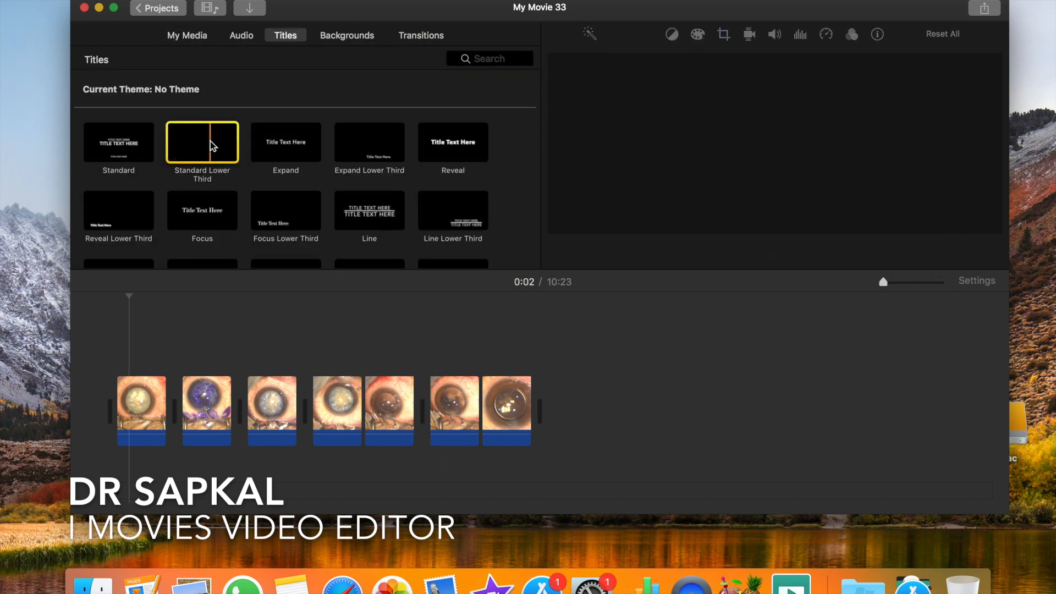
{"action": "double_click", "coordinate": [211, 140]}
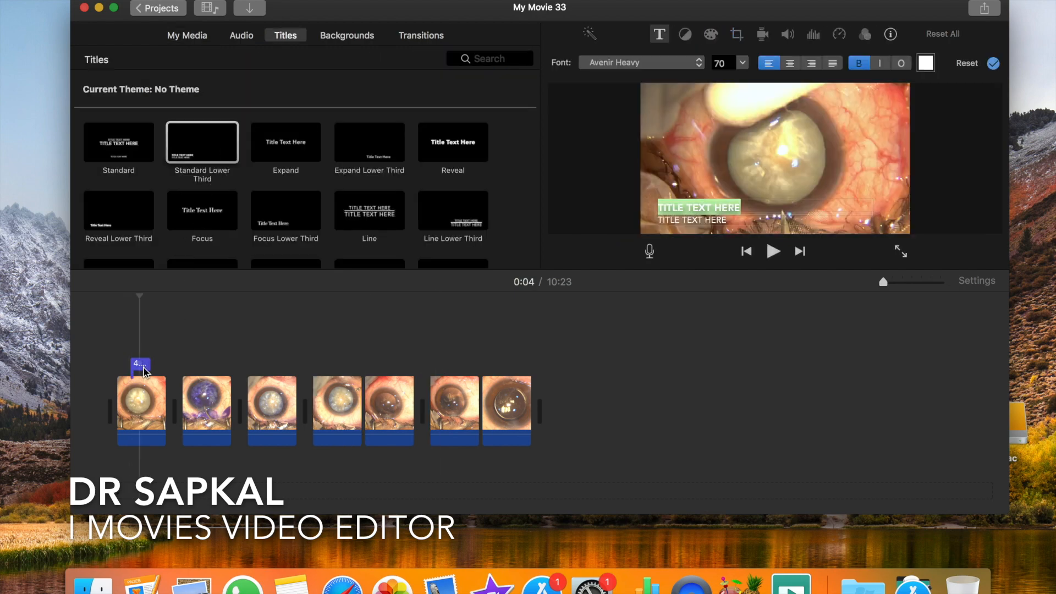
{"action": "left_click_drag", "start_coordinate": [148, 365], "coordinate": [531, 377]}
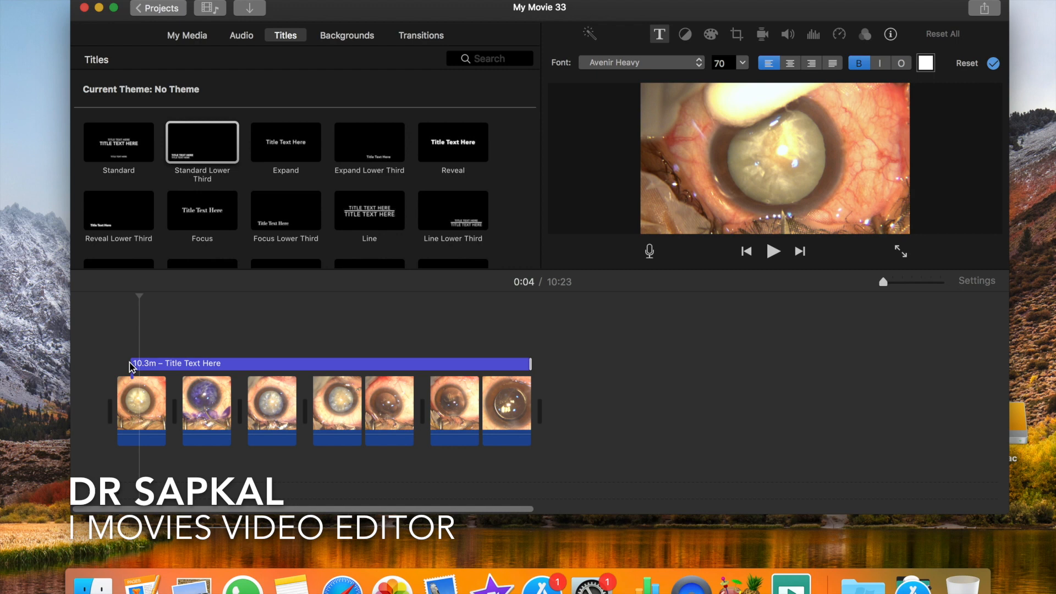
{"action": "left_click", "coordinate": [156, 363]}
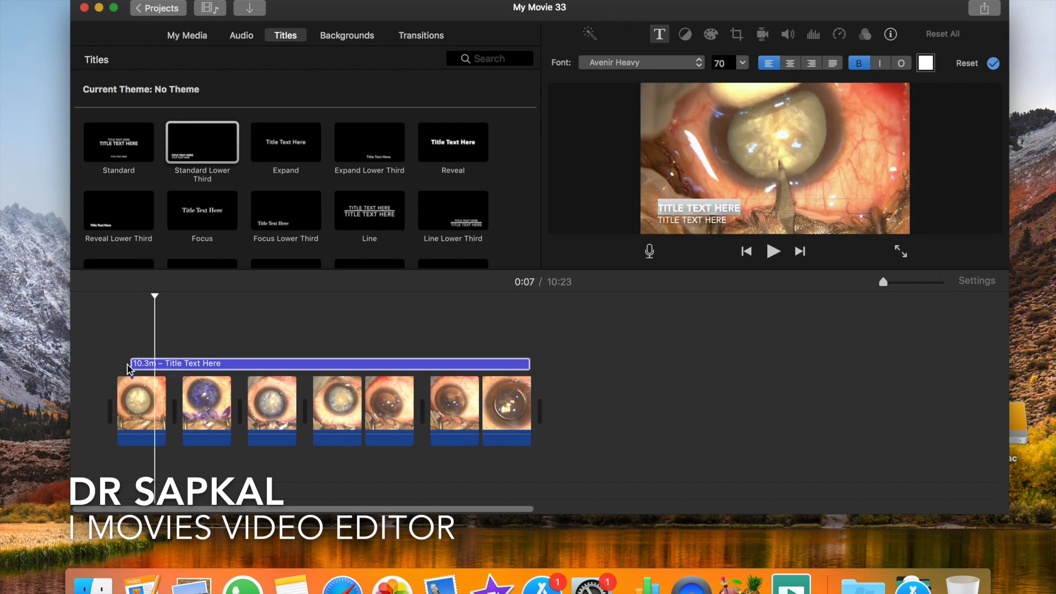
{"action": "left_click_drag", "start_coordinate": [134, 365], "coordinate": [116, 365]}
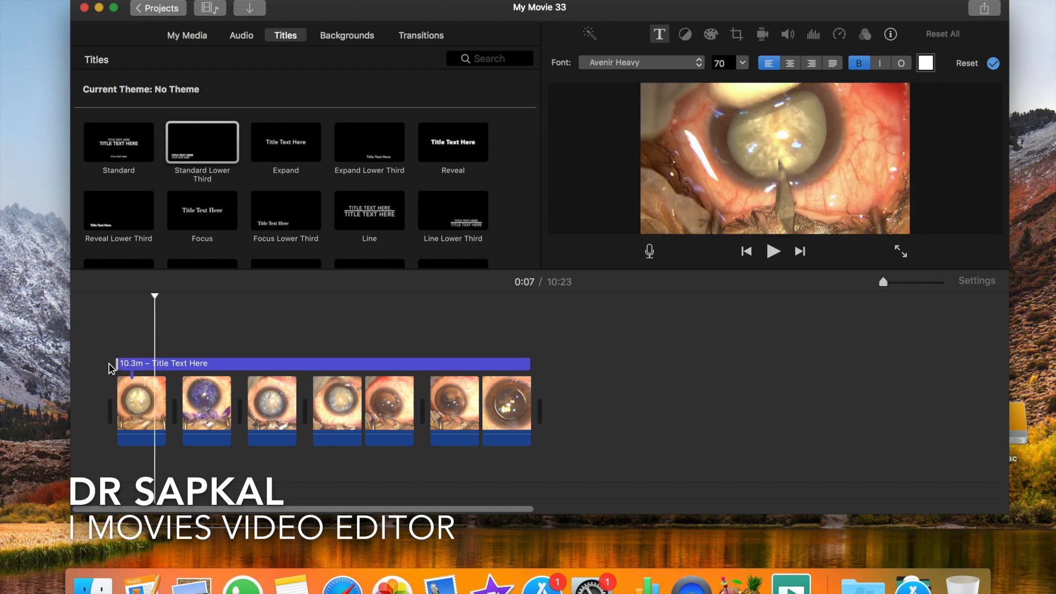
- Set the title's first line to INTUNESCENT CATARACT and its second line to the doctor's name
{"action": "left_click", "coordinate": [245, 364]}
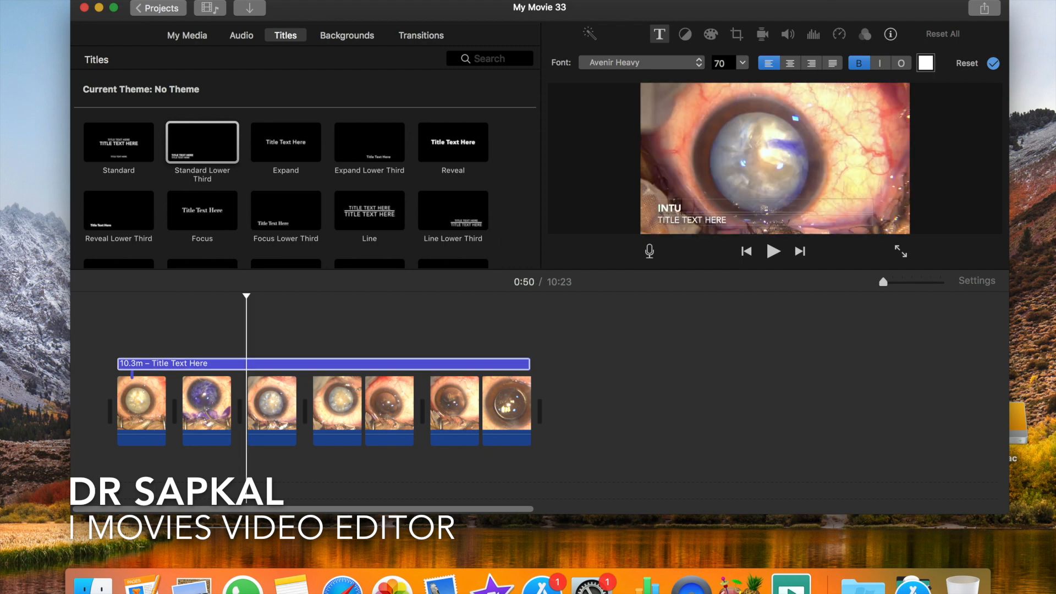
{"action": "type", "text": "CART"}
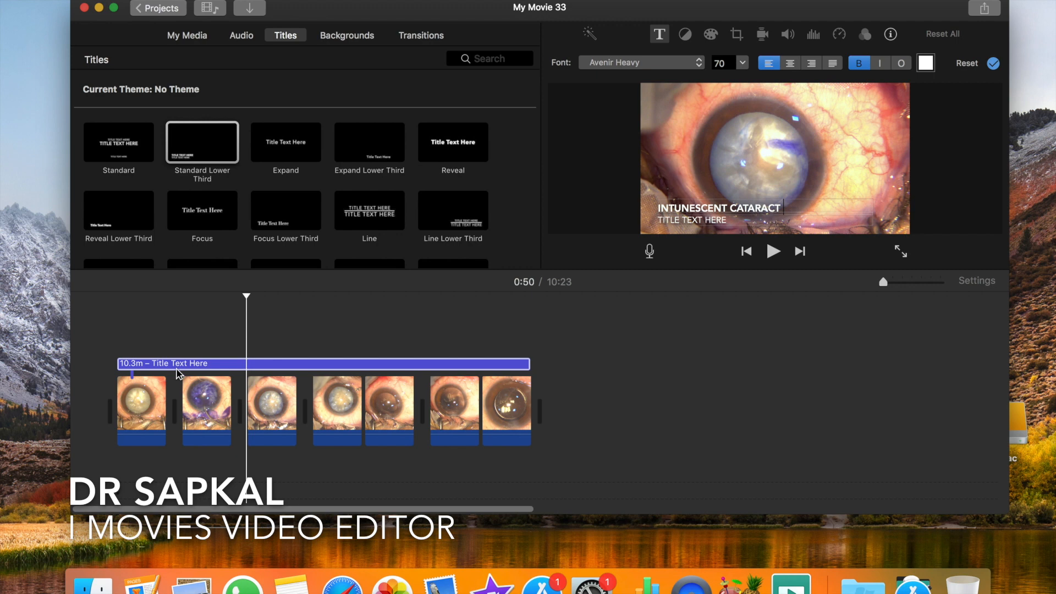
{"action": "left_click", "coordinate": [718, 219]}
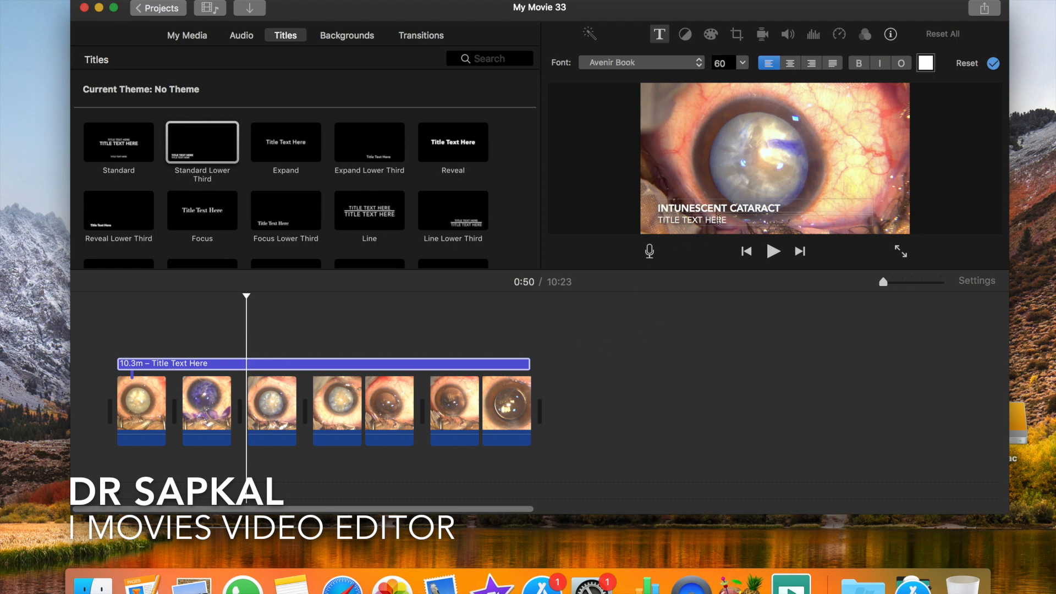
{"action": "type", "text": "DR ASHISH SAPKAL"}
{"action": "left_click", "coordinate": [202, 364]}
{"action": "left_click", "coordinate": [389, 327]}
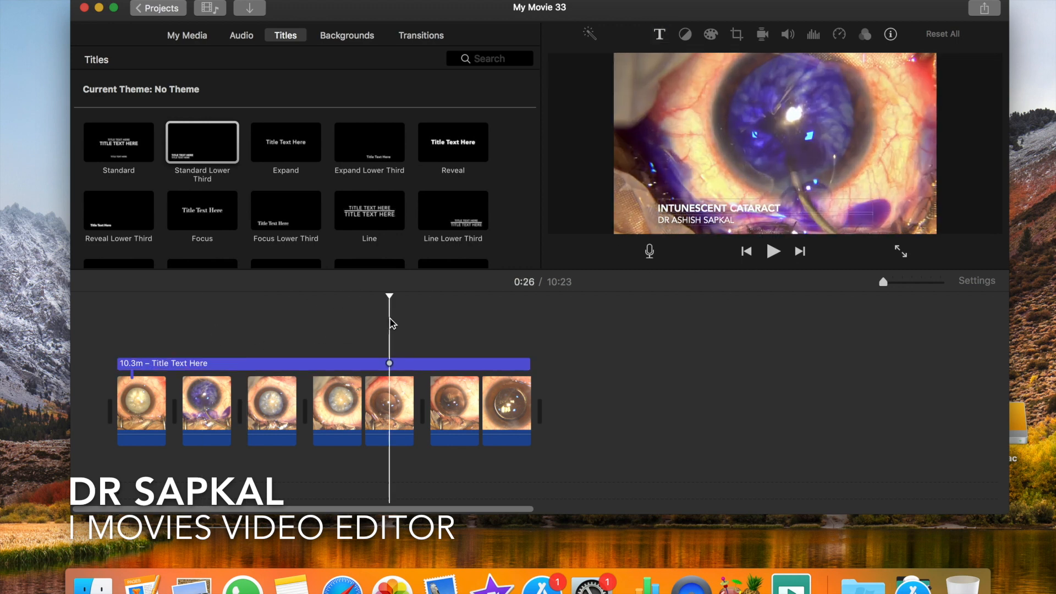
- Add the 4.9 s green dandelion clip with the Phaco Ideas logo from My Movie 11 to the end of the timeline
{"action": "left_click", "coordinate": [120, 328]}
{"action": "left_click_drag", "start_coordinate": [120, 325], "coordinate": [110, 329]}
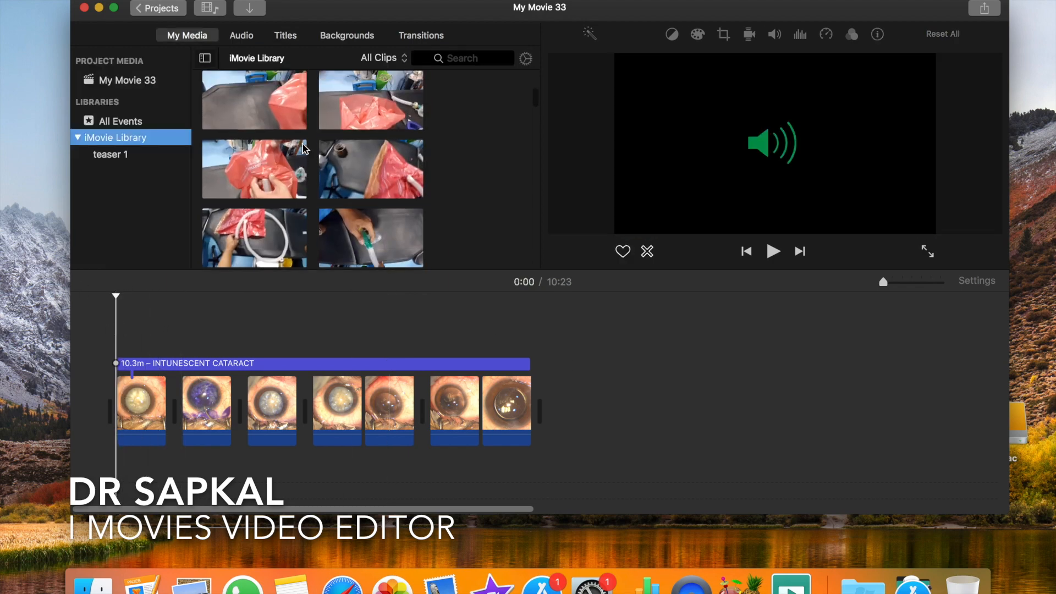
{"action": "scroll", "coordinate": [303, 149], "scroll_direction": "up", "scroll_amount": 10}
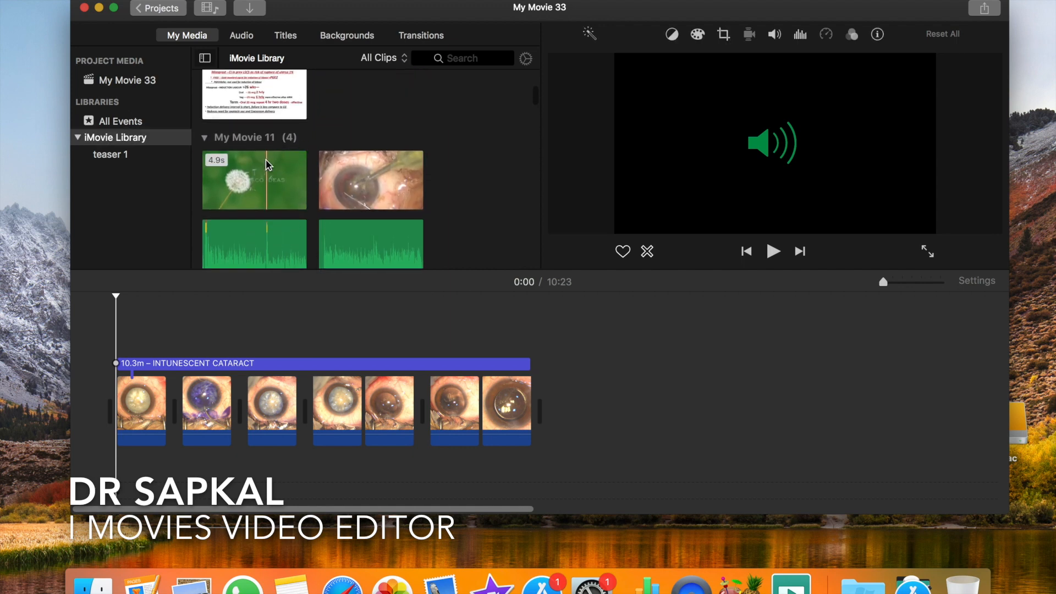
{"action": "left_click", "coordinate": [268, 165]}
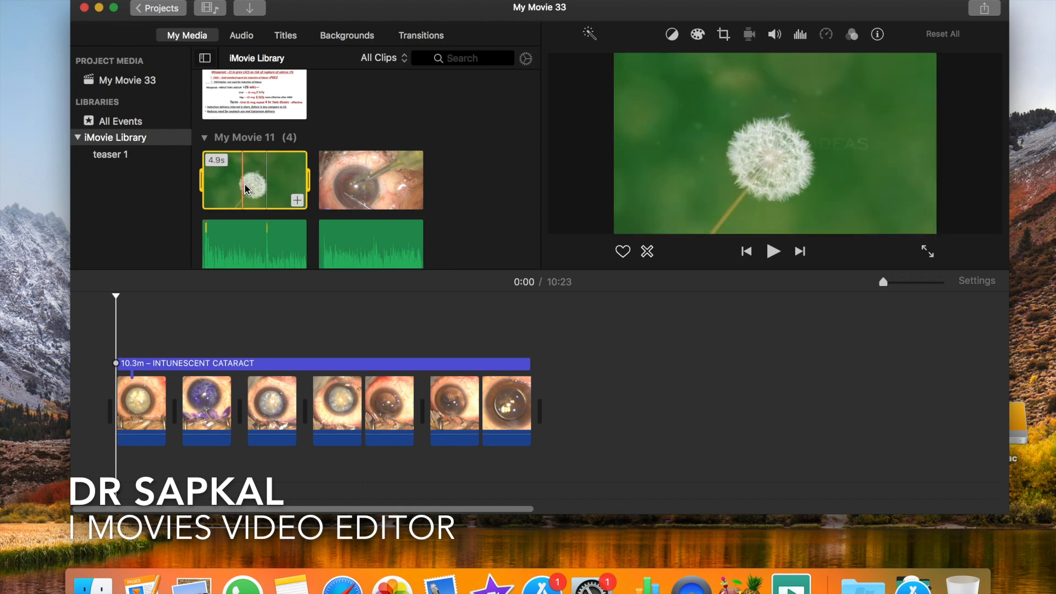
{"action": "left_click", "coordinate": [297, 201]}
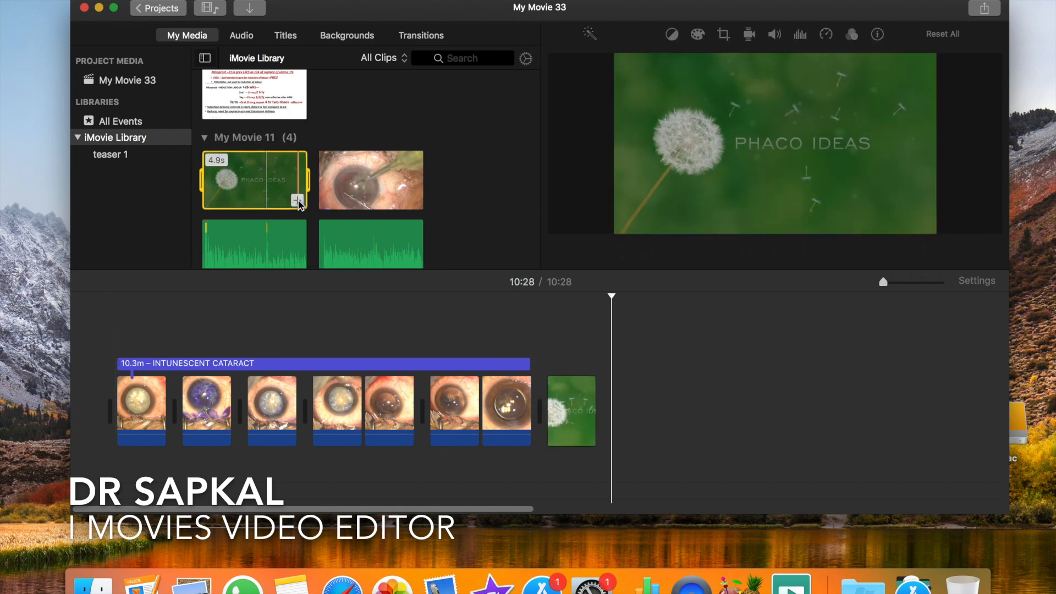
- Move the green dandelion logo clip from the end of the timeline to the start and play the opening
{"action": "scroll", "coordinate": [586, 408], "scroll_direction": "right", "scroll_amount": 10}
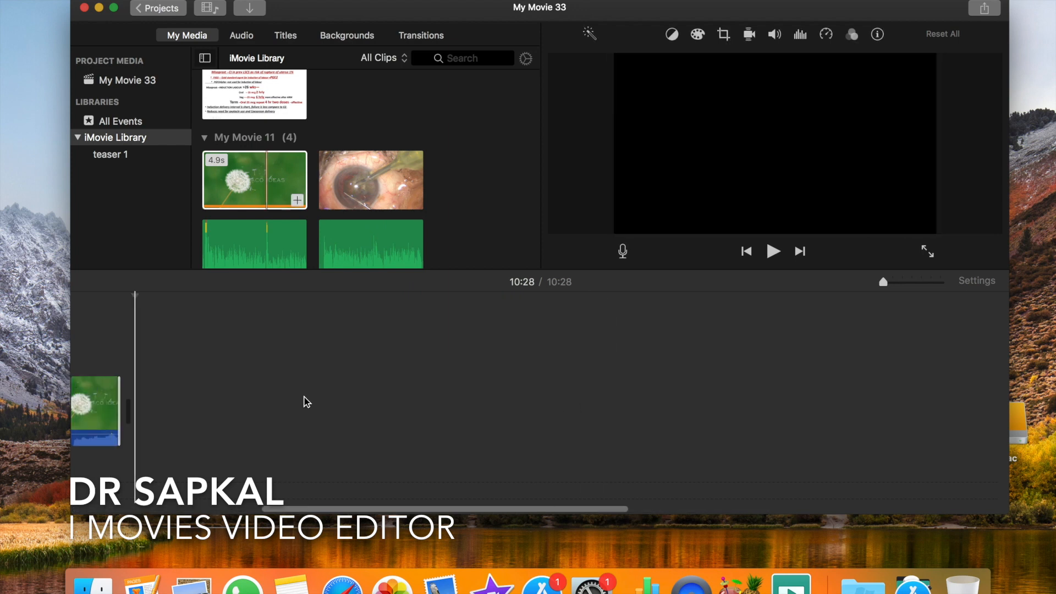
{"action": "scroll", "coordinate": [307, 403], "scroll_direction": "left", "scroll_amount": 10}
{"action": "scroll", "coordinate": [567, 407], "scroll_direction": "right", "scroll_amount": 2}
{"action": "left_click", "coordinate": [572, 405]}
{"action": "left_click", "coordinate": [572, 405]}
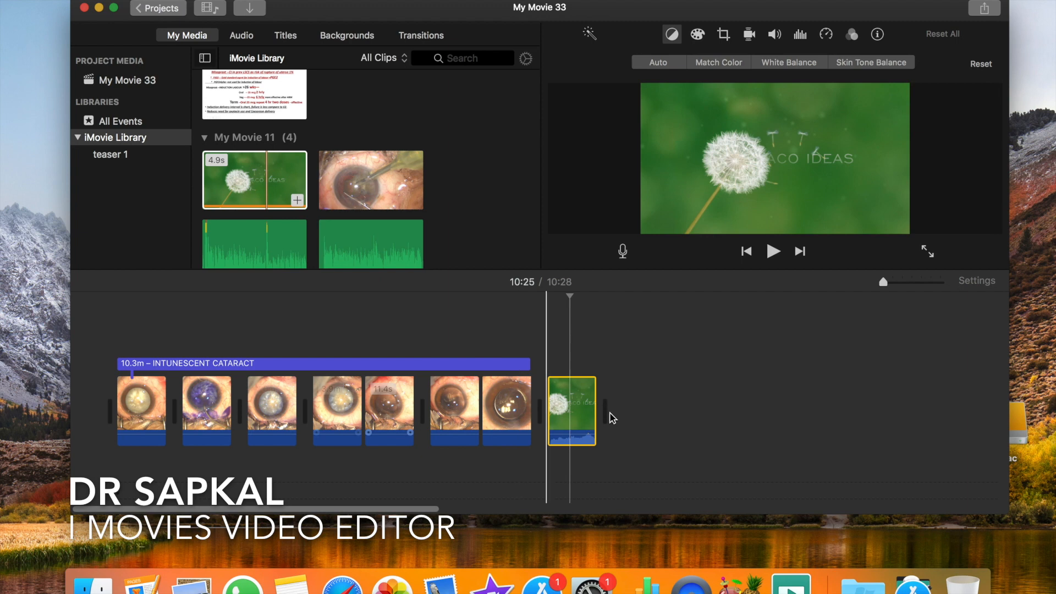
{"action": "left_click_drag", "start_coordinate": [555, 385], "coordinate": [74, 390]}
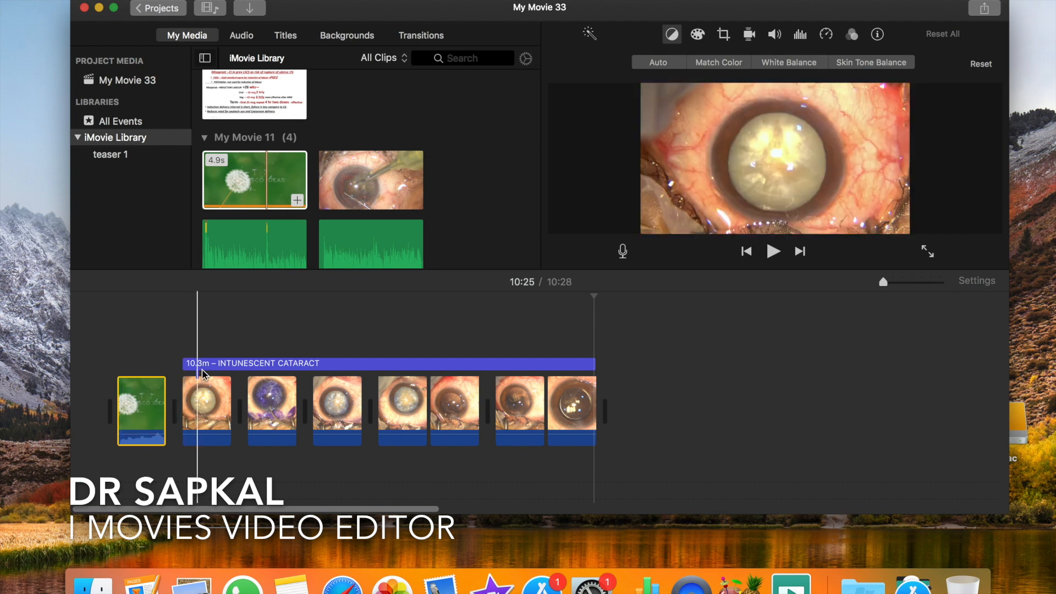
{"action": "key", "text": "space"}
{"action": "key", "text": "space"}
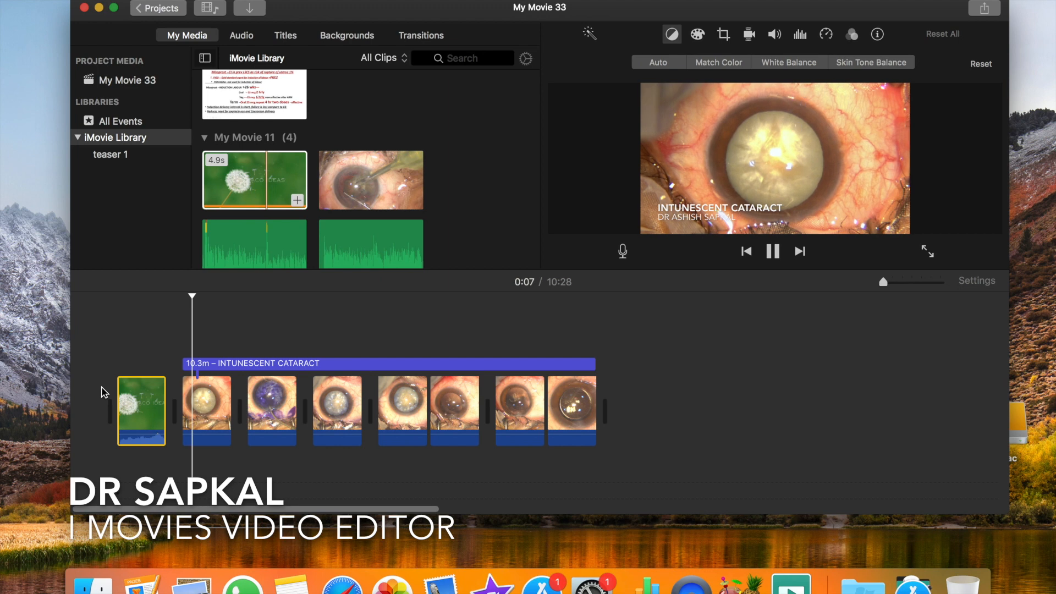
- Add the Dinner_for_Two track from the iTunes music as background audio starting under the first surgery clip
{"action": "left_click", "coordinate": [242, 36]}
{"action": "left_click", "coordinate": [204, 257]}
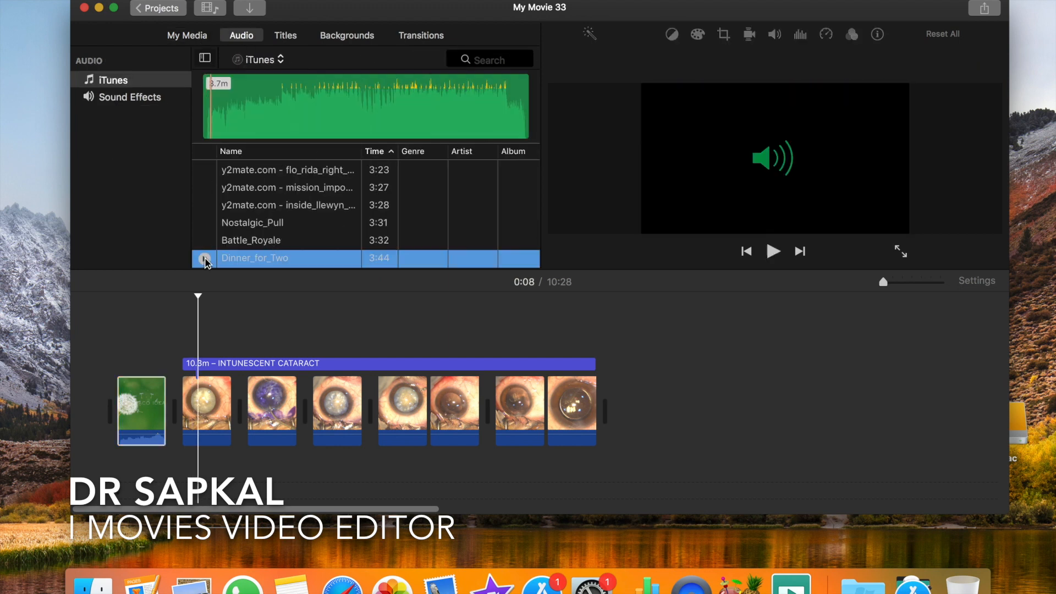
{"action": "left_click_drag", "start_coordinate": [254, 258], "coordinate": [191, 475]}
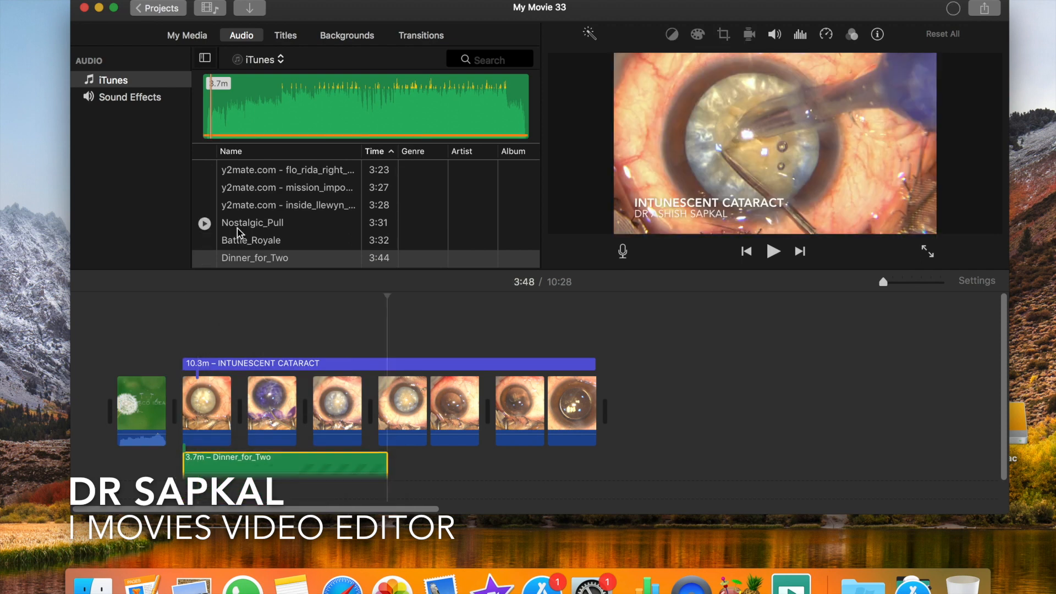
- Browse the iTunes music and preview several tracks, including Battle_Royale, Where_Am_I, Serenity and Parkside
{"action": "left_click", "coordinate": [206, 243]}
{"action": "left_click", "coordinate": [204, 241]}
{"action": "scroll", "coordinate": [236, 220], "scroll_direction": "down", "scroll_amount": 10}
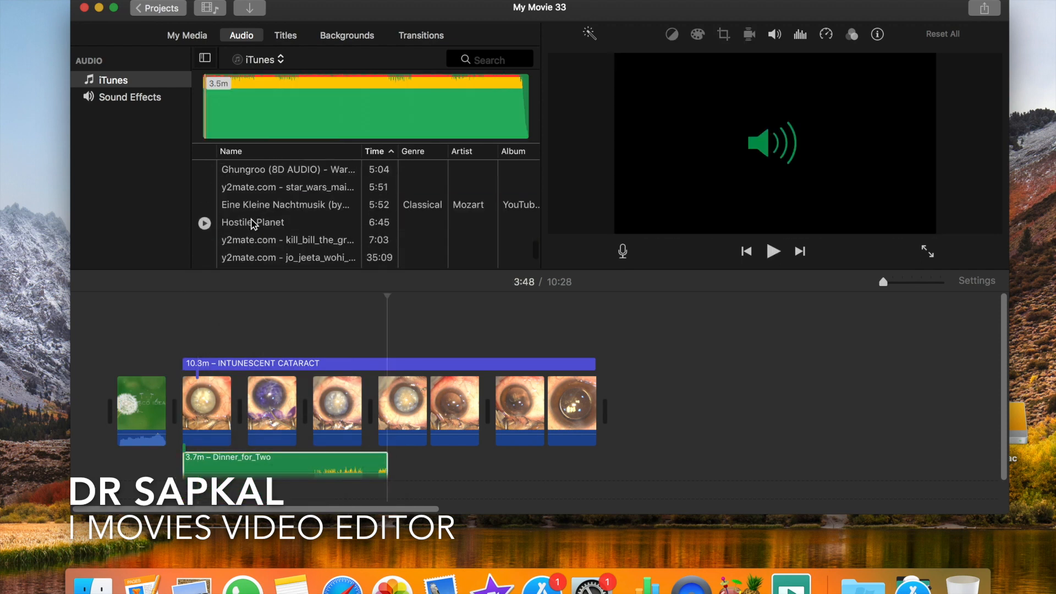
{"action": "scroll", "coordinate": [244, 236], "scroll_direction": "down", "scroll_amount": 1}
{"action": "scroll", "coordinate": [249, 222], "scroll_direction": "up", "scroll_amount": 10}
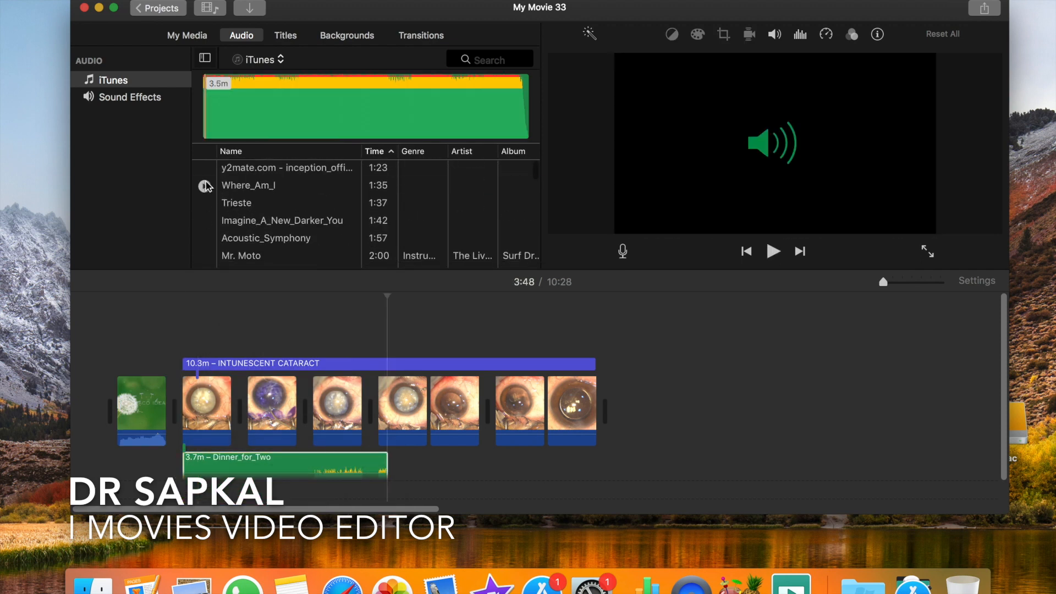
{"action": "left_click", "coordinate": [204, 184]}
{"action": "left_click", "coordinate": [204, 221]}
{"action": "scroll", "coordinate": [212, 242], "scroll_direction": "down", "scroll_amount": 3}
{"action": "left_click", "coordinate": [205, 219]}
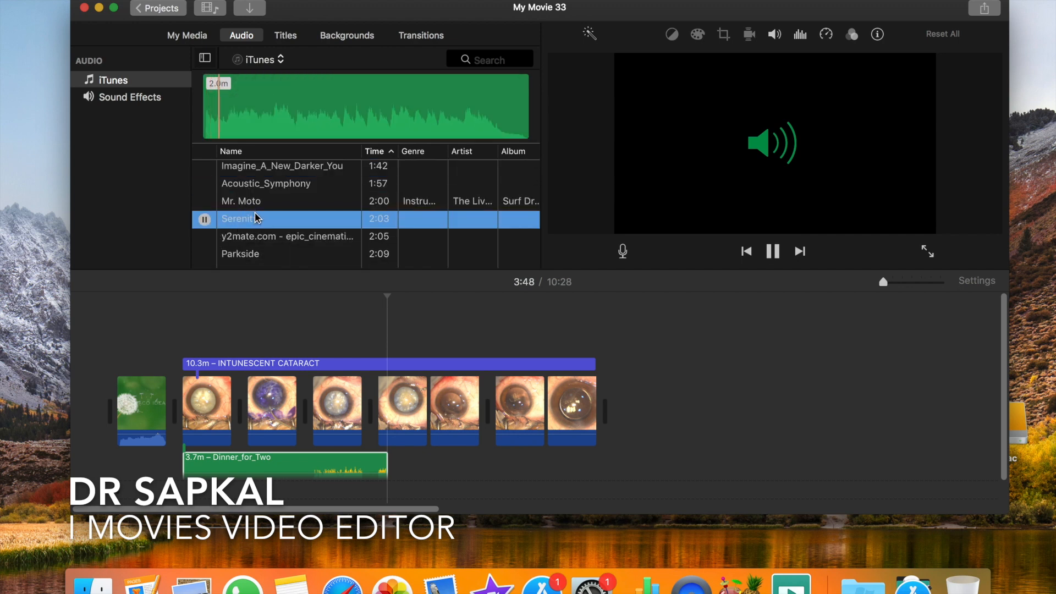
{"action": "left_click", "coordinate": [204, 253]}
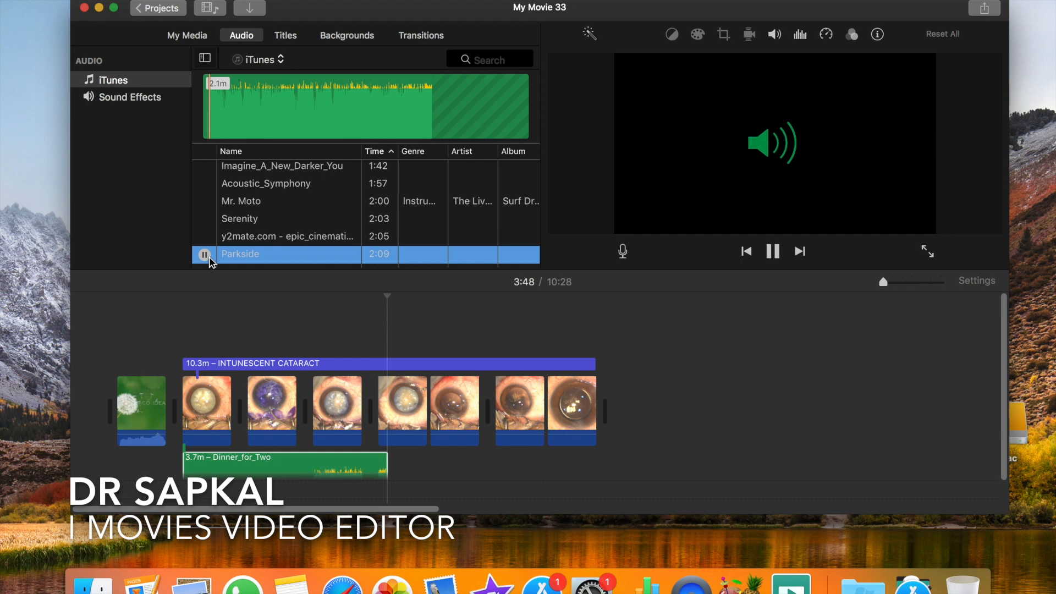
- Add the Serenity track after Dinner_for_Two and the Peace track behind it in the timeline
{"action": "left_click", "coordinate": [204, 219]}
{"action": "left_click_drag", "start_coordinate": [232, 223], "coordinate": [407, 452]}
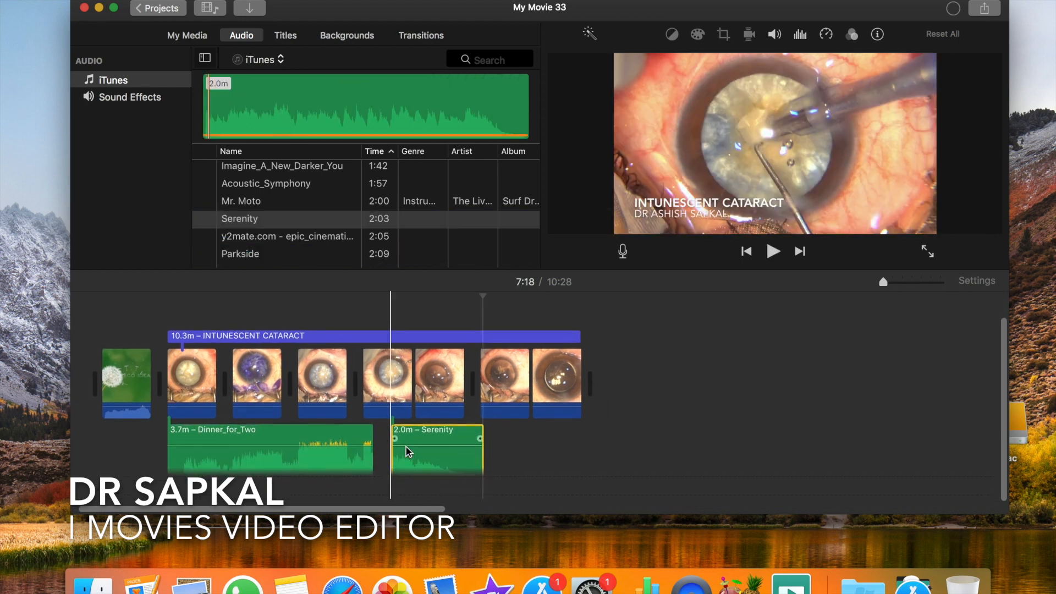
{"action": "scroll", "coordinate": [306, 242], "scroll_direction": "down", "scroll_amount": 3}
{"action": "left_click", "coordinate": [209, 215]}
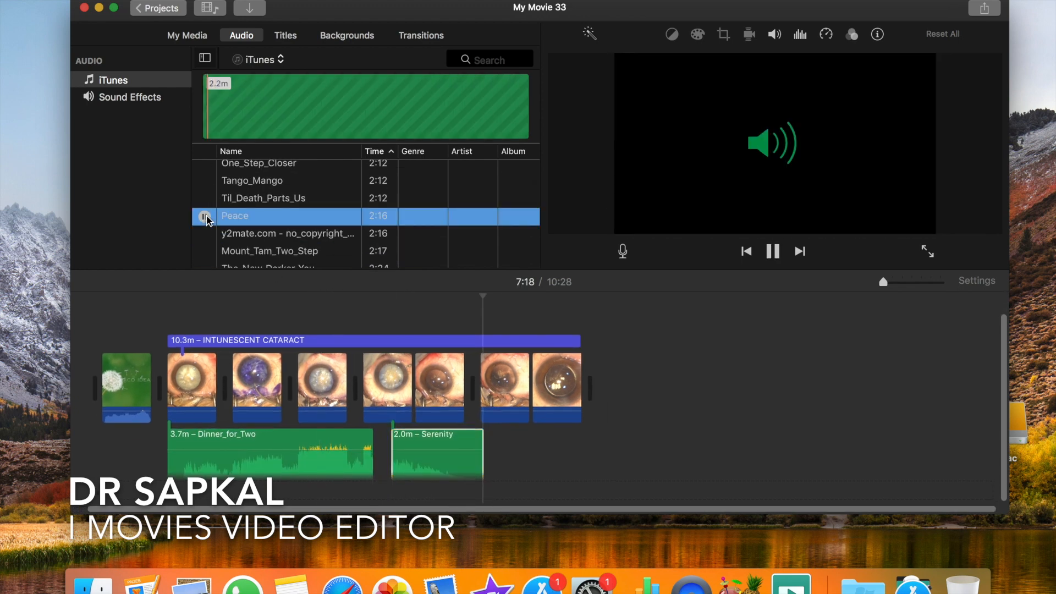
{"action": "left_click_drag", "start_coordinate": [232, 216], "coordinate": [487, 481]}
- Delete the Serenity and Peace tracks from the timeline
{"action": "left_click", "coordinate": [443, 440]}
{"action": "key", "text": "Delete"}
{"action": "left_click", "coordinate": [526, 438]}
{"action": "key", "text": "Delete"}
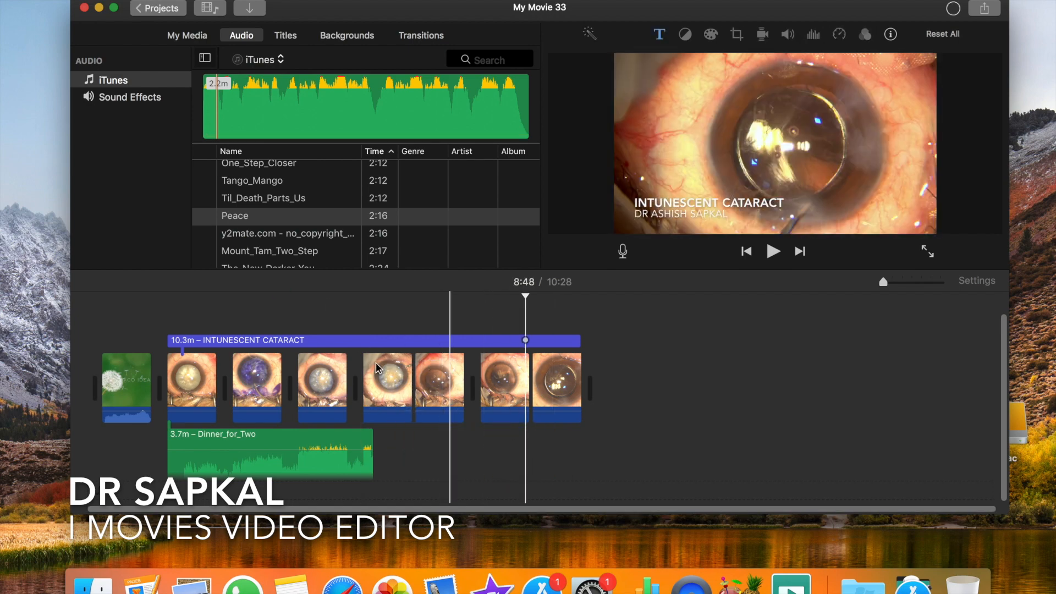
- Add the Touching_Moment track from the iTunes music and place it directly after Dinner_for_Two
{"action": "scroll", "coordinate": [248, 220], "scroll_direction": "down", "scroll_amount": 2}
{"action": "left_click", "coordinate": [205, 239]}
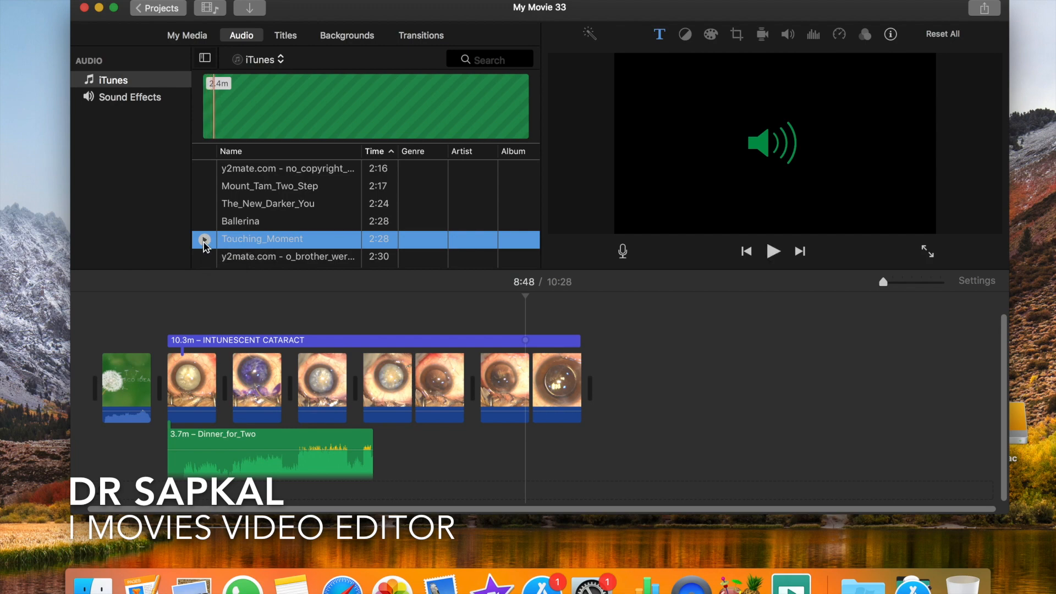
{"action": "left_click_drag", "start_coordinate": [352, 472], "coordinate": [398, 449]}
{"action": "left_click", "coordinate": [480, 489]}
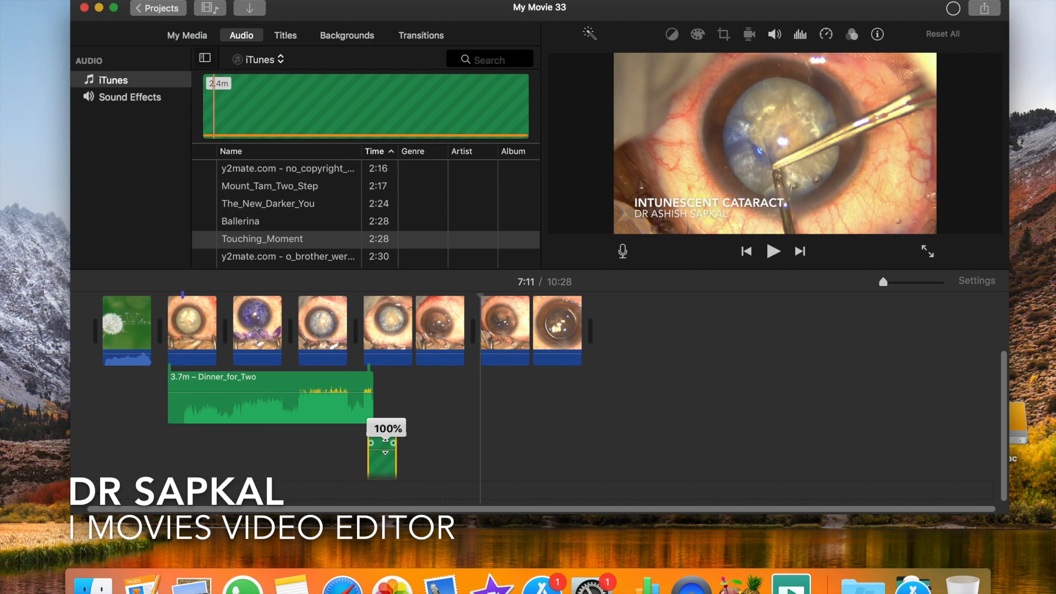
{"action": "left_click_drag", "start_coordinate": [395, 438], "coordinate": [393, 385]}
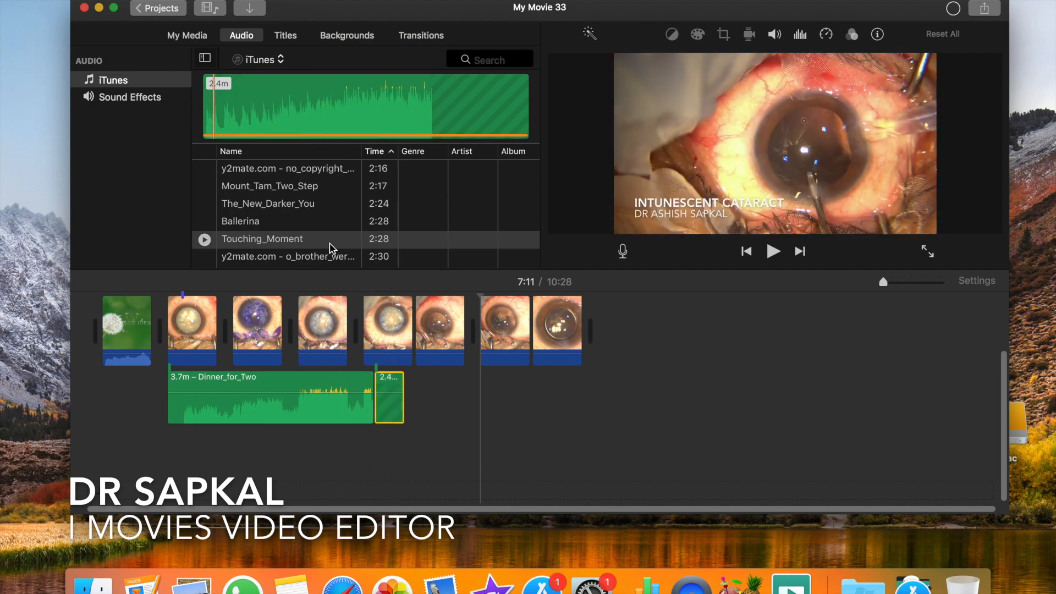
- Add the Waterfall track to the timeline directly after Touching_Moment
{"action": "scroll", "coordinate": [296, 176], "scroll_direction": "down", "scroll_amount": 5}
{"action": "left_click", "coordinate": [209, 191]}
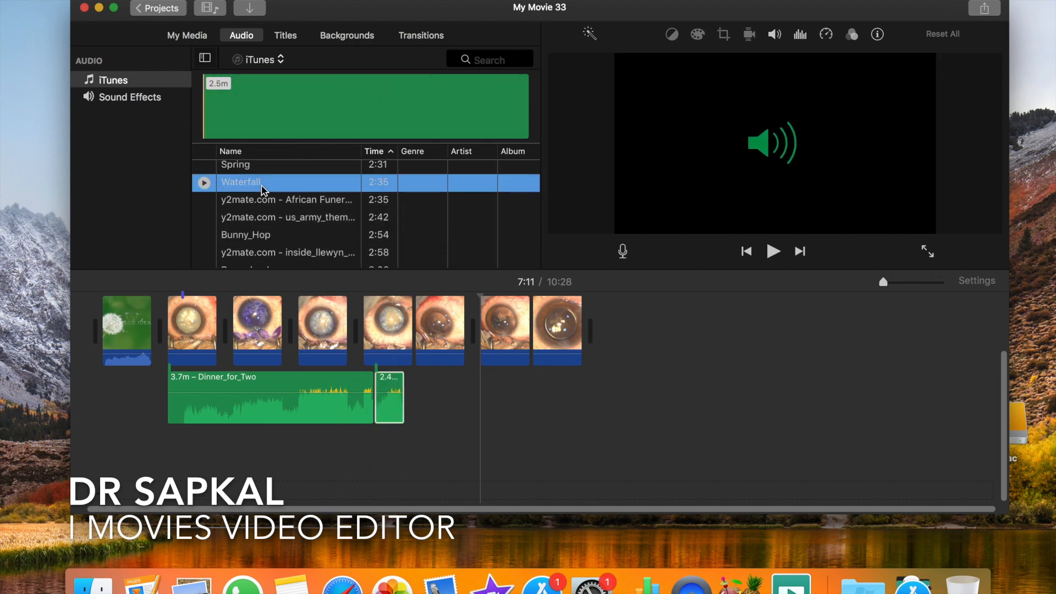
{"action": "left_click_drag", "start_coordinate": [263, 183], "coordinate": [408, 412]}
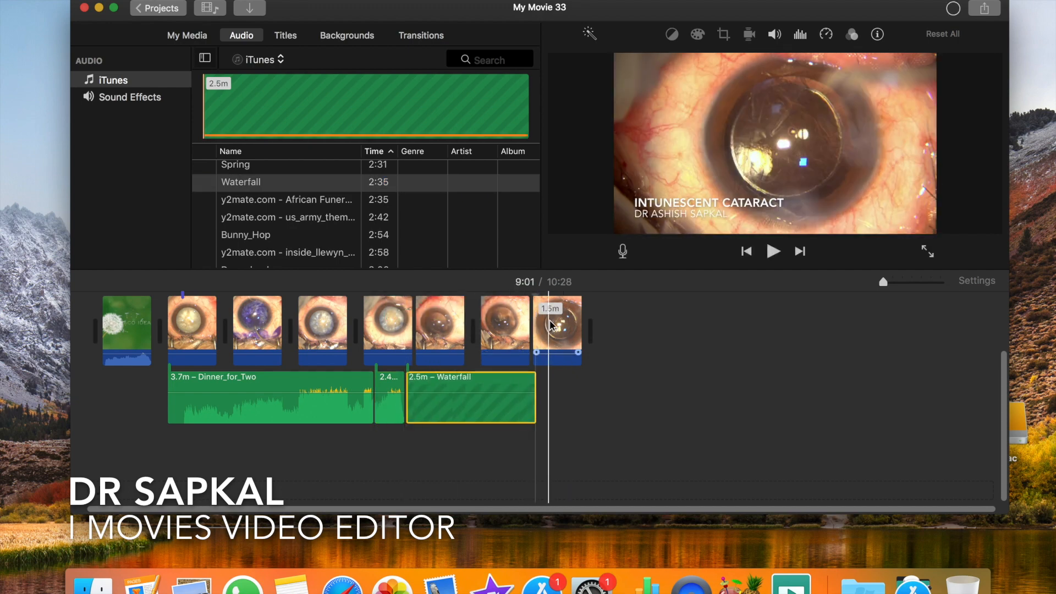
- Play the last surgery clip, try deleting it from the timeline and undo the deletion
{"action": "left_click", "coordinate": [571, 350]}
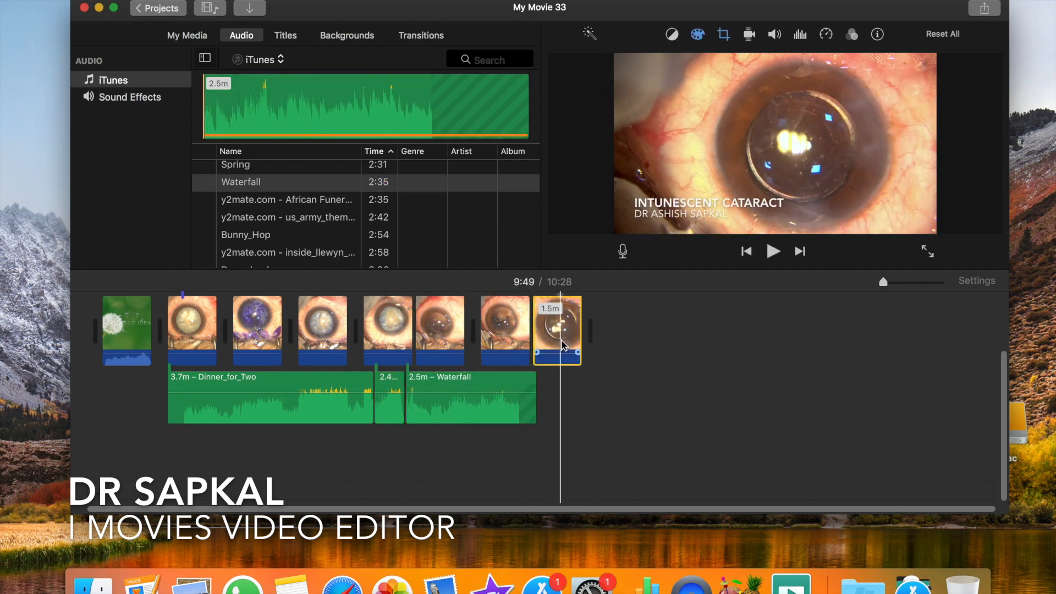
{"action": "key", "text": "space"}
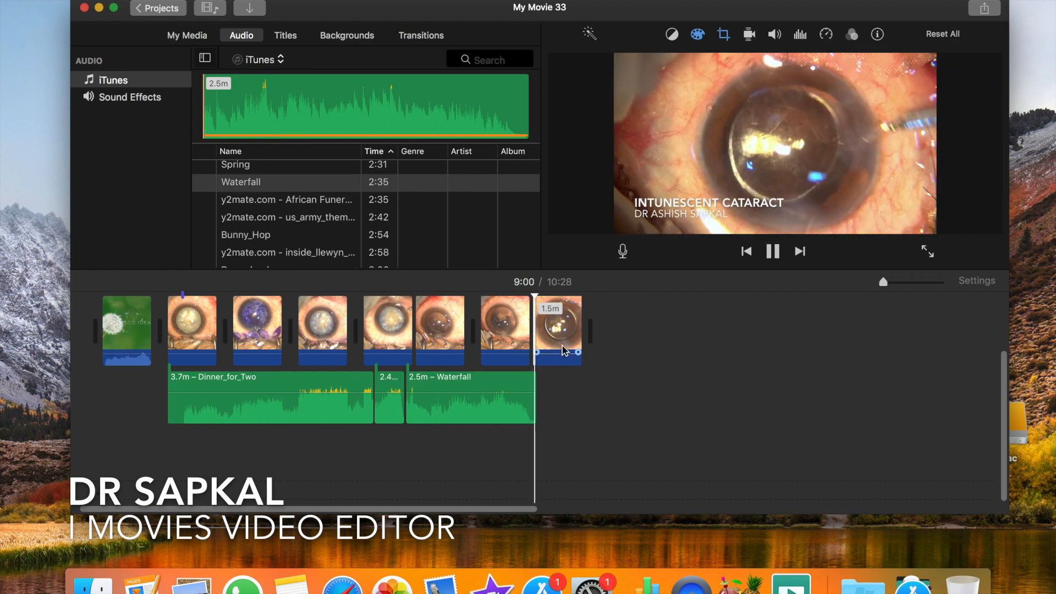
{"action": "key", "text": "space"}
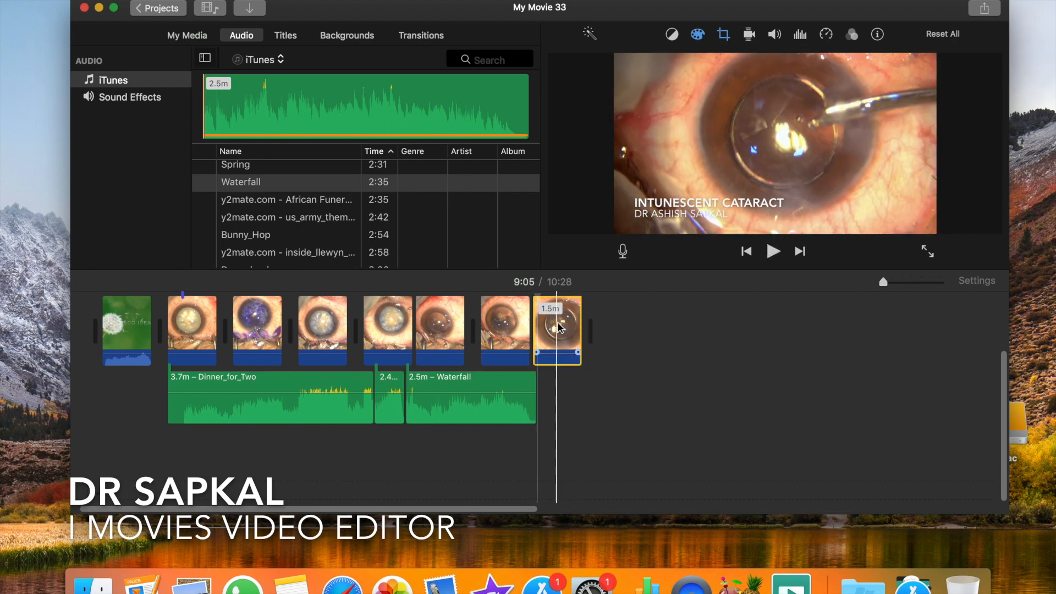
{"action": "key", "text": "Delete"}
{"action": "left_click", "coordinate": [89, 0]}
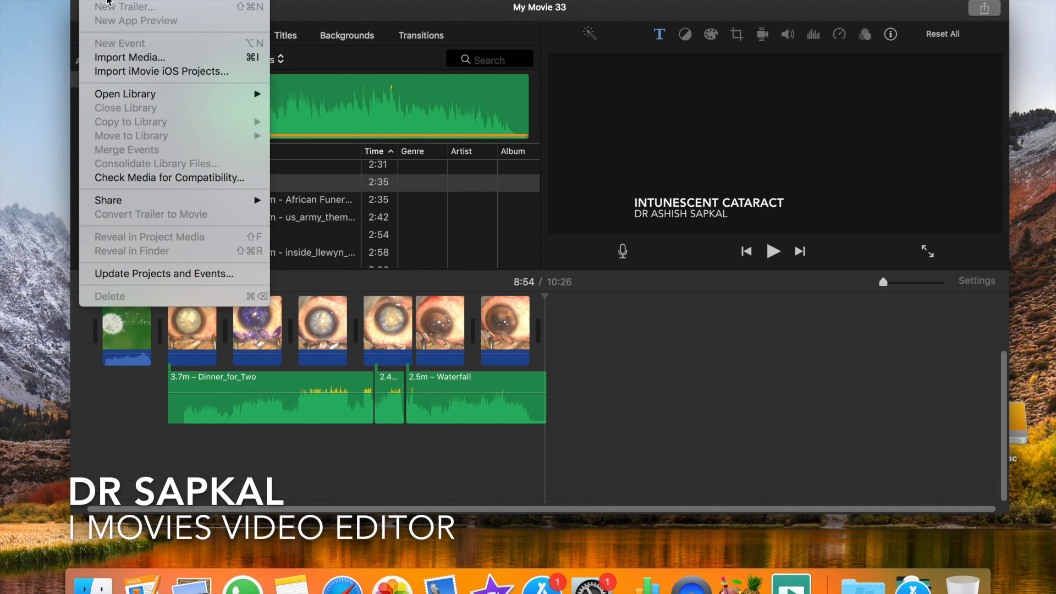
{"action": "left_click", "coordinate": [126, 1]}
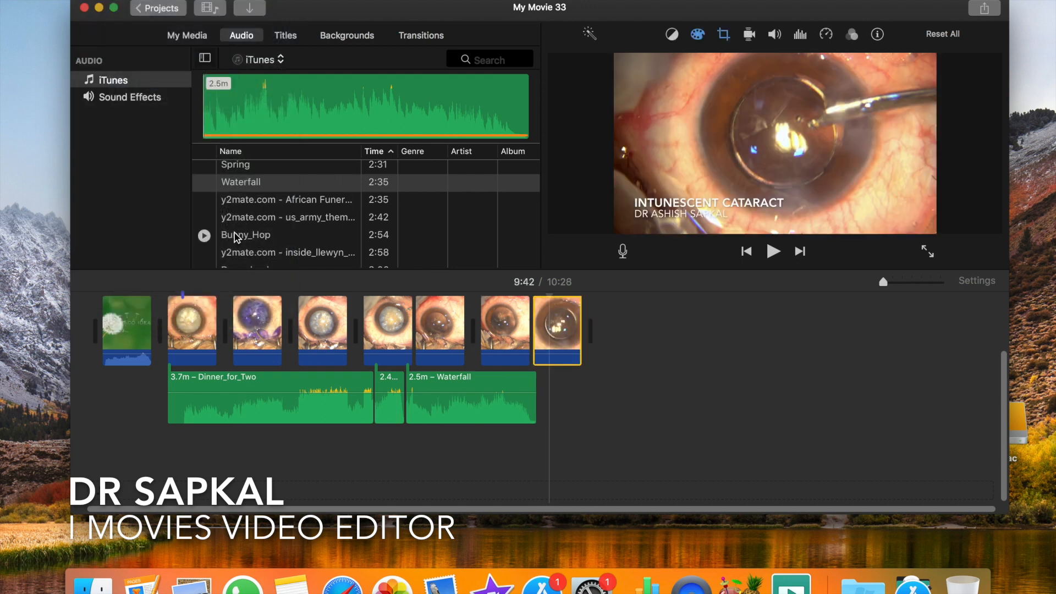
- Preview the Dreamland track and use it to replace Waterfall after Touching_Moment
{"action": "scroll", "coordinate": [264, 231], "scroll_direction": "down", "scroll_amount": 2}
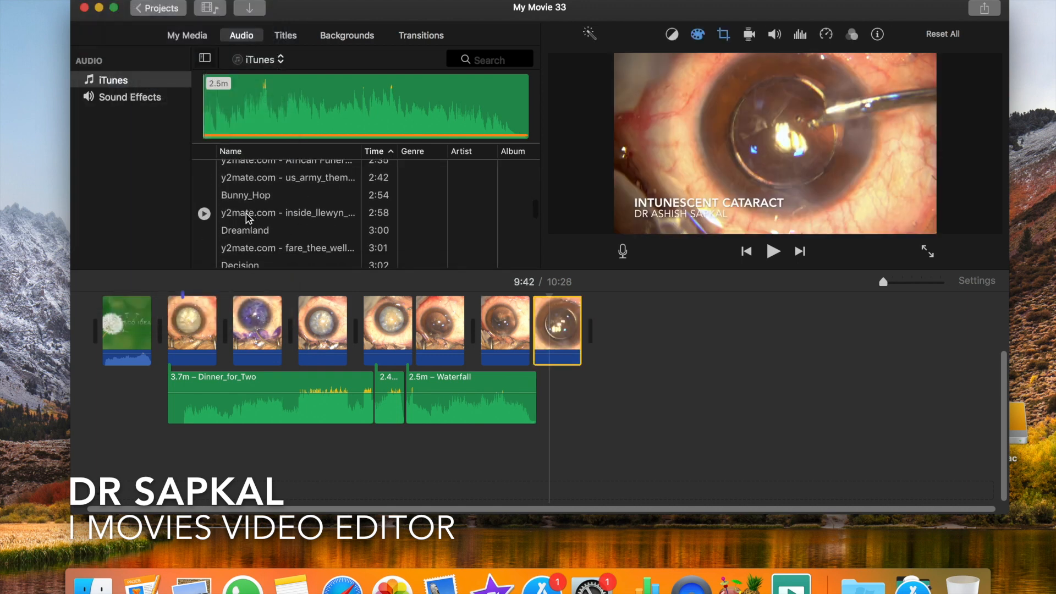
{"action": "left_click", "coordinate": [204, 231]}
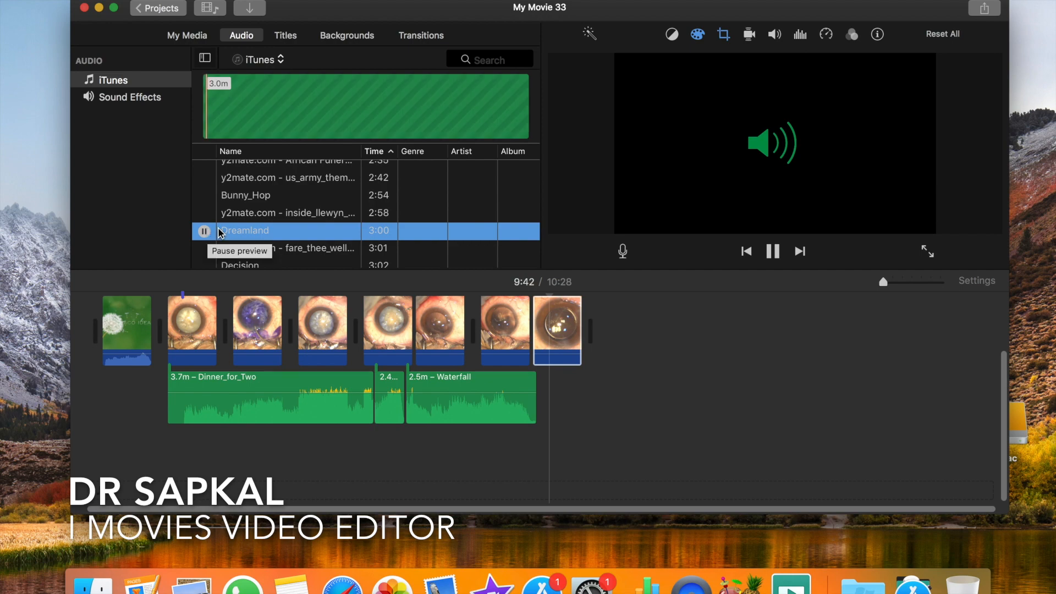
{"action": "left_click", "coordinate": [443, 398]}
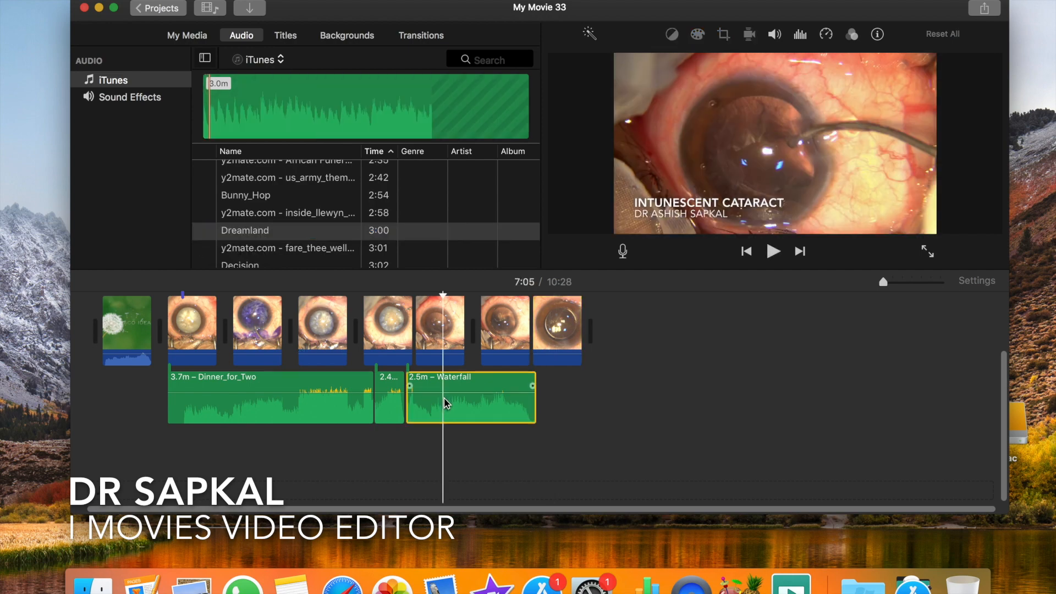
{"action": "key", "text": "Delete"}
{"action": "mouse_move", "coordinate": [413, 424]}
{"action": "left_mouse_down"}
{"action": "mouse_move", "coordinate": [420, 407]}
{"action": "mouse_move", "coordinate": [424, 437]}
{"action": "left_mouse_up"}
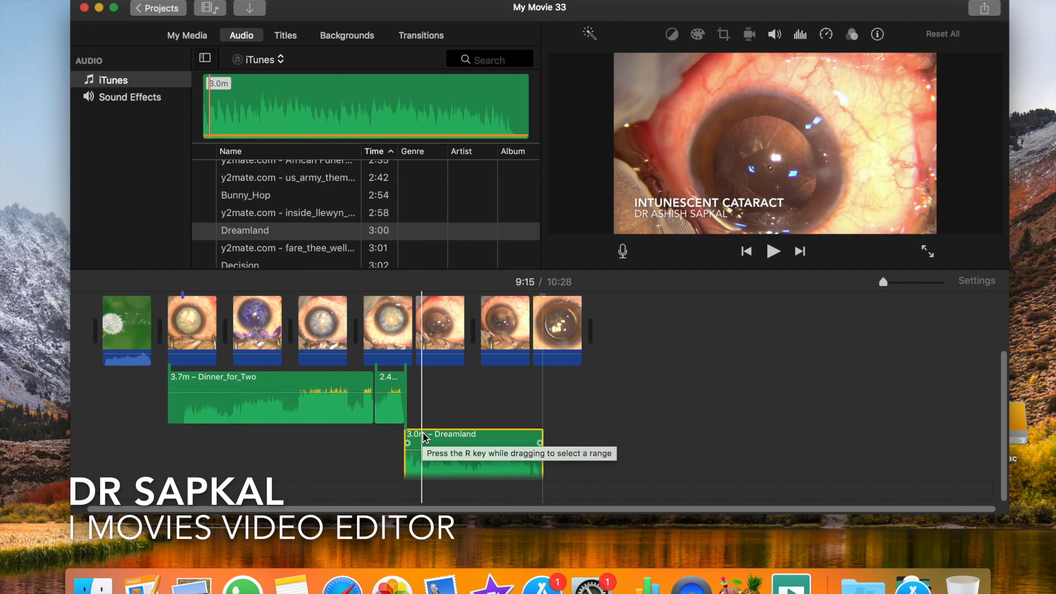
- Add the Decision track after Touching_Moment and delete the Dreamland track from the timeline
{"action": "left_click", "coordinate": [263, 266]}
{"action": "left_click_drag", "start_coordinate": [263, 265], "coordinate": [407, 398]}
{"action": "left_click", "coordinate": [443, 456]}
{"action": "key", "text": "Delete"}
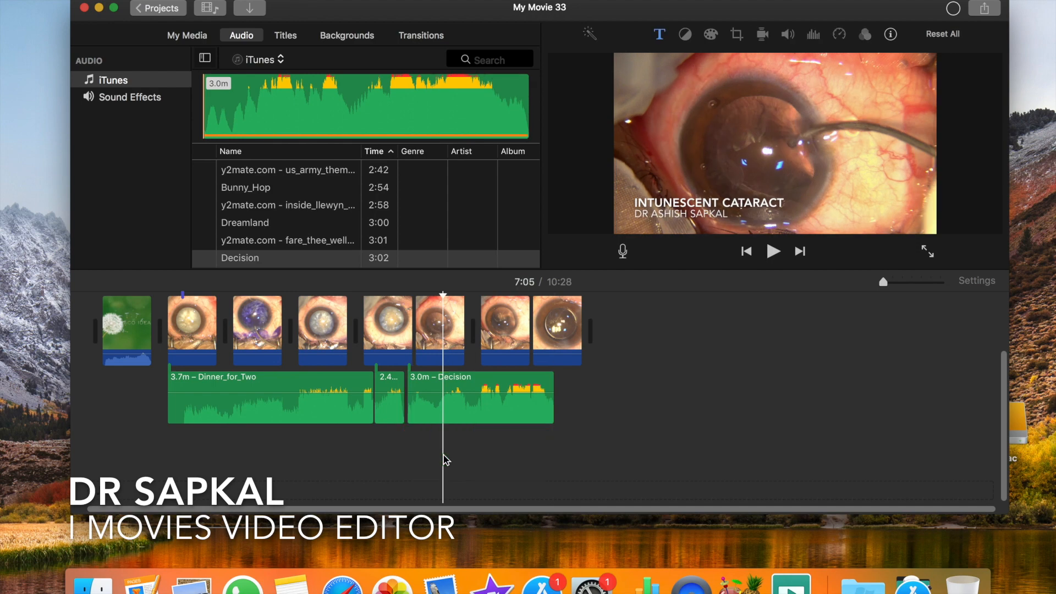
- Move the Decision track earlier so it starts just before Touching_Moment ends, closing the gap in the music
{"action": "left_click", "coordinate": [303, 331]}
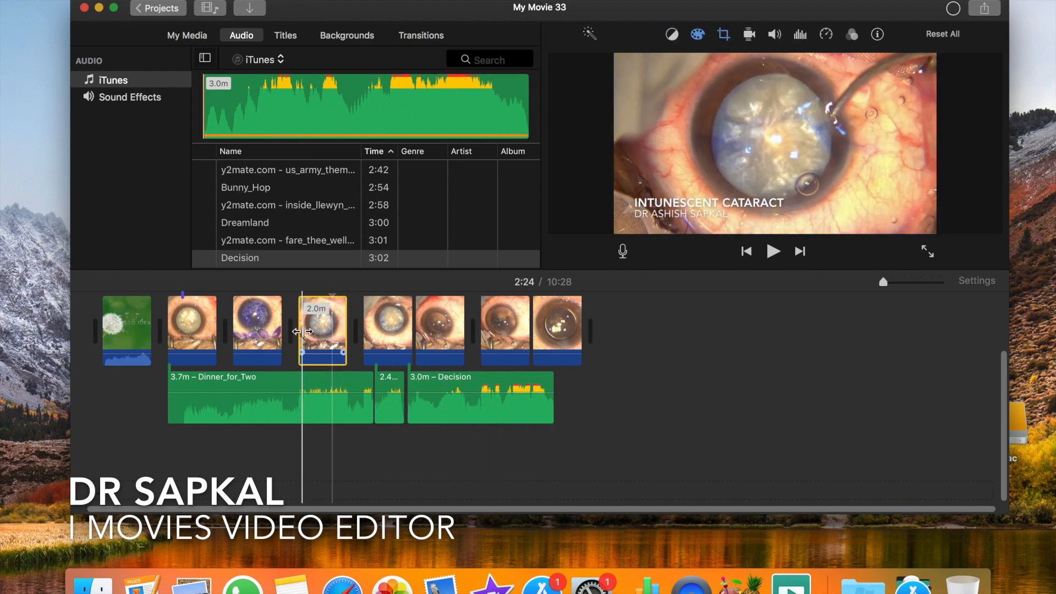
{"action": "left_click", "coordinate": [382, 311]}
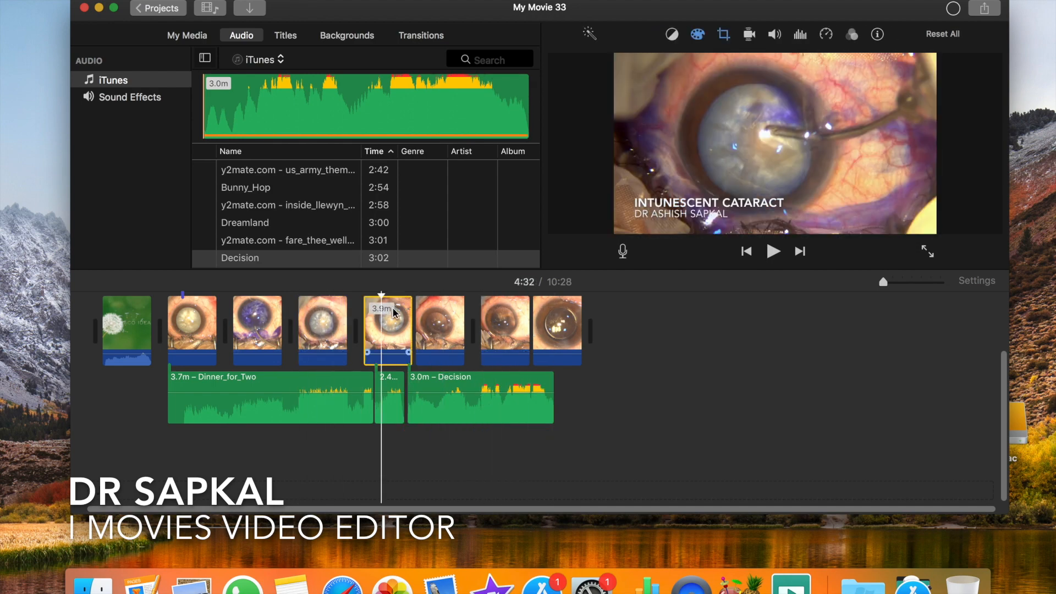
{"action": "left_click", "coordinate": [440, 324]}
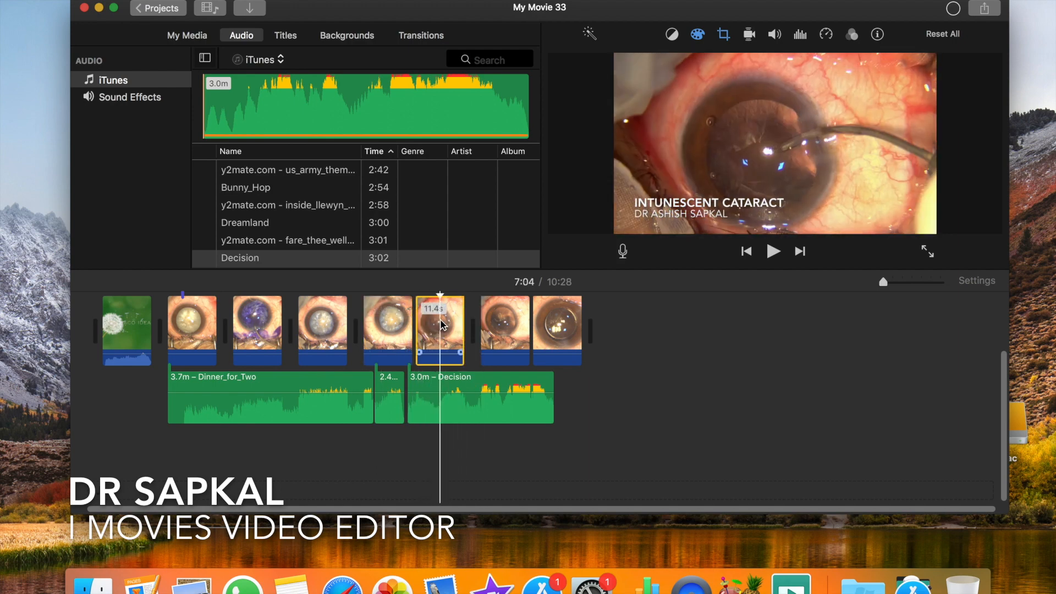
{"action": "key", "text": "super+equal"}
{"action": "left_click", "coordinate": [542, 328]}
{"action": "scroll", "coordinate": [450, 375], "scroll_direction": "left", "scroll_amount": 5}
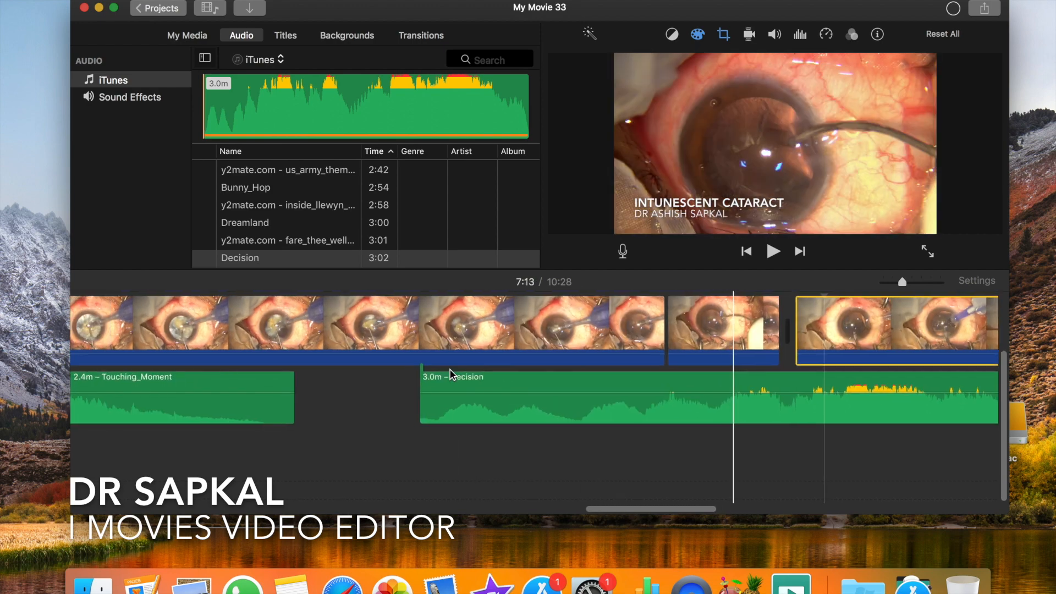
{"action": "left_click_drag", "start_coordinate": [456, 380], "coordinate": [286, 379]}
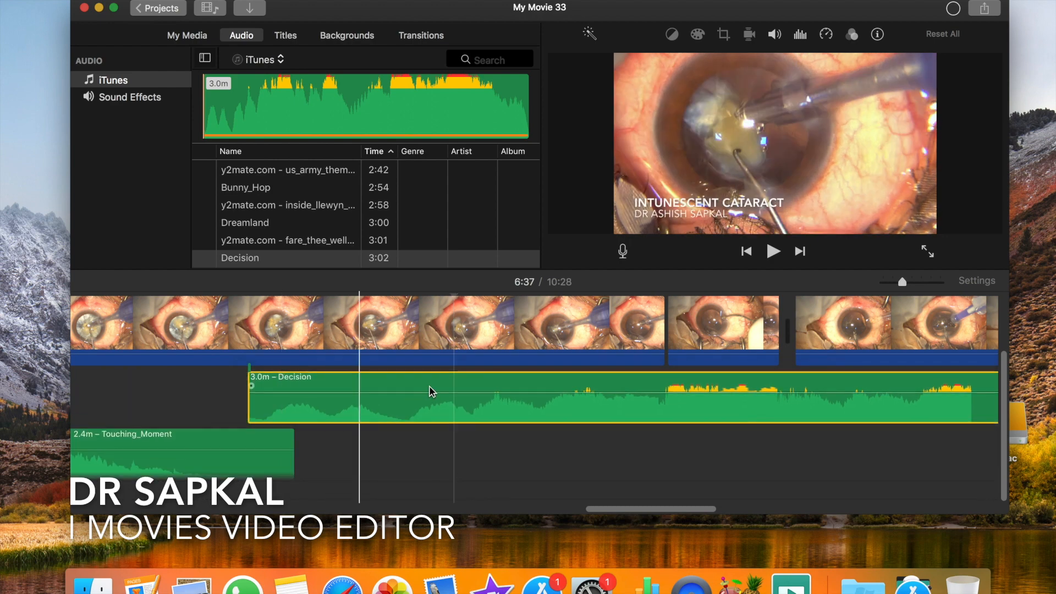
- Split the last surgery clip at 9:19, at the point just past the end of the Decision track
{"action": "scroll", "coordinate": [473, 388], "scroll_direction": "right", "scroll_amount": 10}
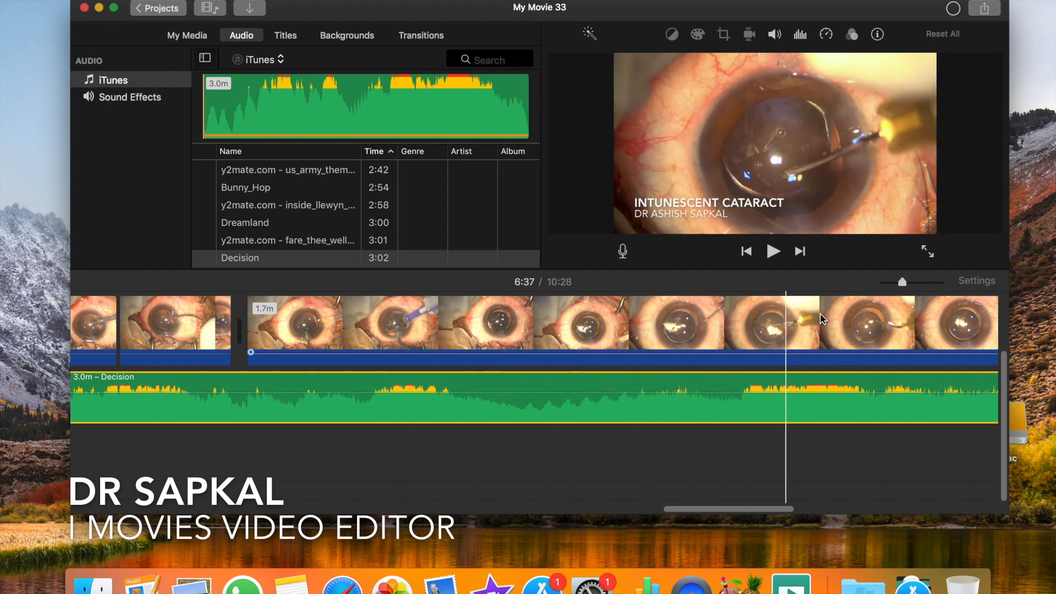
{"action": "scroll", "coordinate": [798, 322], "scroll_direction": "right", "scroll_amount": 3}
{"action": "scroll", "coordinate": [822, 319], "scroll_direction": "right", "scroll_amount": 5}
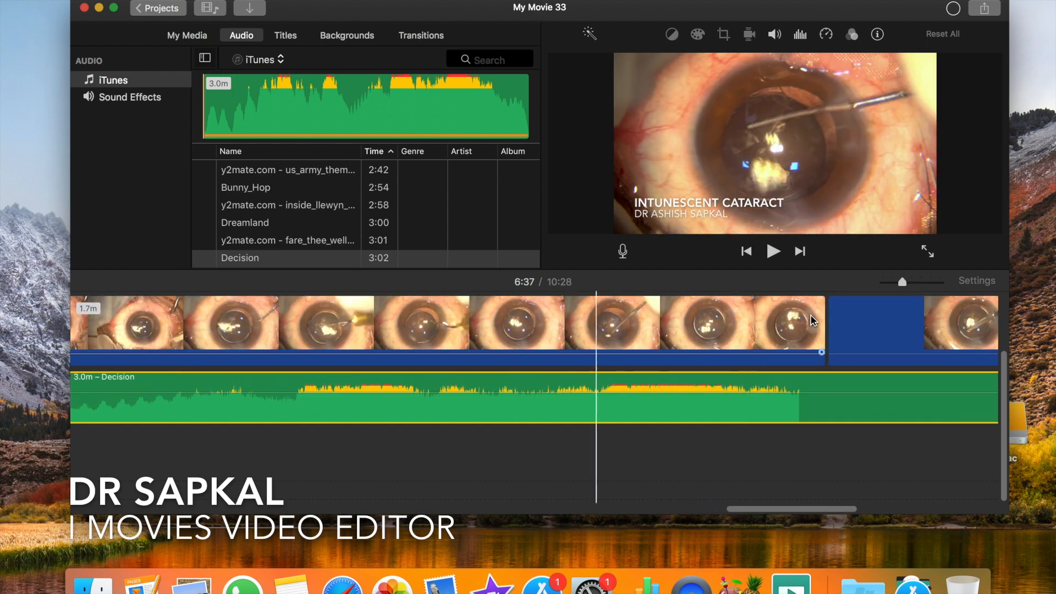
{"action": "scroll", "coordinate": [787, 328], "scroll_direction": "right", "scroll_amount": 10}
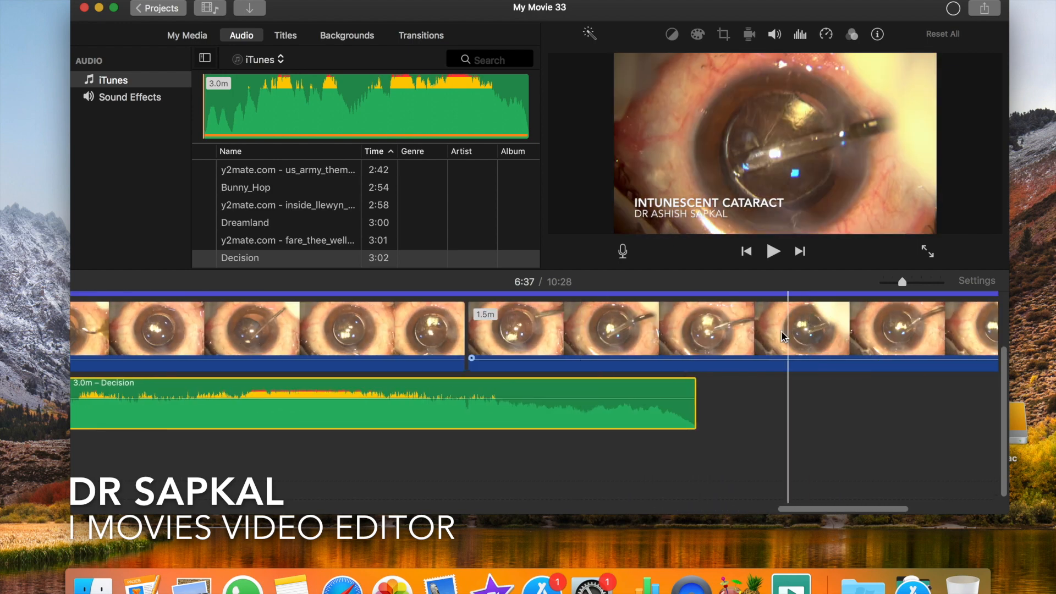
{"action": "left_click", "coordinate": [704, 338]}
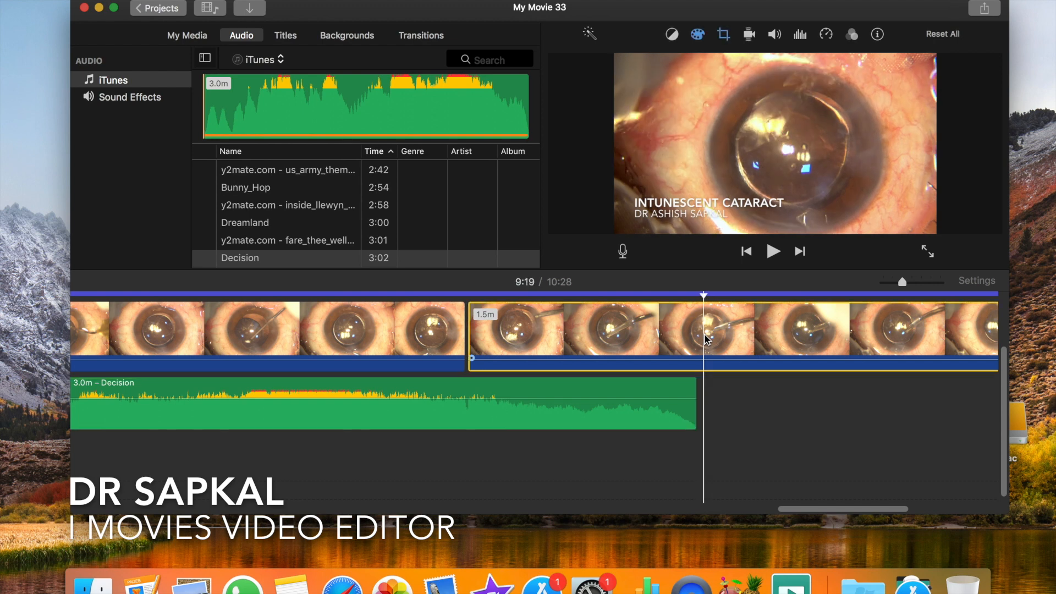
{"action": "key", "text": "super+b"}
{"action": "scroll", "coordinate": [784, 330], "scroll_direction": "right", "scroll_amount": 7}
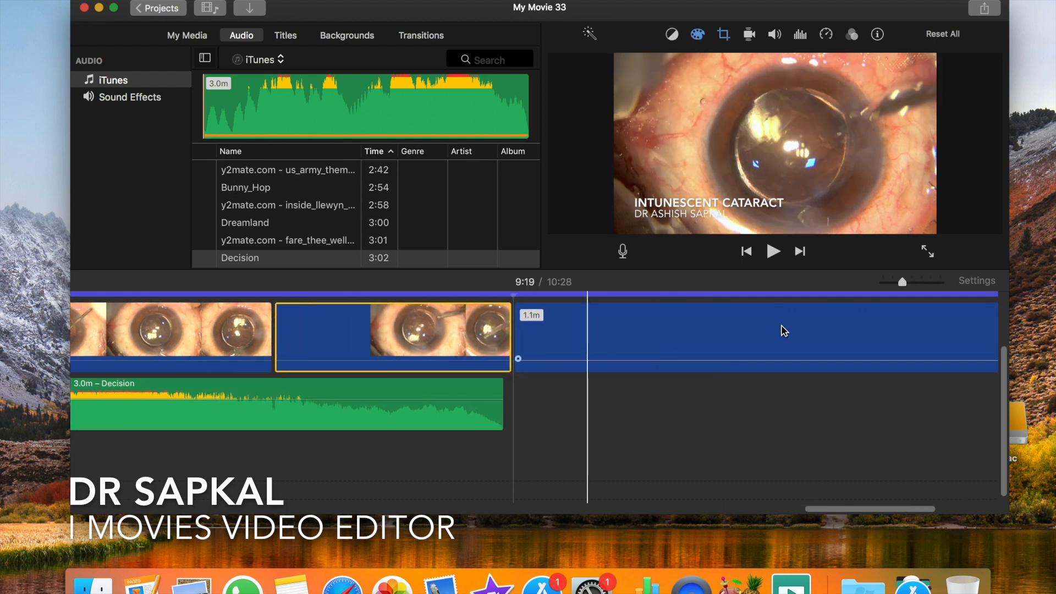
- Show the speed editor on the last surgery clip, after the split, and speed the clip up to shorten it
{"action": "scroll", "coordinate": [784, 330], "scroll_direction": "right", "scroll_amount": 15}
{"action": "left_click", "coordinate": [579, 347]}
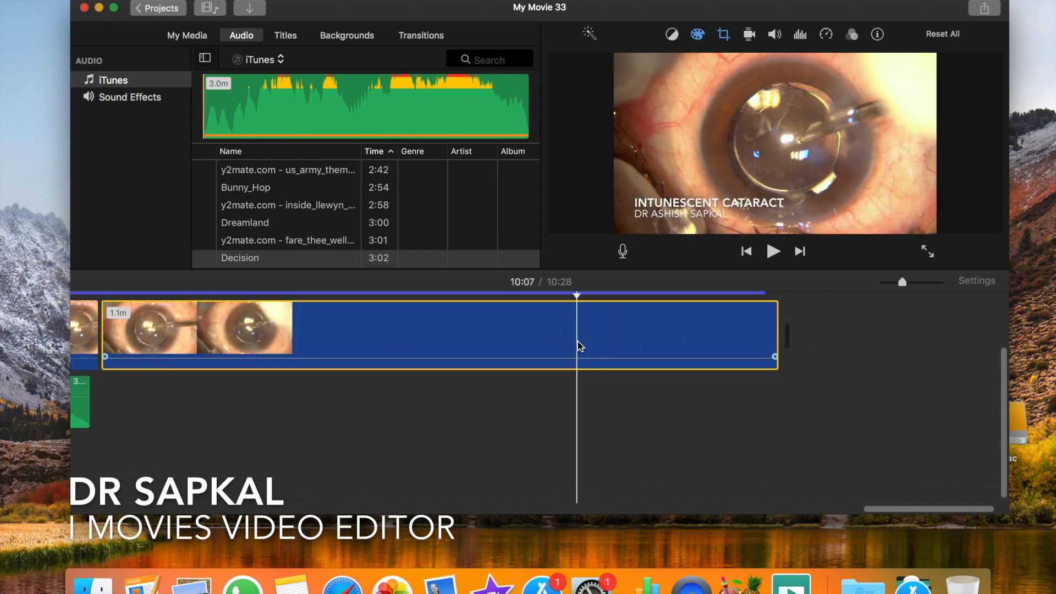
{"action": "right_click", "coordinate": [580, 347]}
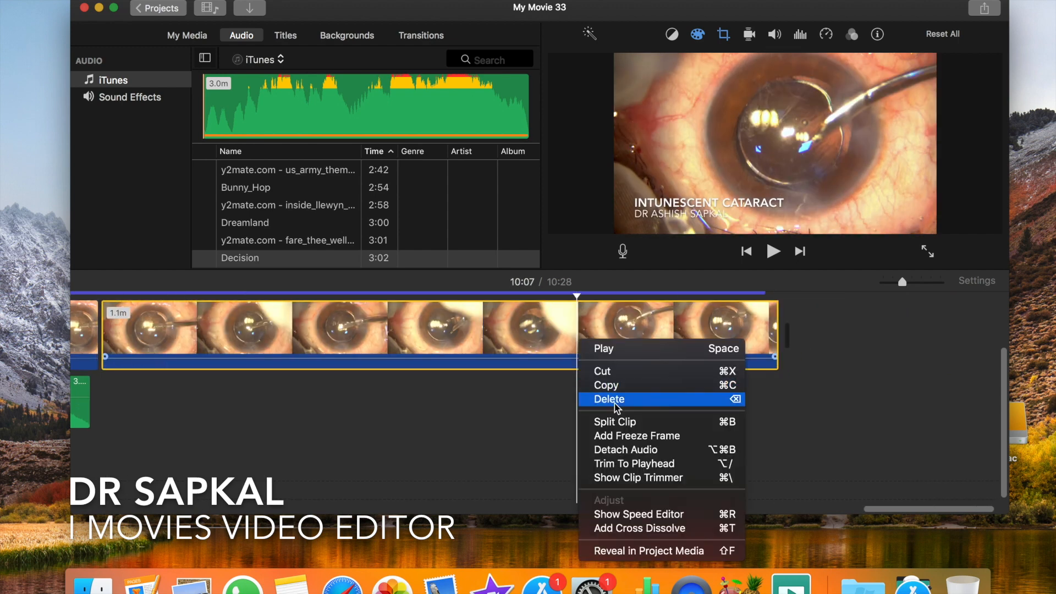
{"action": "left_click", "coordinate": [633, 514]}
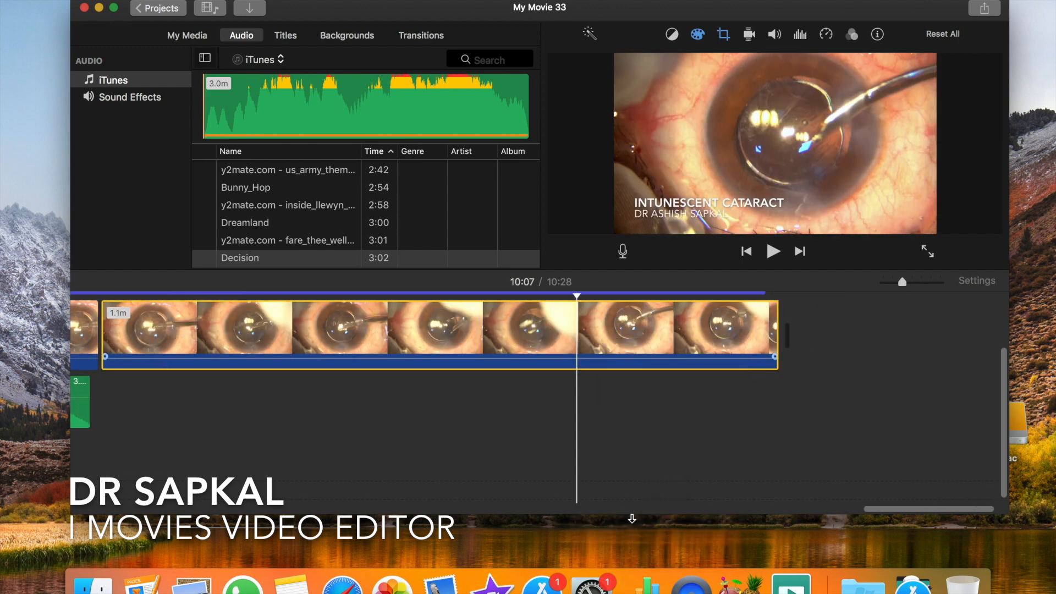
{"action": "left_click_drag", "start_coordinate": [769, 310], "coordinate": [382, 322]}
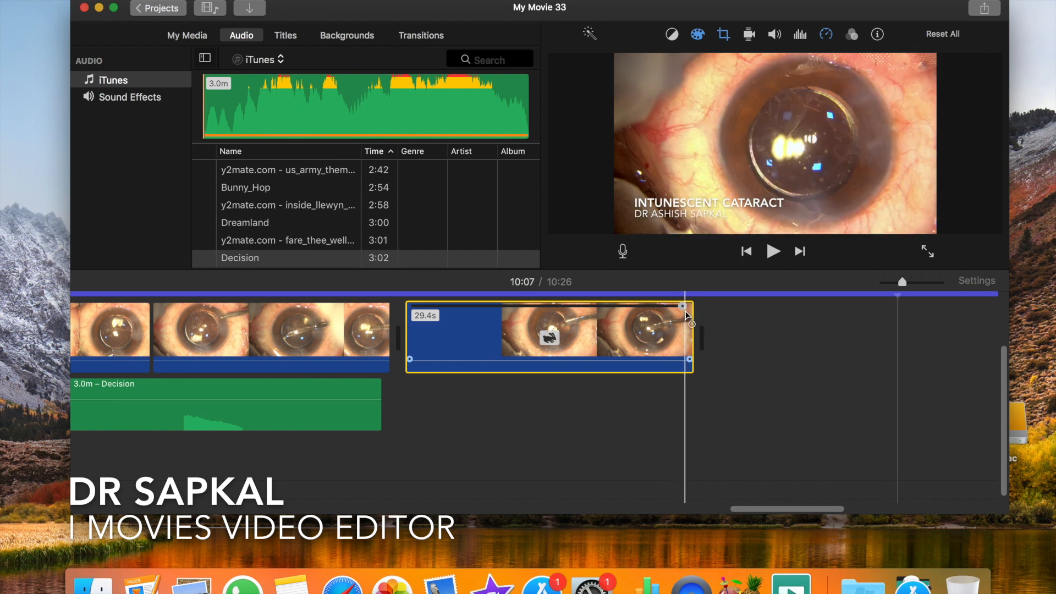
{"action": "left_click_drag", "start_coordinate": [685, 314], "coordinate": [374, 348]}
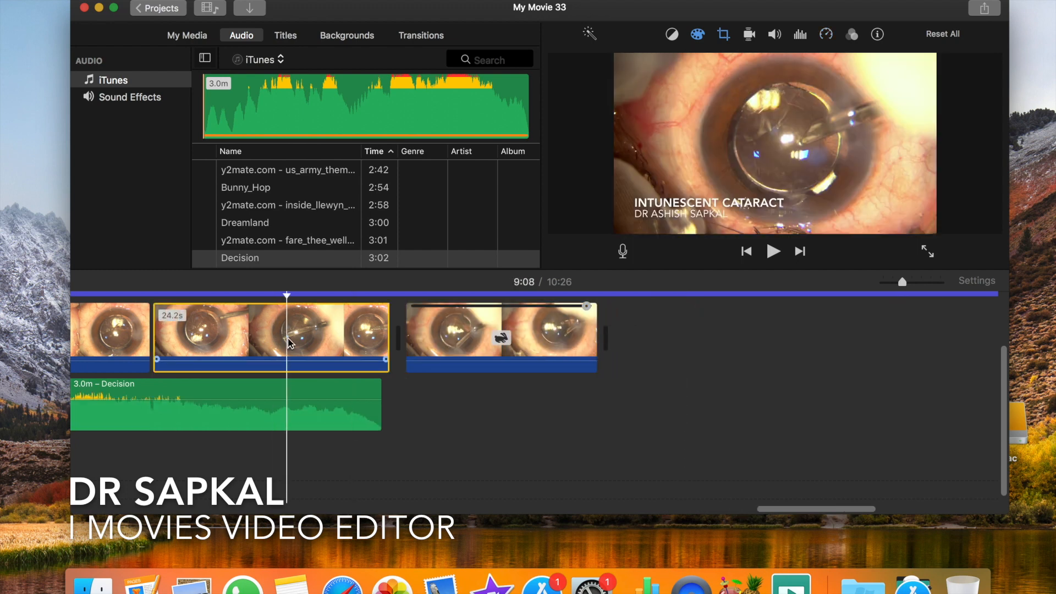
- Speed up the 24.2 s clip before the last one to about 10.7 s and the last clip to about 12.8 s
{"action": "right_click", "coordinate": [290, 343]}
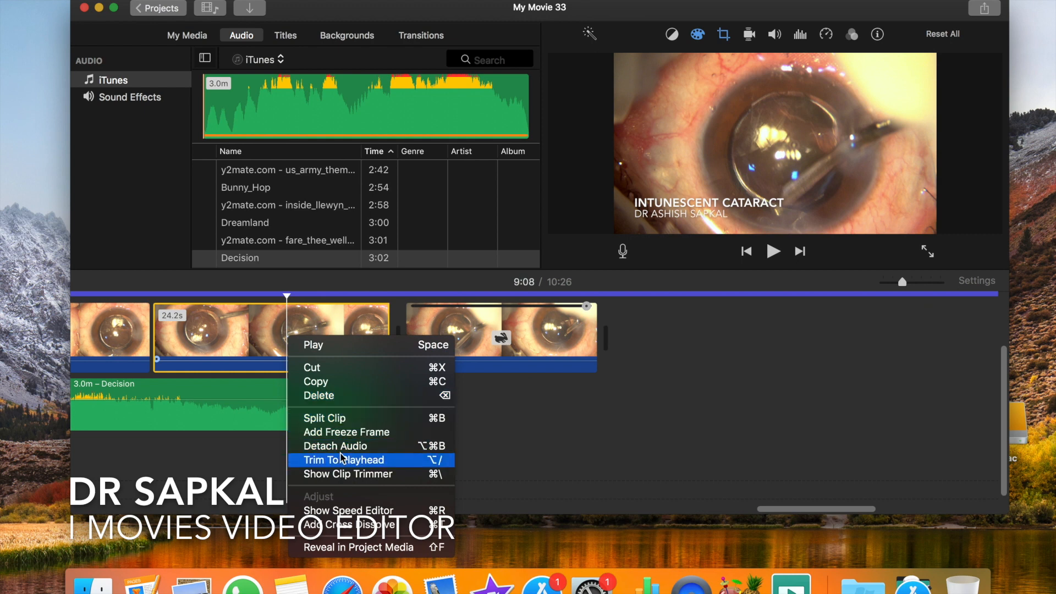
{"action": "left_click", "coordinate": [350, 512]}
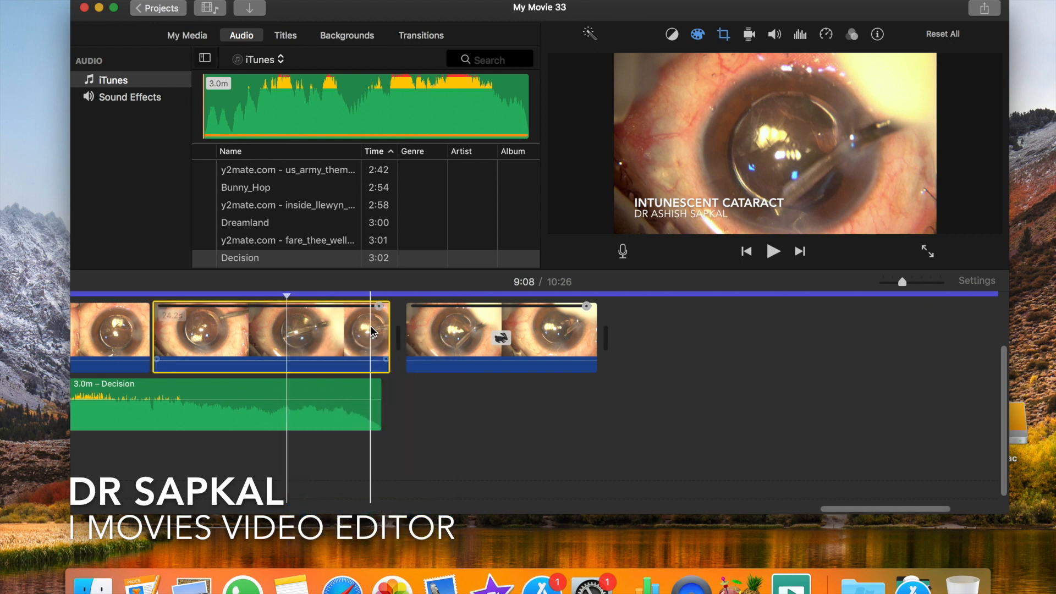
{"action": "left_click_drag", "start_coordinate": [380, 308], "coordinate": [298, 310]}
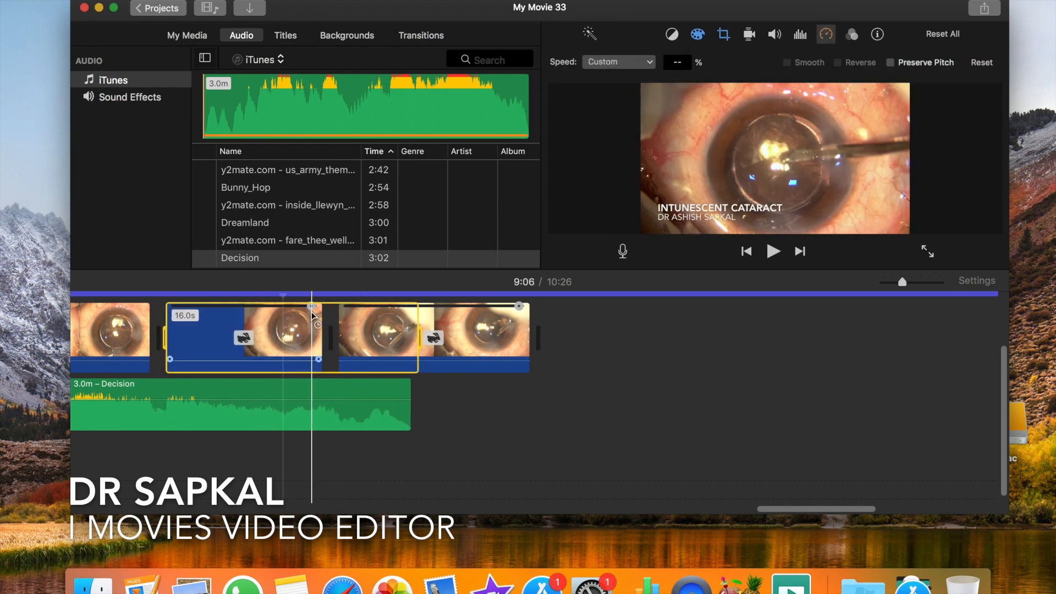
{"action": "left_click_drag", "start_coordinate": [310, 311], "coordinate": [262, 316]}
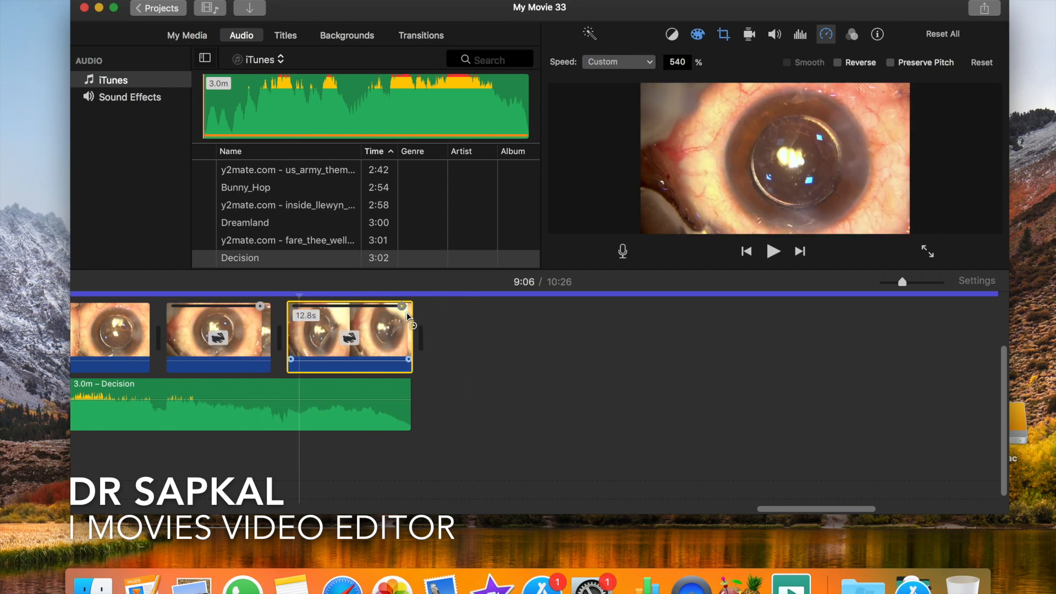
- Move the Touching_Moment track earlier so it starts just before Dinner_for_Two ends, closing the gap in the music
{"action": "scroll", "coordinate": [367, 357], "scroll_direction": "left", "scroll_amount": 15}
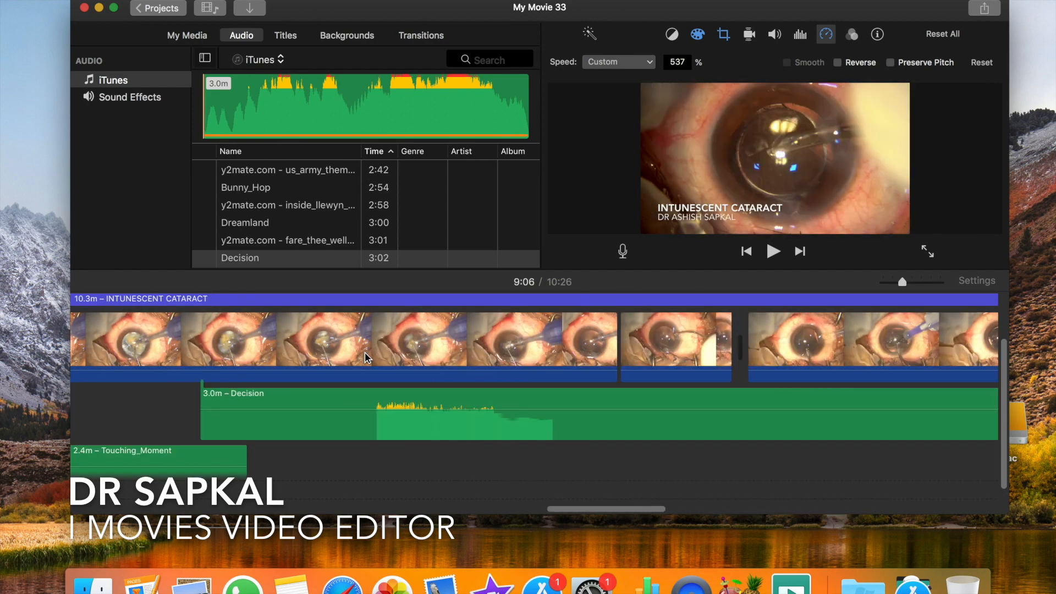
{"action": "scroll", "coordinate": [367, 357], "scroll_direction": "left", "scroll_amount": 5}
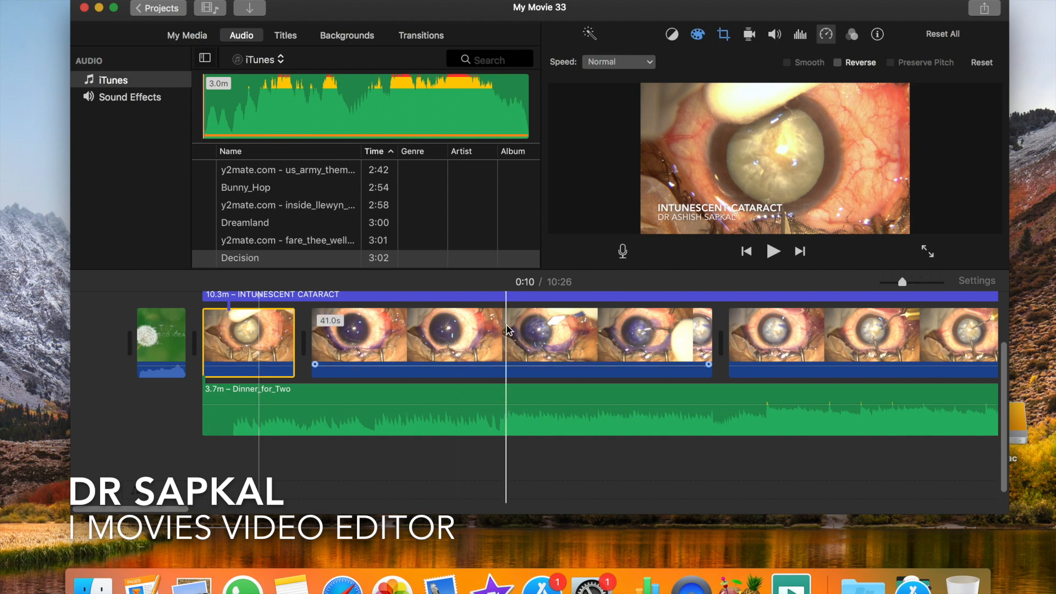
{"action": "scroll", "coordinate": [507, 329], "scroll_direction": "right", "scroll_amount": 10}
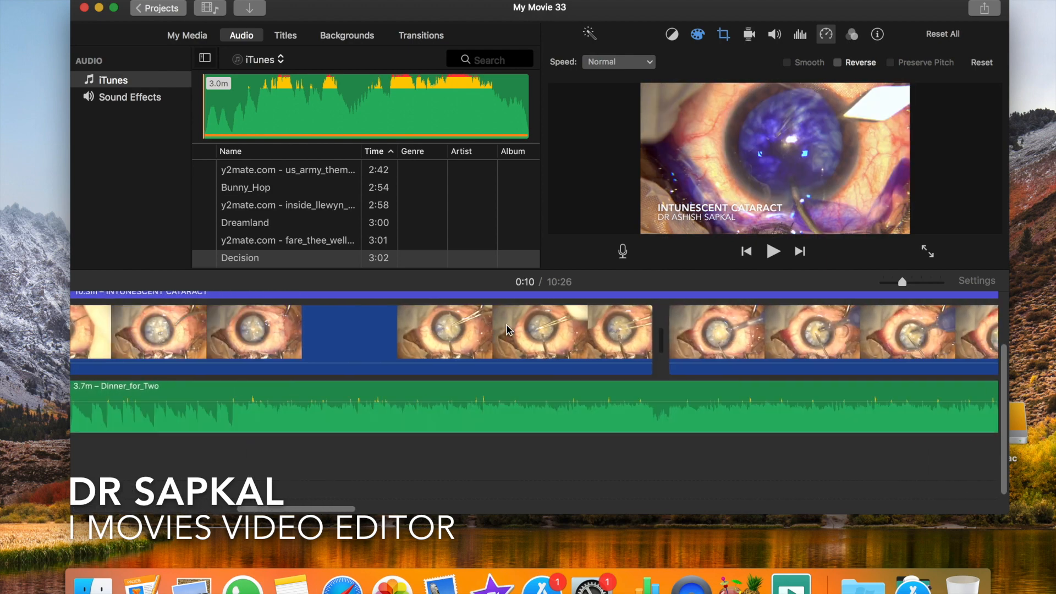
{"action": "scroll", "coordinate": [506, 329], "scroll_direction": "right", "scroll_amount": 5}
{"action": "scroll", "coordinate": [596, 372], "scroll_direction": "right", "scroll_amount": 5}
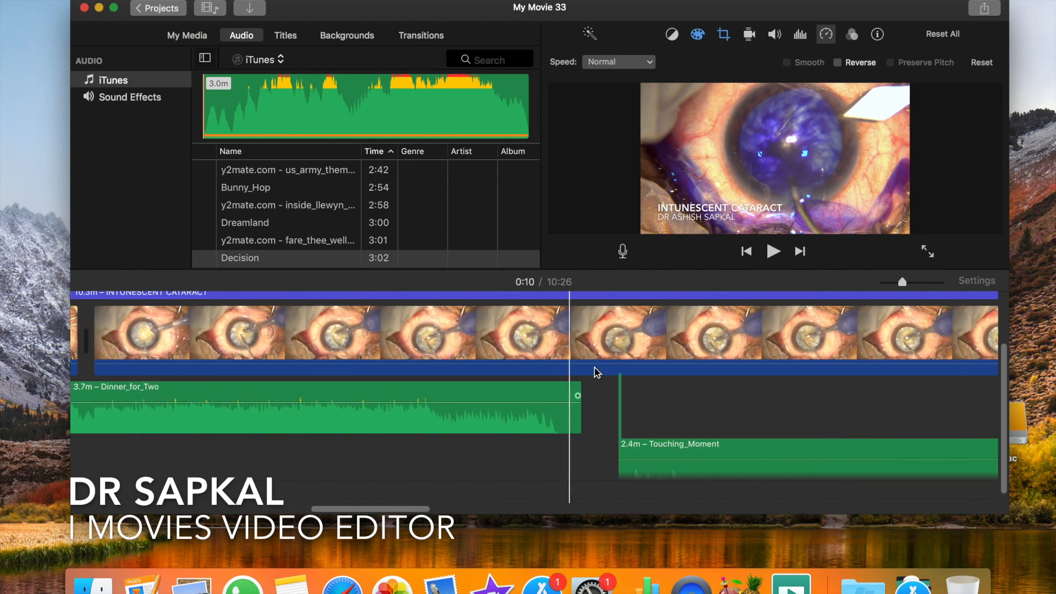
{"action": "scroll", "coordinate": [618, 381], "scroll_direction": "right", "scroll_amount": 5}
{"action": "scroll", "coordinate": [619, 381], "scroll_direction": "down", "scroll_amount": 1}
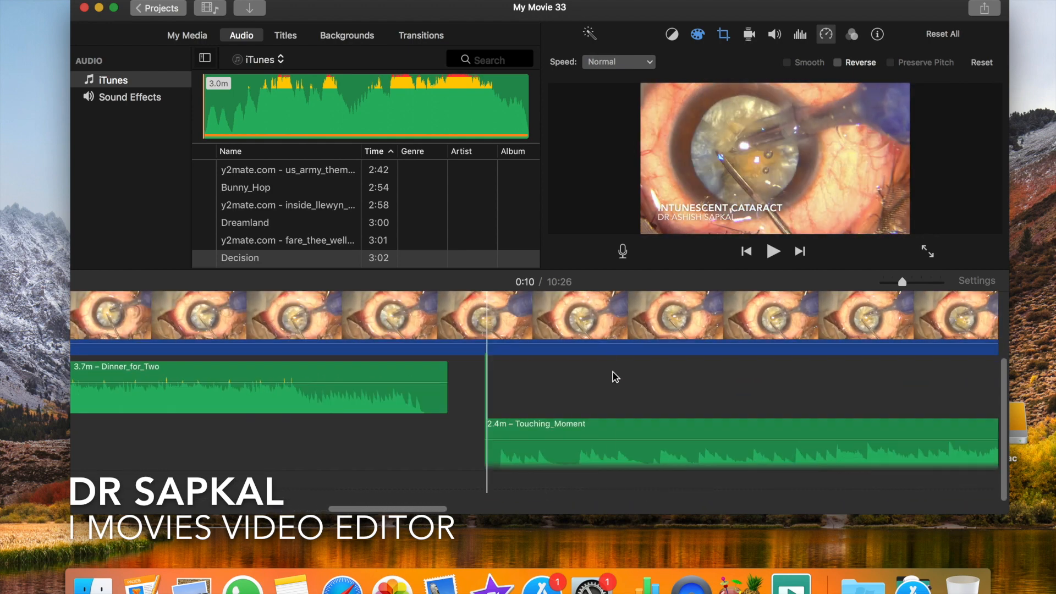
{"action": "key", "text": "super+minus"}
{"action": "key", "text": "super+minus"}
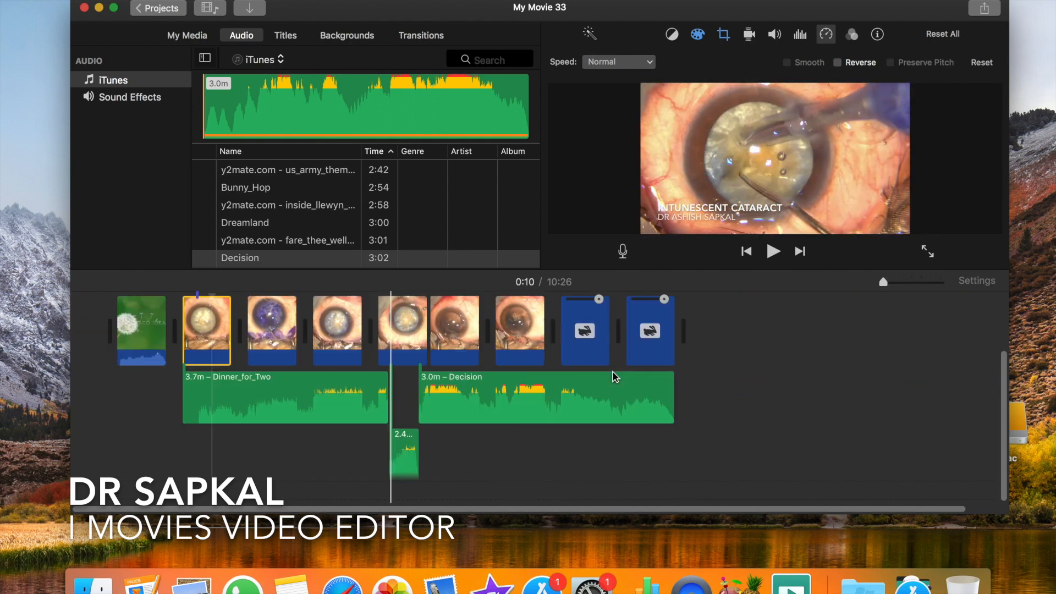
{"action": "key", "text": "super+equal"}
{"action": "key", "text": "super+equal"}
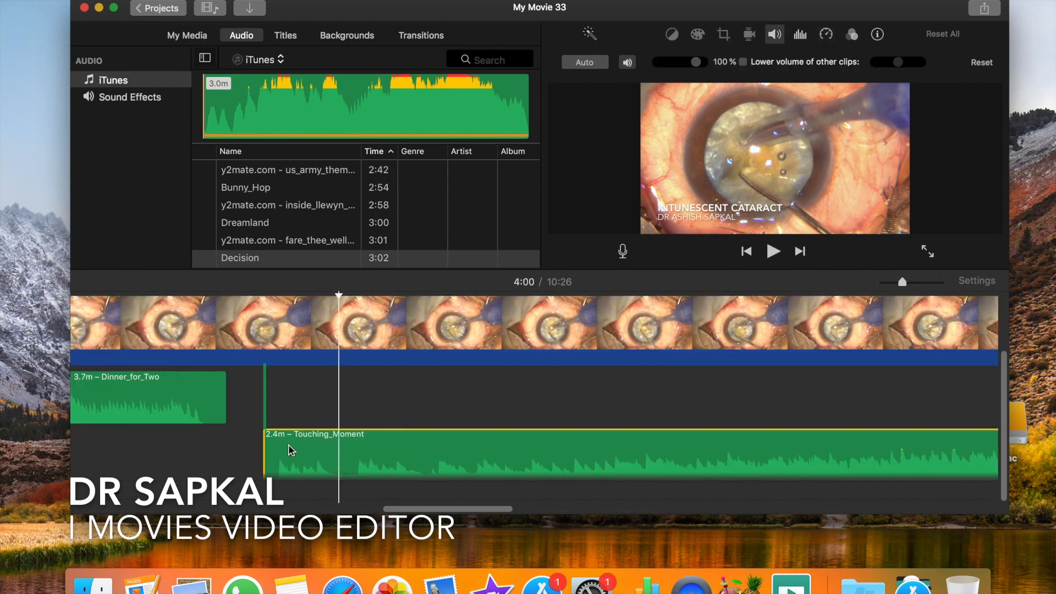
{"action": "left_click_drag", "start_coordinate": [278, 448], "coordinate": [240, 443]}
{"action": "left_click_drag", "start_coordinate": [215, 441], "coordinate": [219, 436]}
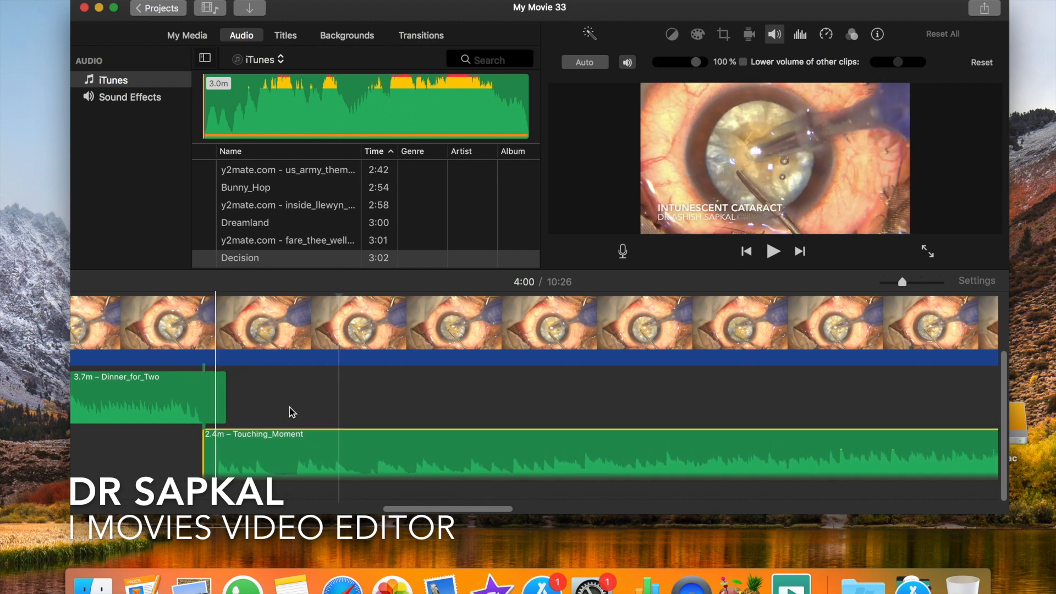
- Move the Decision track earlier so that its start overlaps the end of Touching_Moment
{"action": "scroll", "coordinate": [315, 405], "scroll_direction": "right", "scroll_amount": 10}
{"action": "scroll", "coordinate": [319, 406], "scroll_direction": "right", "scroll_amount": 10}
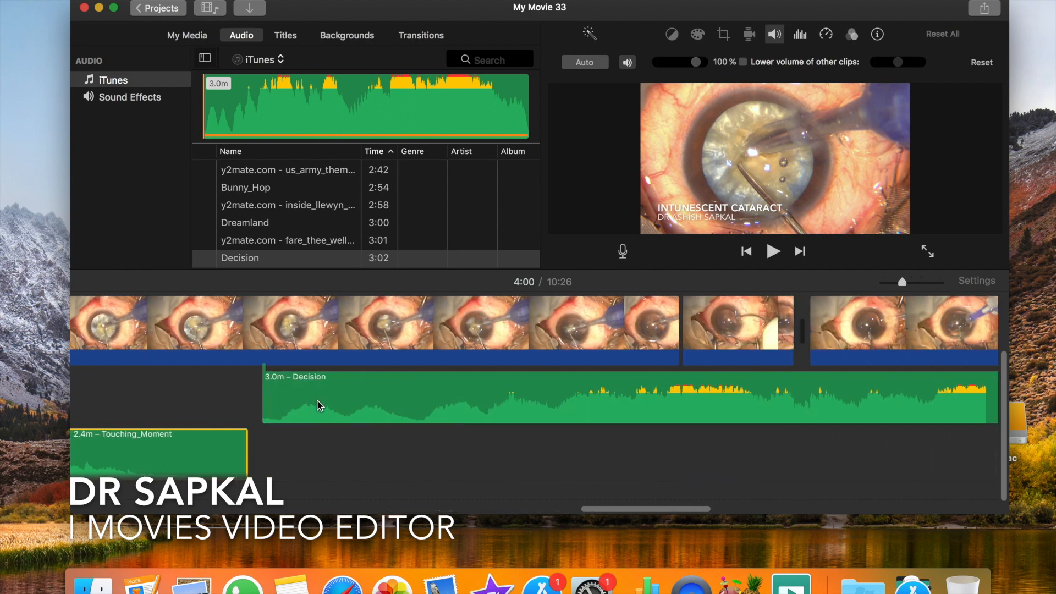
{"action": "left_click_drag", "start_coordinate": [317, 387], "coordinate": [218, 411]}
- Speed up the 1.7-minute surgery clip with the speed editor so the video ends close to the end of the Decision track
{"action": "scroll", "coordinate": [525, 381], "scroll_direction": "right", "scroll_amount": 15}
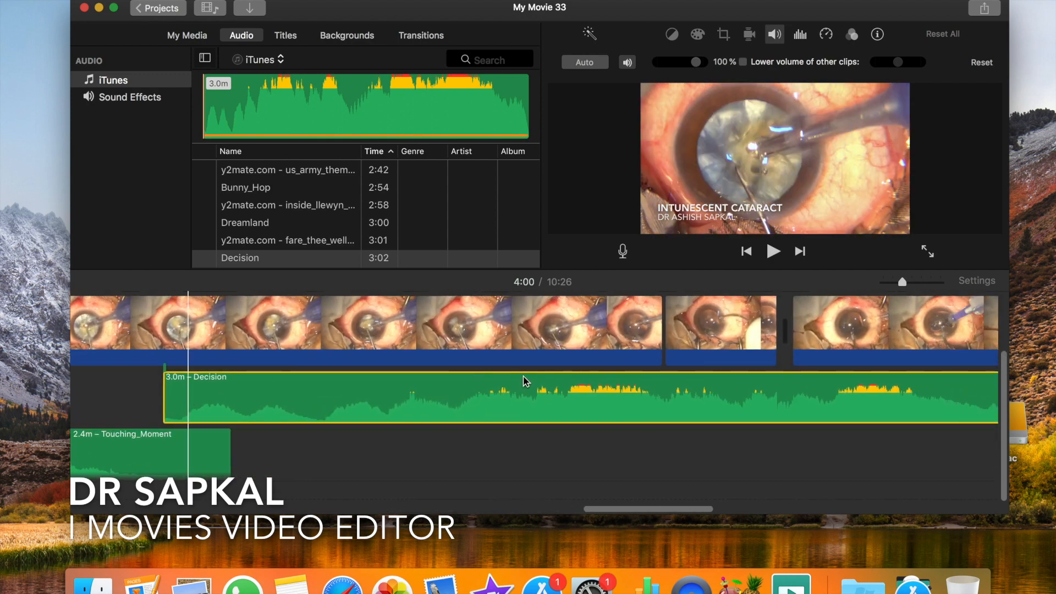
{"action": "scroll", "coordinate": [526, 381], "scroll_direction": "right", "scroll_amount": 1}
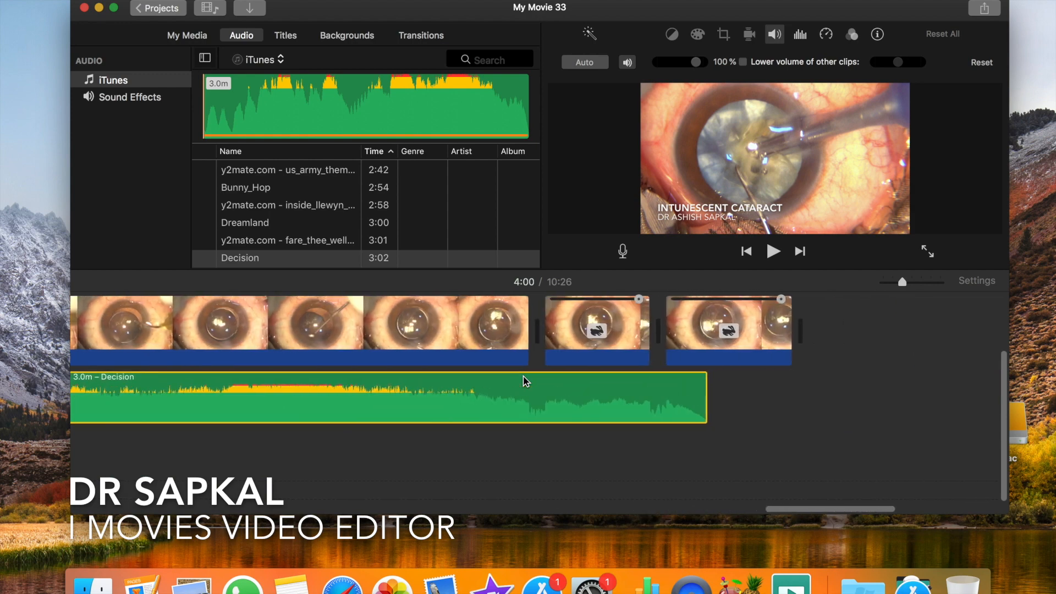
{"action": "left_click", "coordinate": [495, 347]}
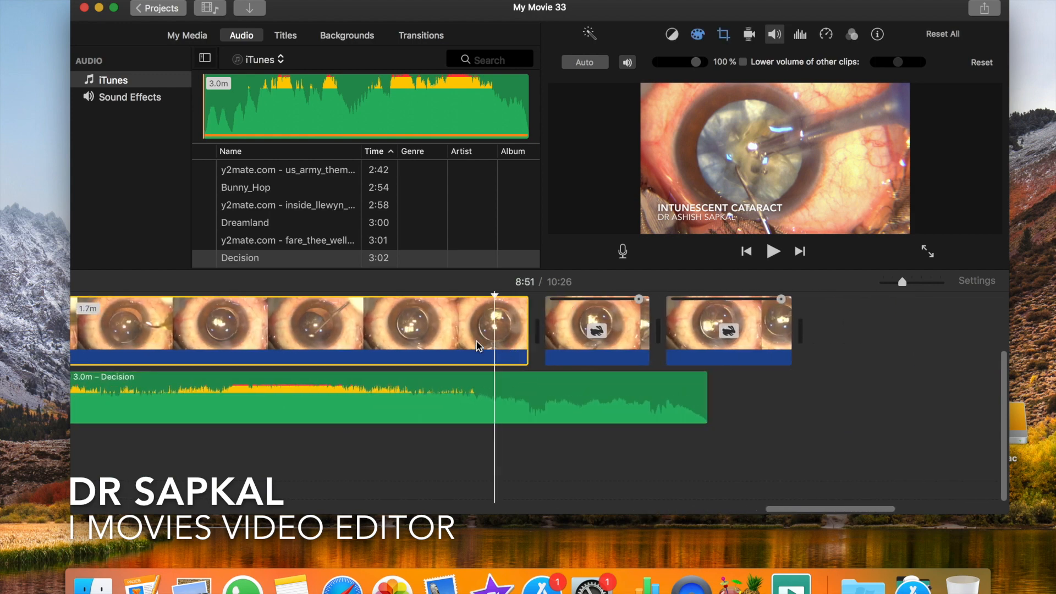
{"action": "right_click", "coordinate": [477, 344]}
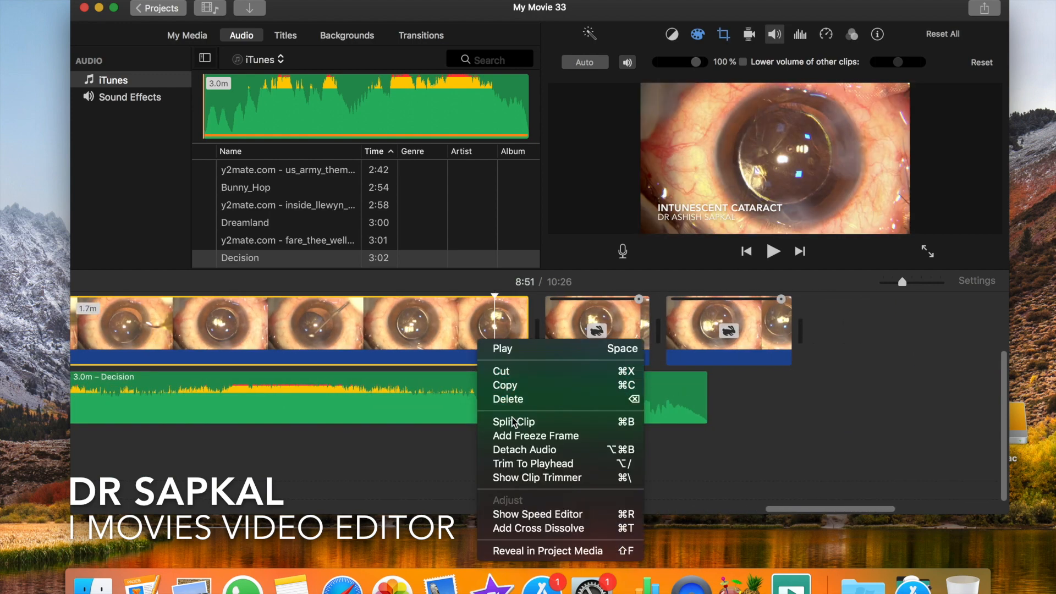
{"action": "left_click", "coordinate": [531, 514]}
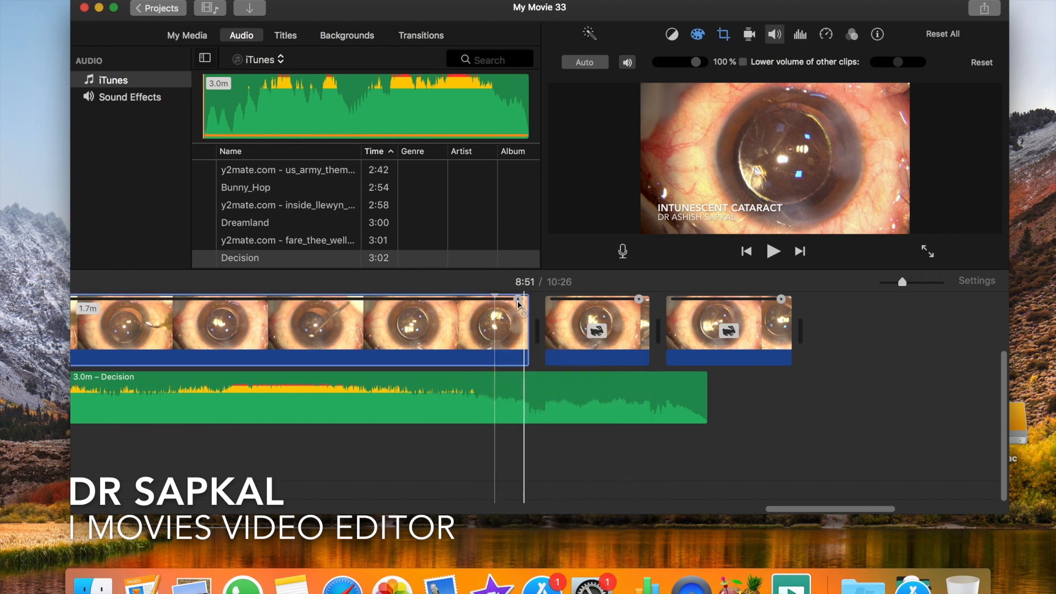
{"action": "left_click_drag", "start_coordinate": [519, 300], "coordinate": [434, 302]}
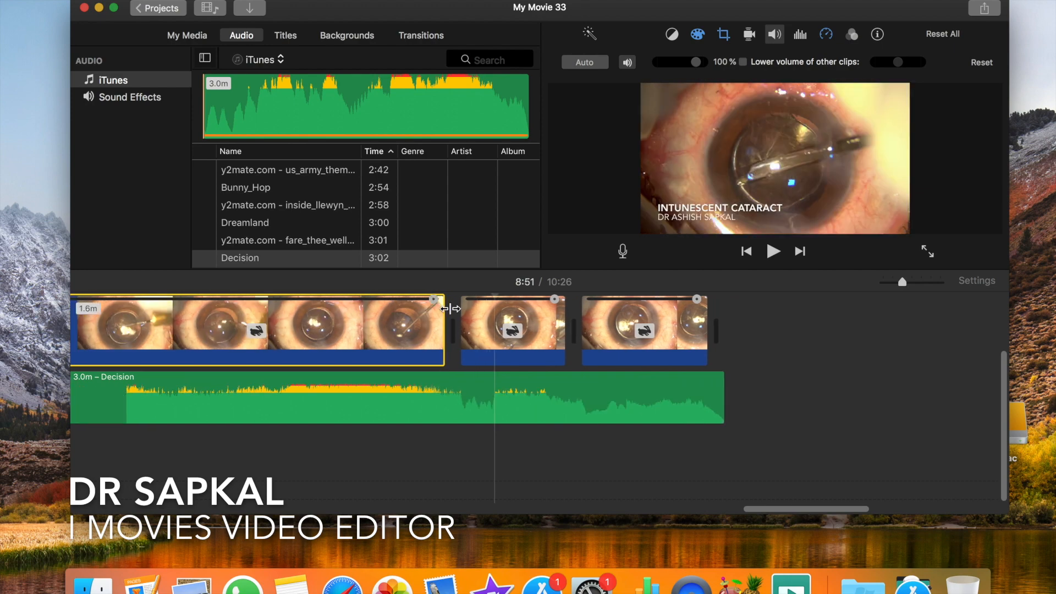
- Lower the volume of the Dinner_for_Two background track below 100% using its volume line in the timeline
{"action": "left_click", "coordinate": [476, 350]}
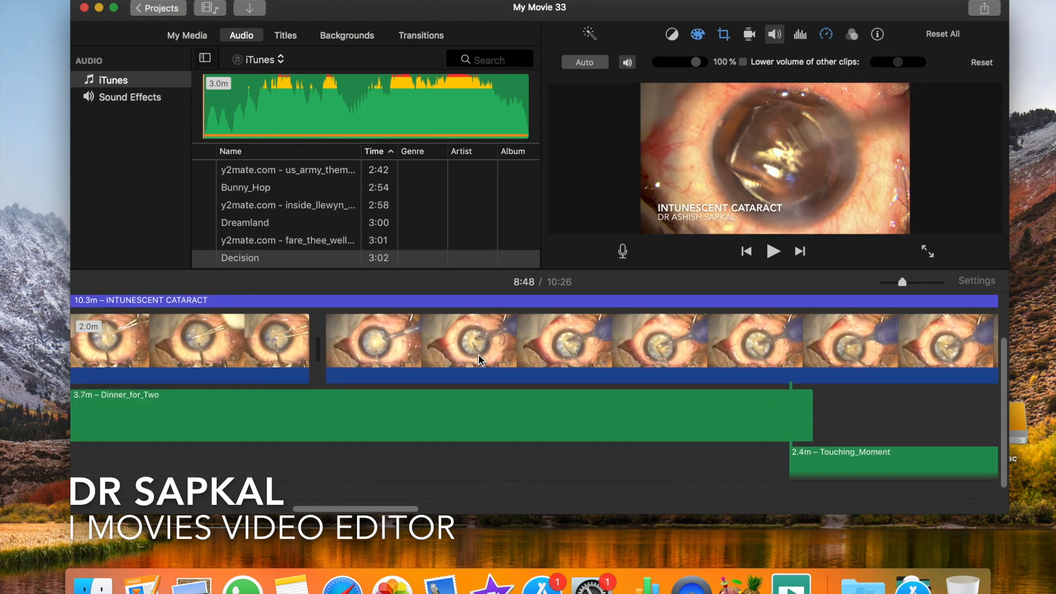
{"action": "scroll", "coordinate": [479, 360], "scroll_direction": "left", "scroll_amount": 15}
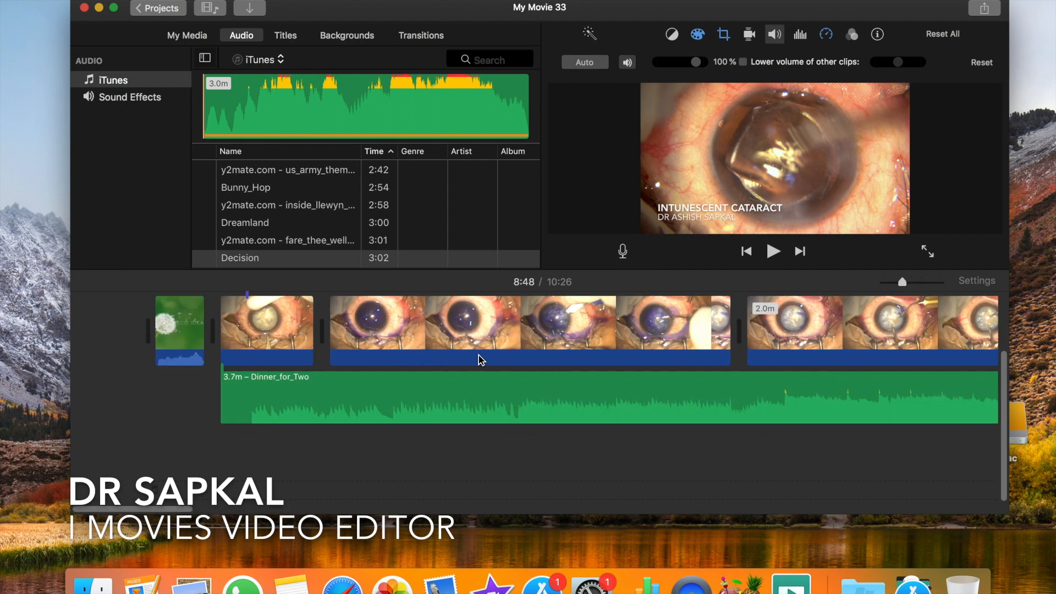
{"action": "left_click", "coordinate": [472, 345]}
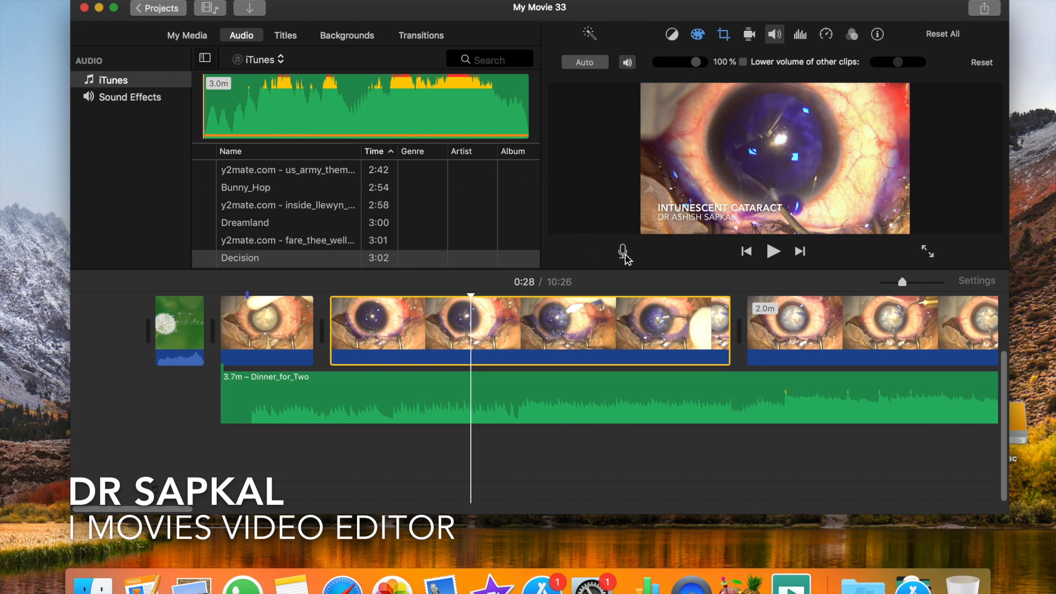
{"action": "left_click", "coordinate": [218, 317]}
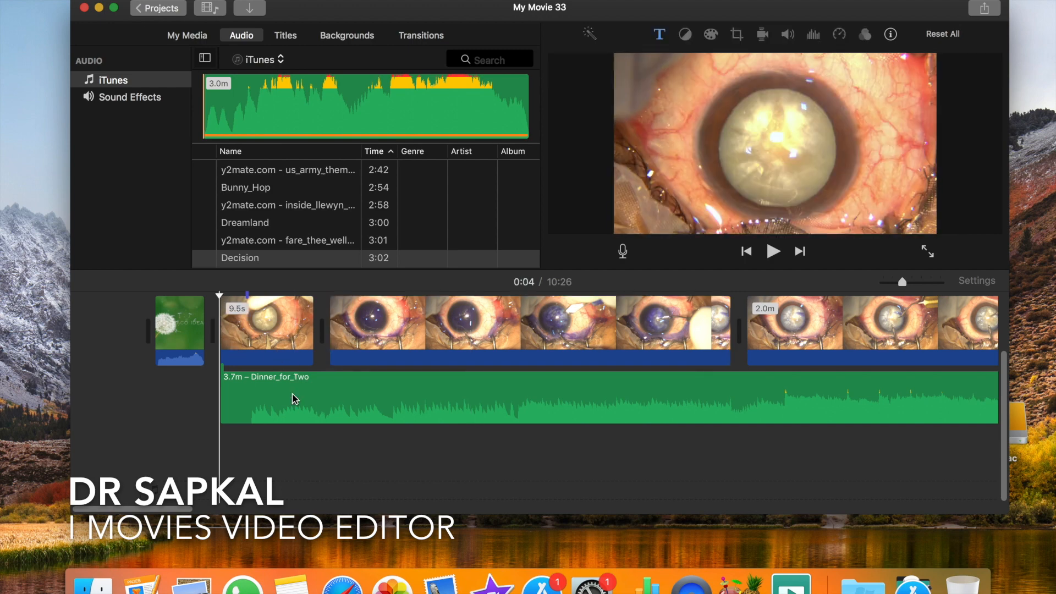
{"action": "left_click", "coordinate": [314, 406]}
{"action": "left_click", "coordinate": [322, 395]}
{"action": "left_click", "coordinate": [324, 395]}
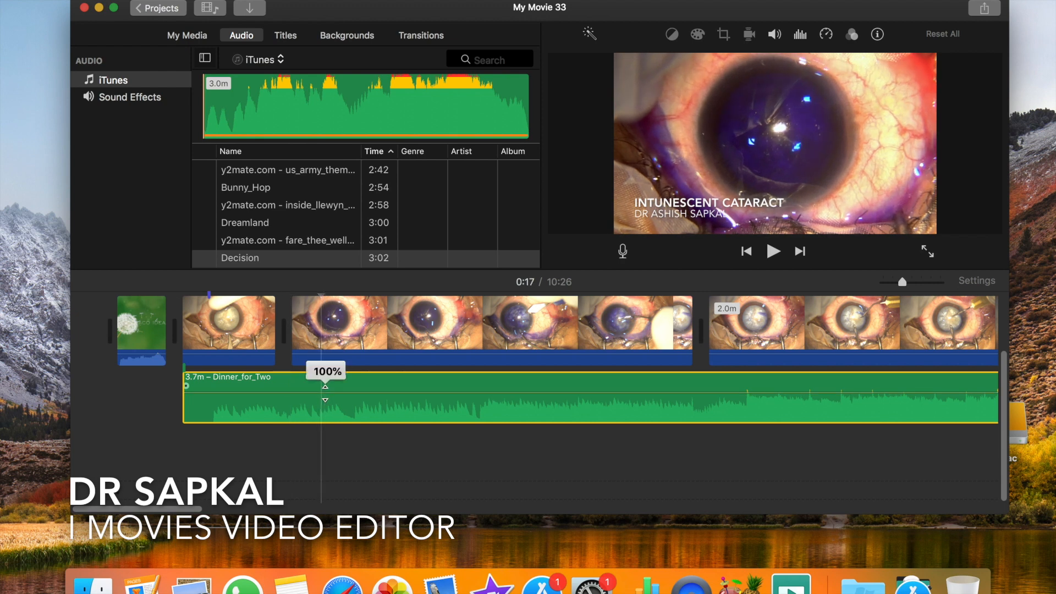
{"action": "left_click_drag", "start_coordinate": [323, 397], "coordinate": [324, 399]}
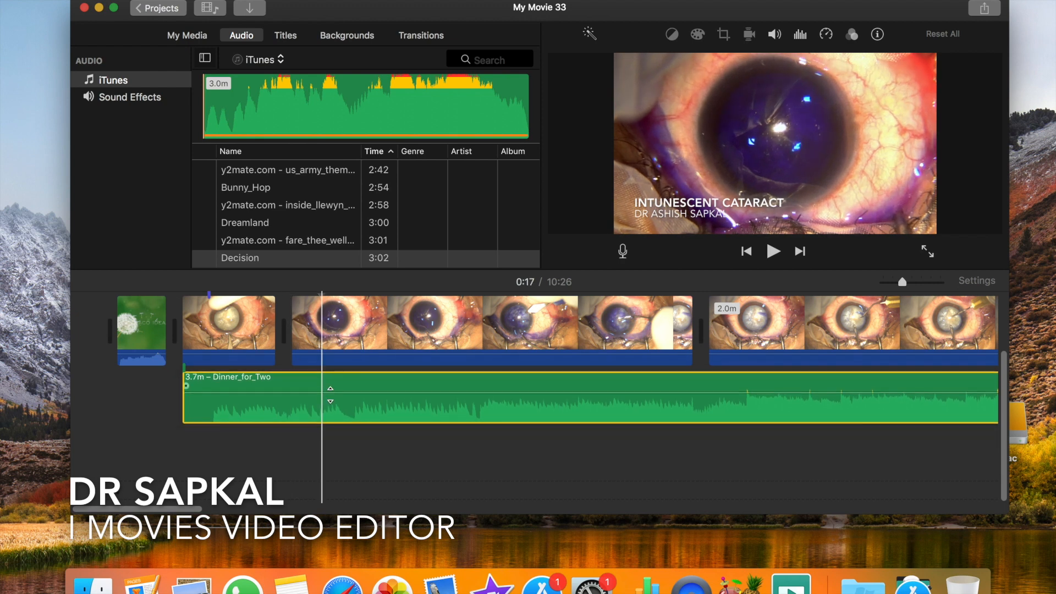
{"action": "left_click", "coordinate": [334, 393]}
{"action": "mouse_move", "coordinate": [333, 396]}
{"action": "left_mouse_down"}
{"action": "mouse_move", "coordinate": [333, 408]}
{"action": "mouse_move", "coordinate": [333, 395]}
{"action": "left_mouse_up"}
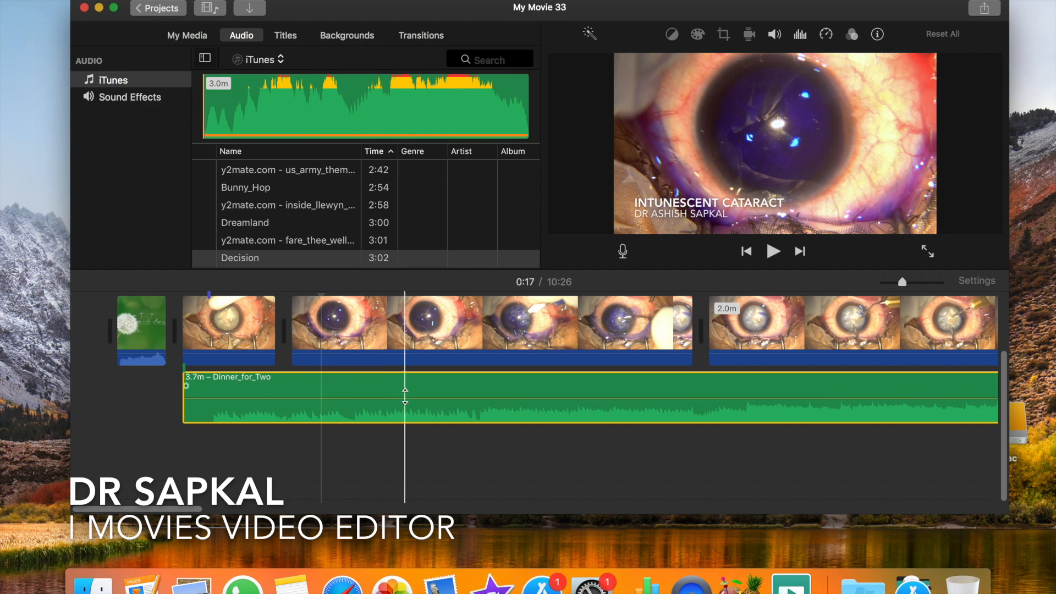
- Record a voiceover of about 4.6 s from the start of the first surgery clip, beneath the Dinner_for_Two track, and play it back
{"action": "scroll", "coordinate": [403, 395], "scroll_direction": "right", "scroll_amount": 15}
{"action": "scroll", "coordinate": [405, 396], "scroll_direction": "right", "scroll_amount": 15}
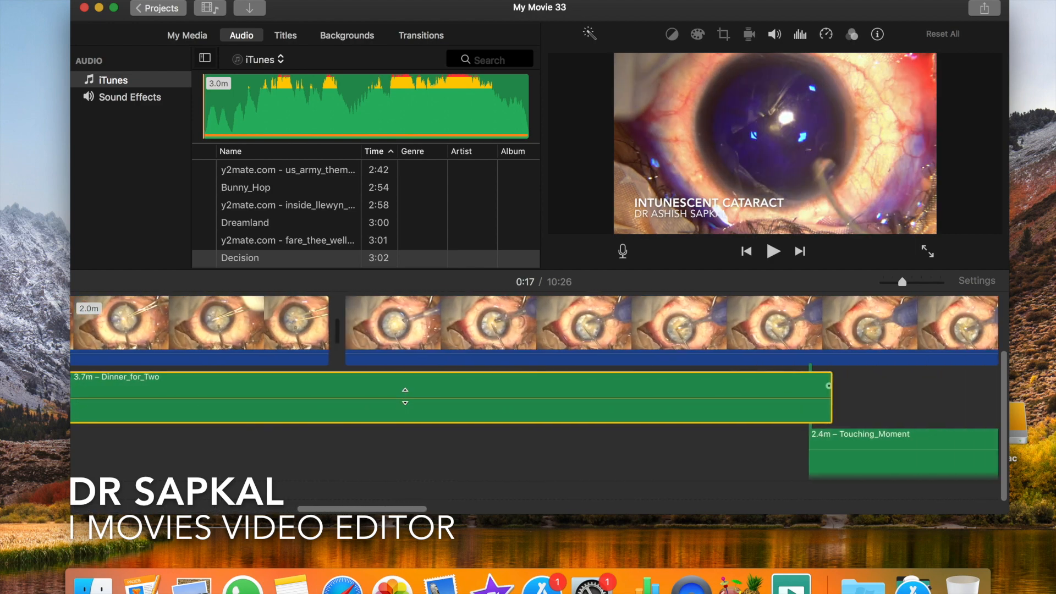
{"action": "scroll", "coordinate": [404, 396], "scroll_direction": "left", "scroll_amount": 15}
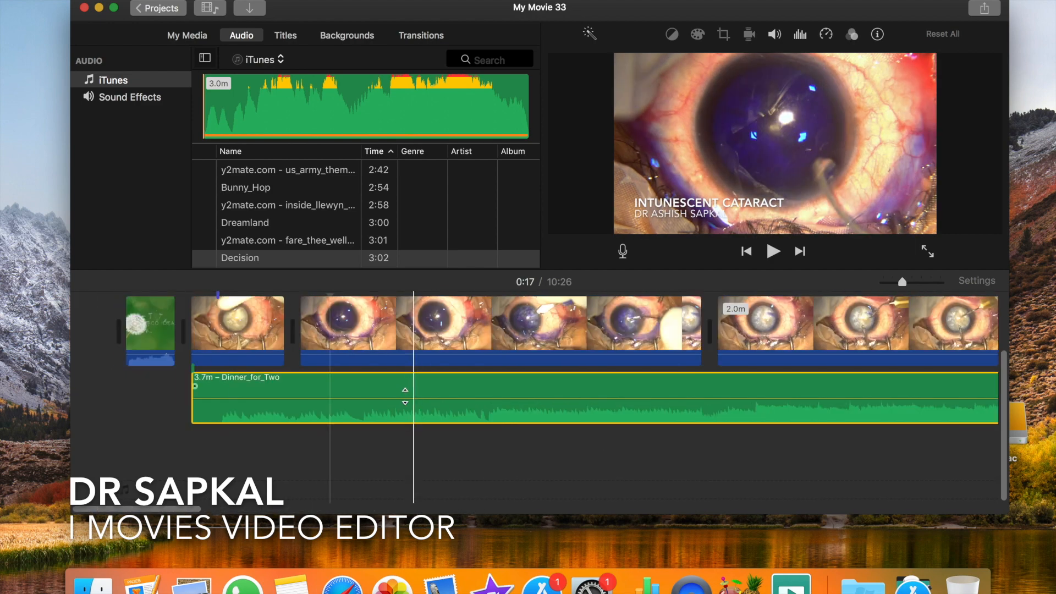
{"action": "left_click", "coordinate": [173, 473]}
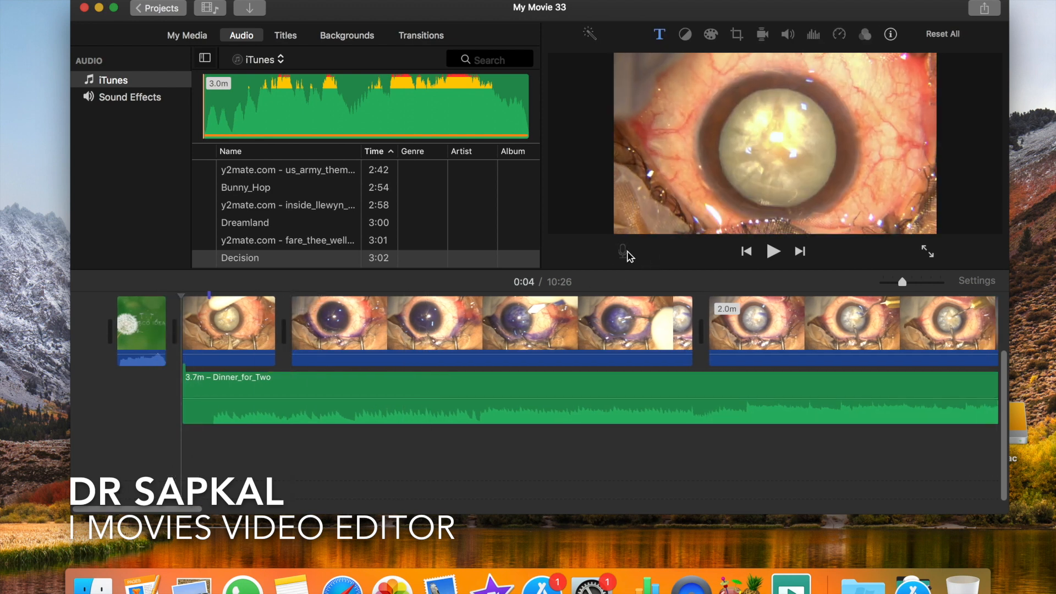
{"action": "left_click", "coordinate": [779, 260]}
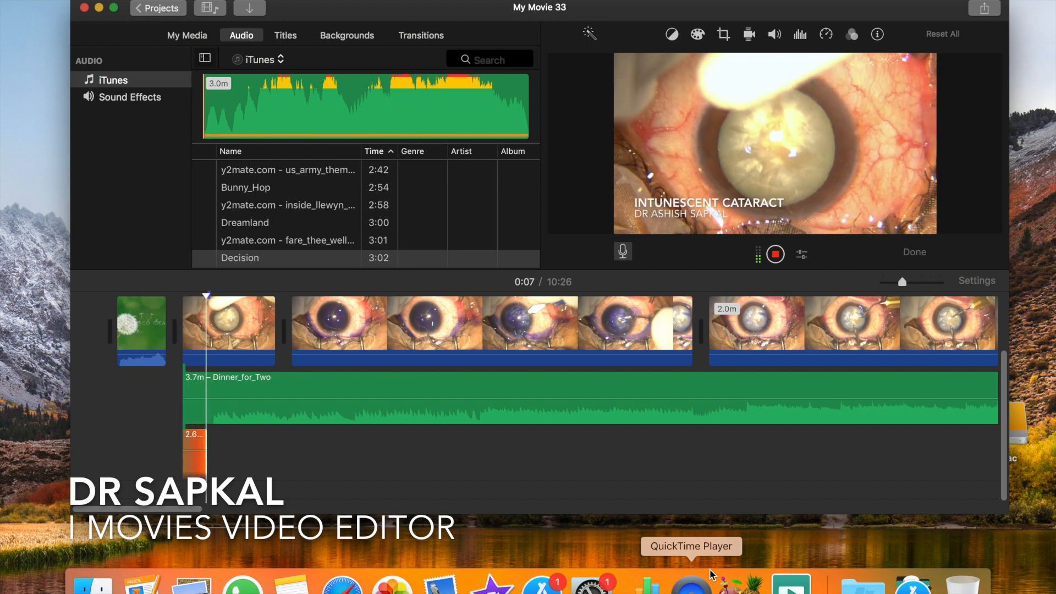
{"action": "key", "text": "space"}
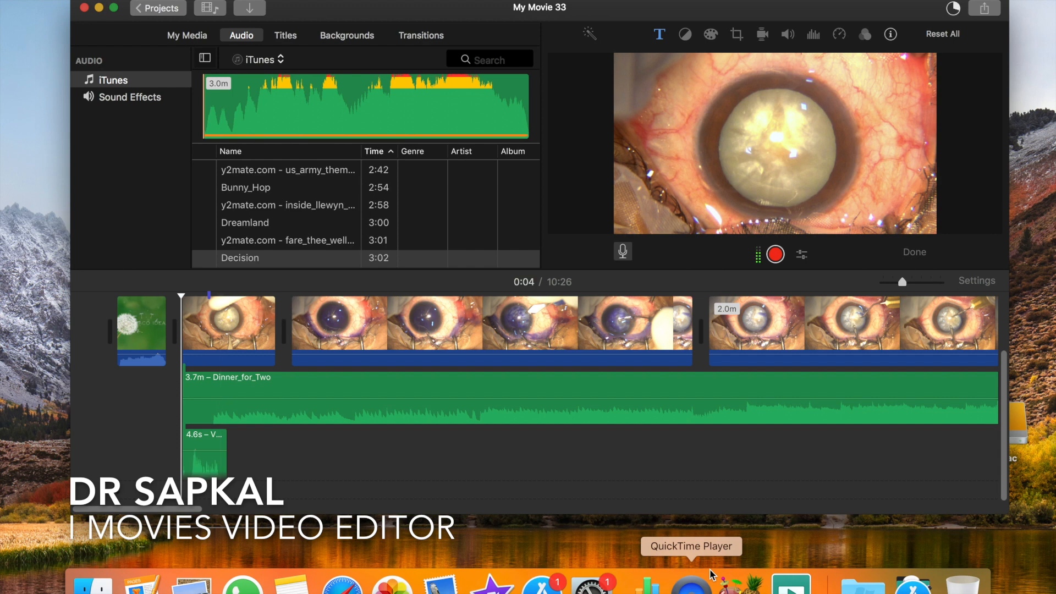
{"action": "key", "text": "space"}
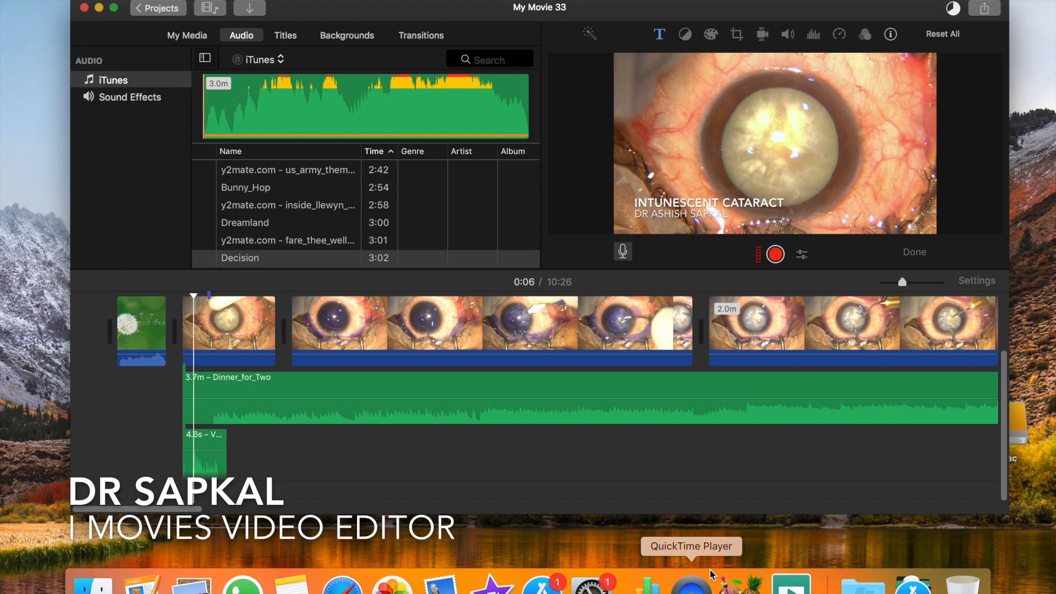